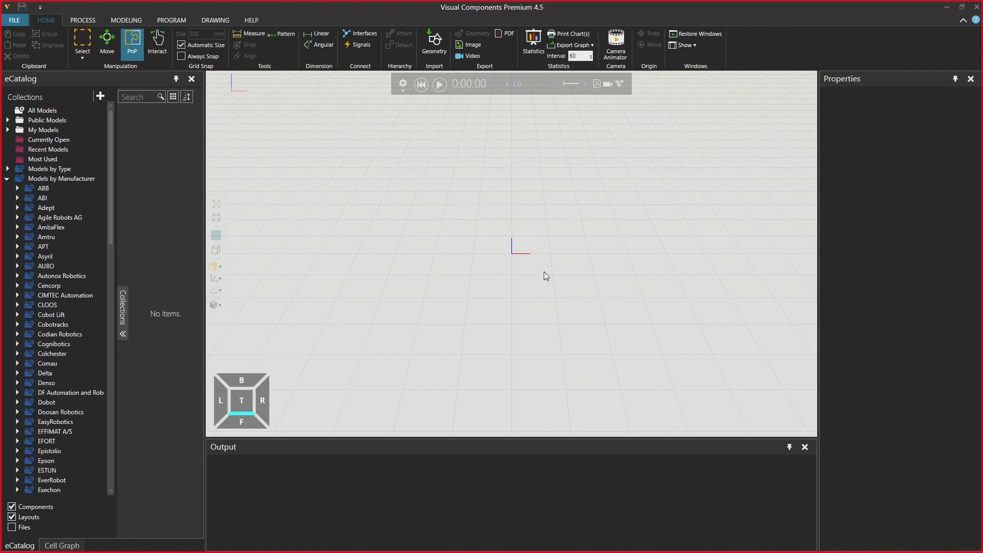
Enable the KUKA OLP add-on with a standalone license, enter the license key, and accept the options
click(14, 20)
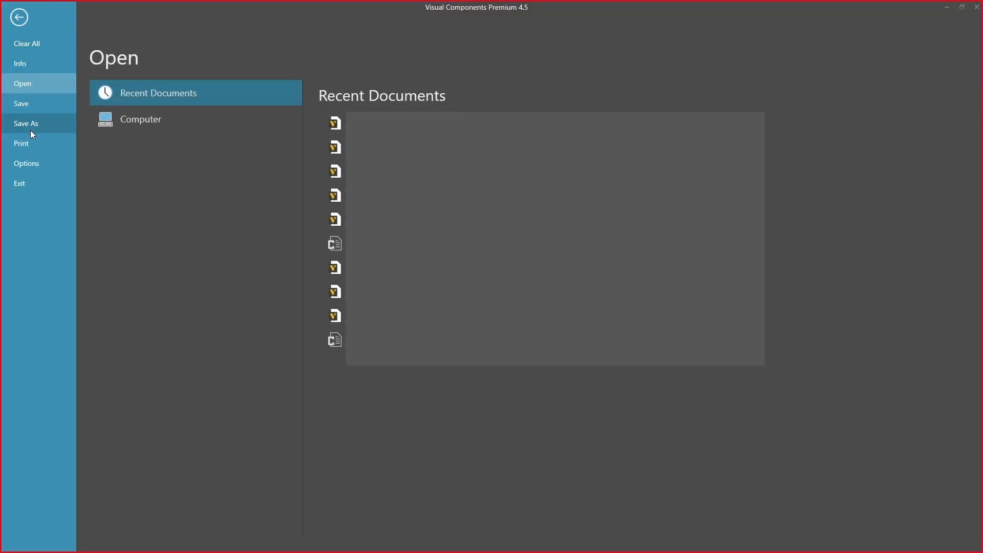
click(35, 164)
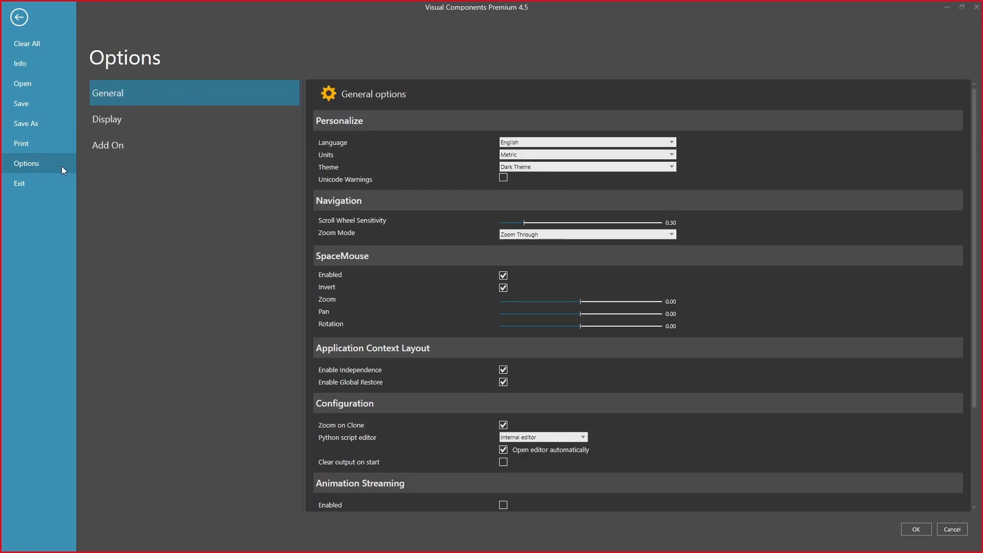
click(126, 150)
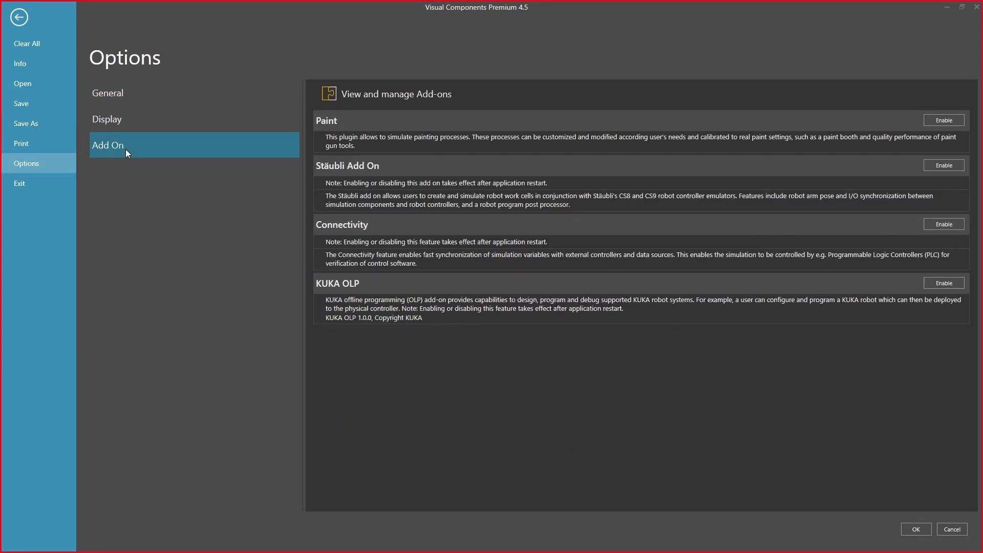
click(941, 283)
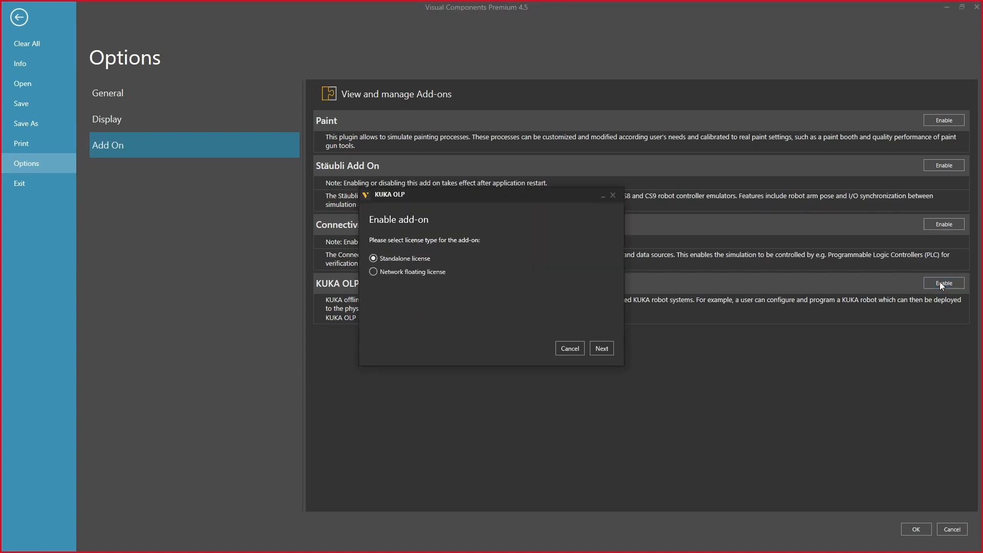
click(602, 350)
click(380, 272)
key(ctrl+v)
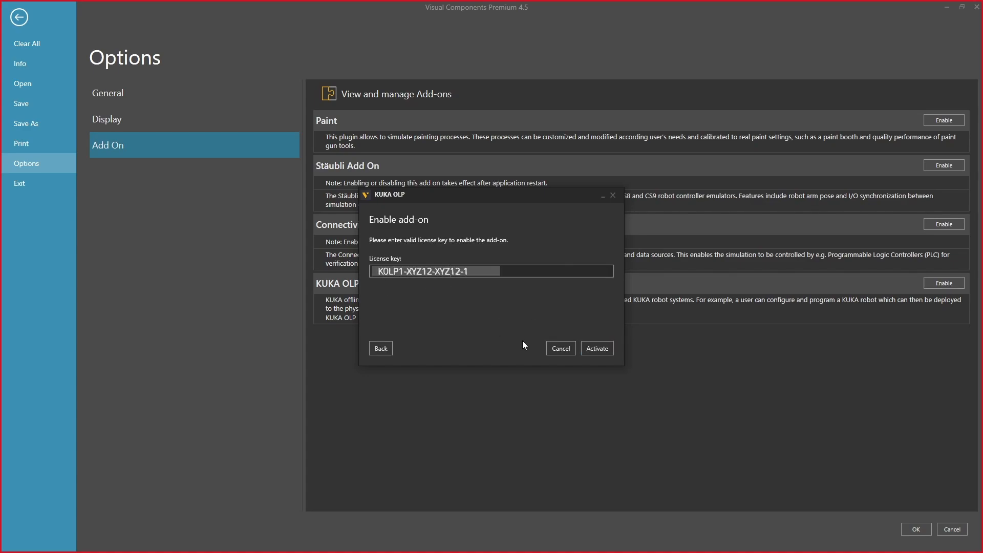
click(602, 350)
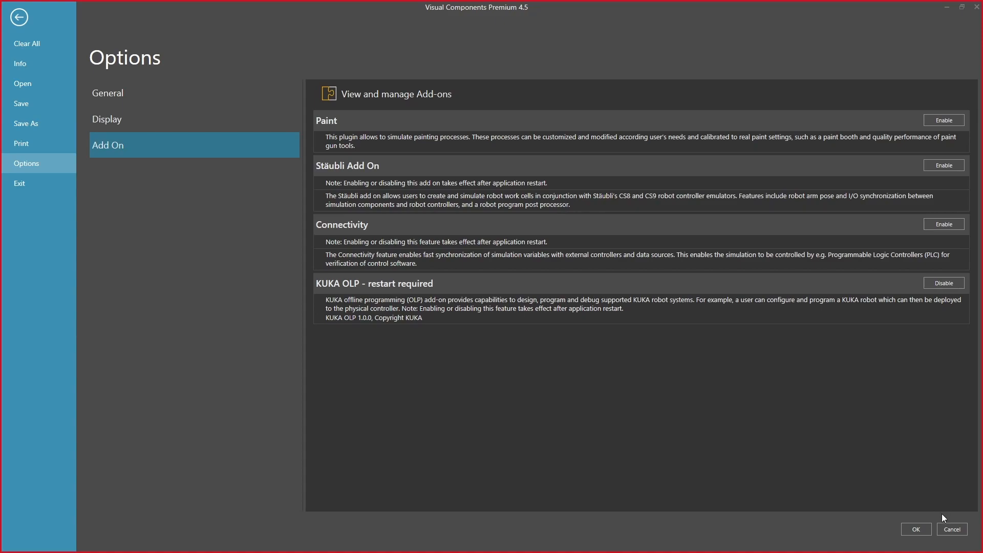
click(916, 528)
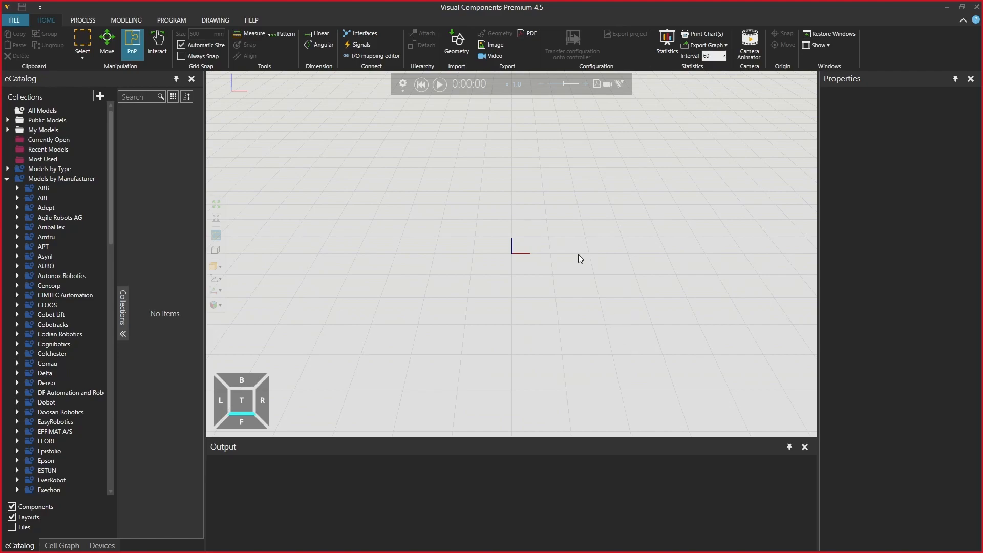
View the Devices list, then add the KR 10 R1100 sixx robot from KUKA's robot collection to the layout origin
click(101, 546)
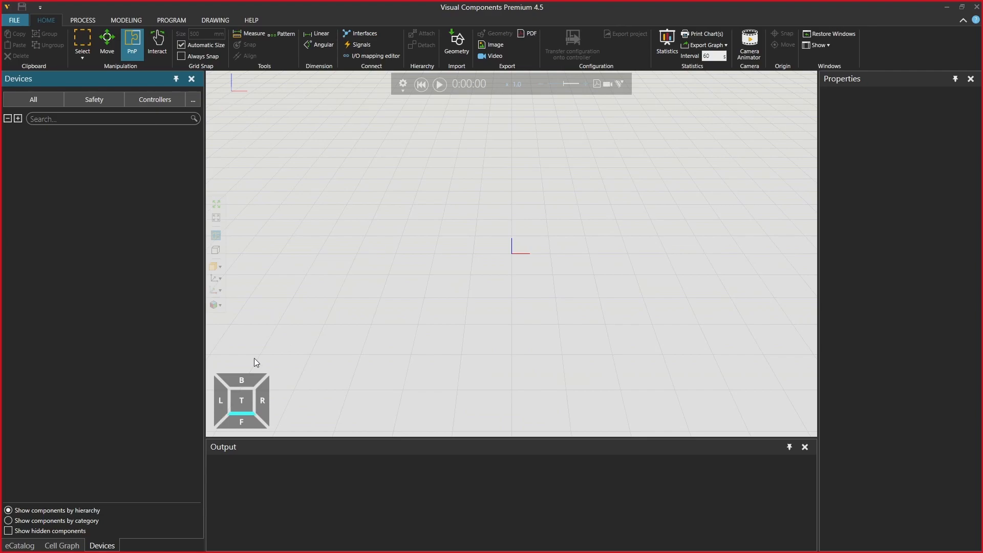
click(19, 545)
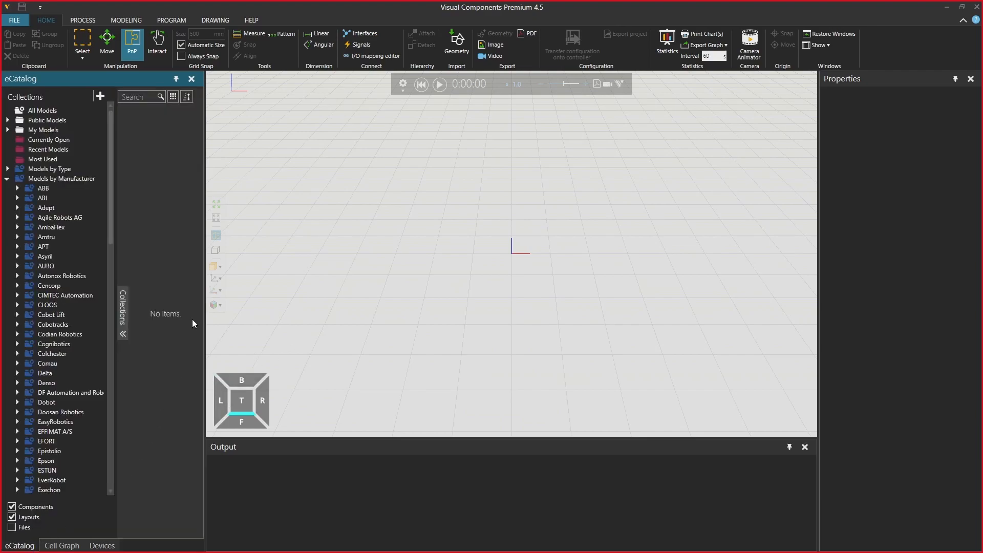
scroll(50, 312, down, 7)
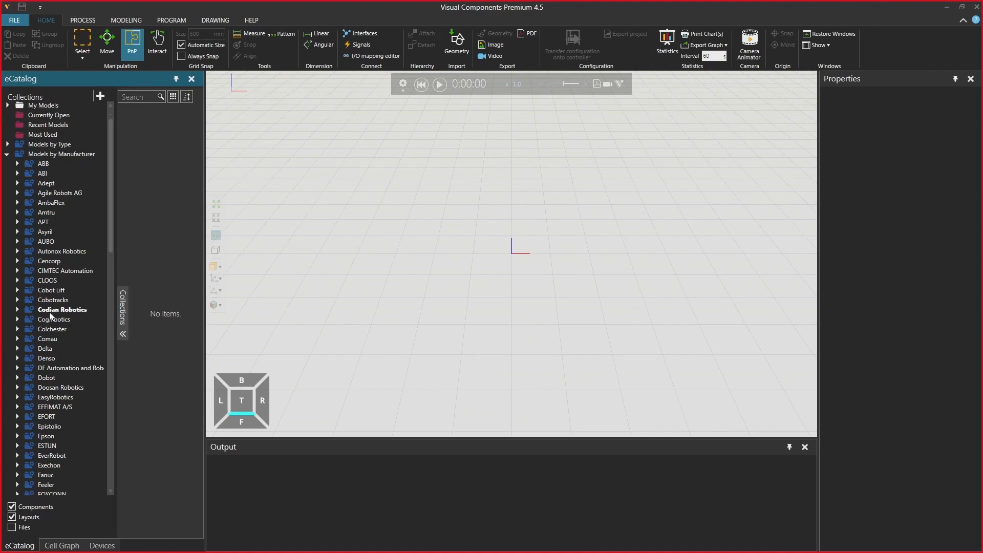
scroll(49, 312, down, 4)
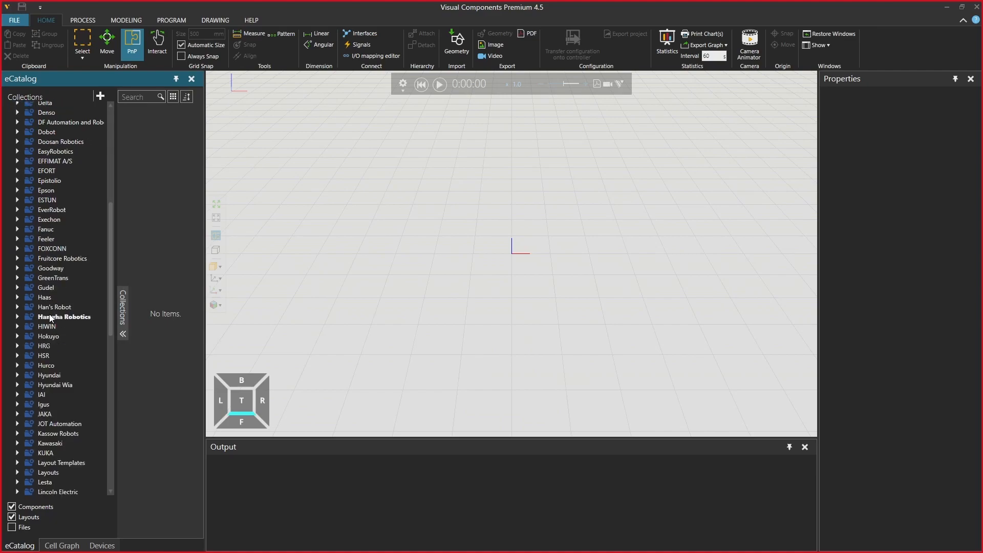
click(18, 403)
click(58, 462)
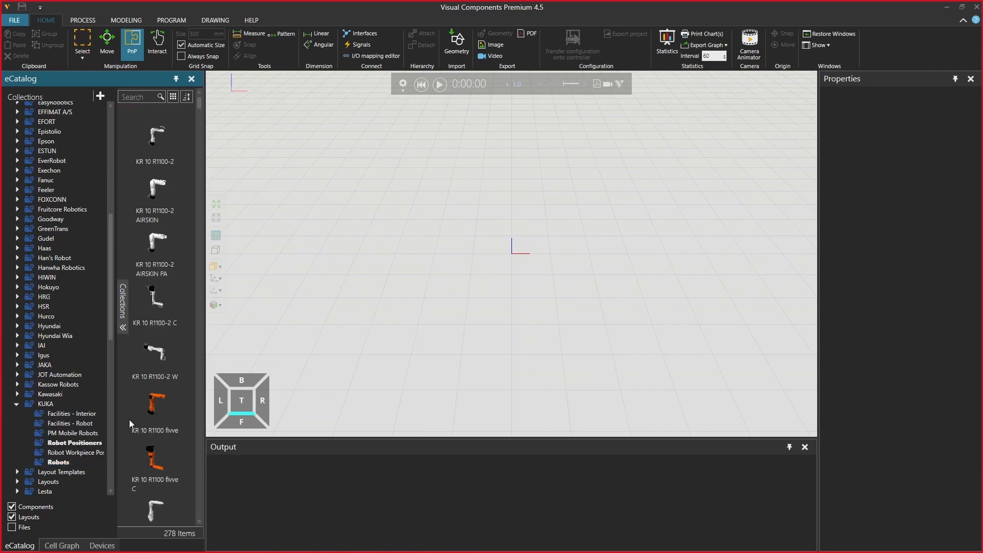
scroll(166, 352, down, 3)
click(157, 346)
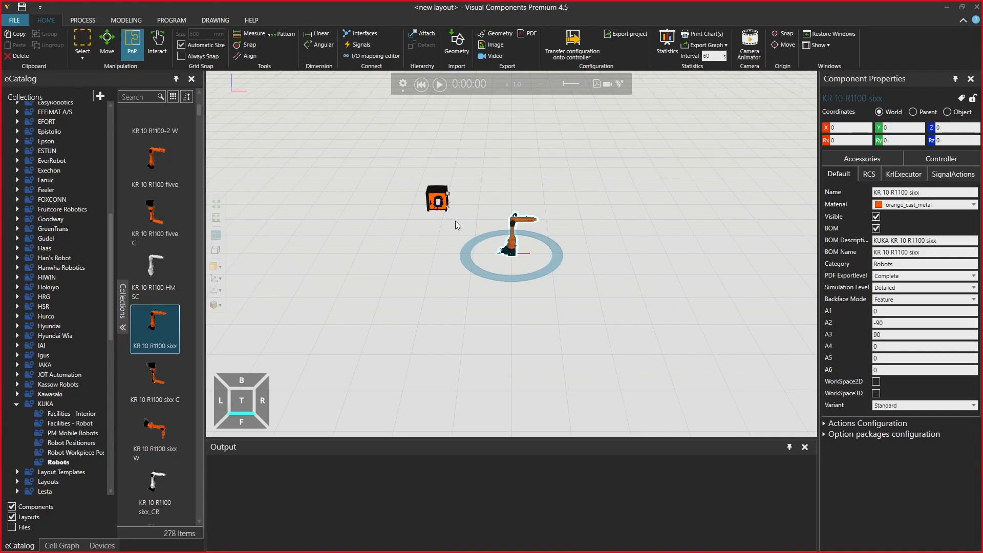
Examine the placed KUKA robot with its controller and view its default program
scroll(581, 238, up, 5)
ctrl+right_drag(475, 200, 561, 229)
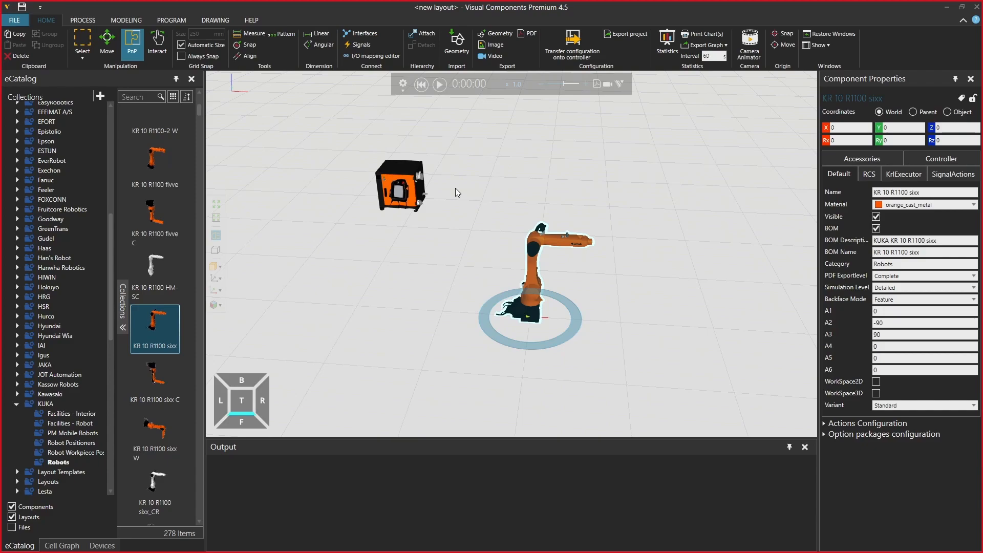
middle_drag(470, 244, 451, 236)
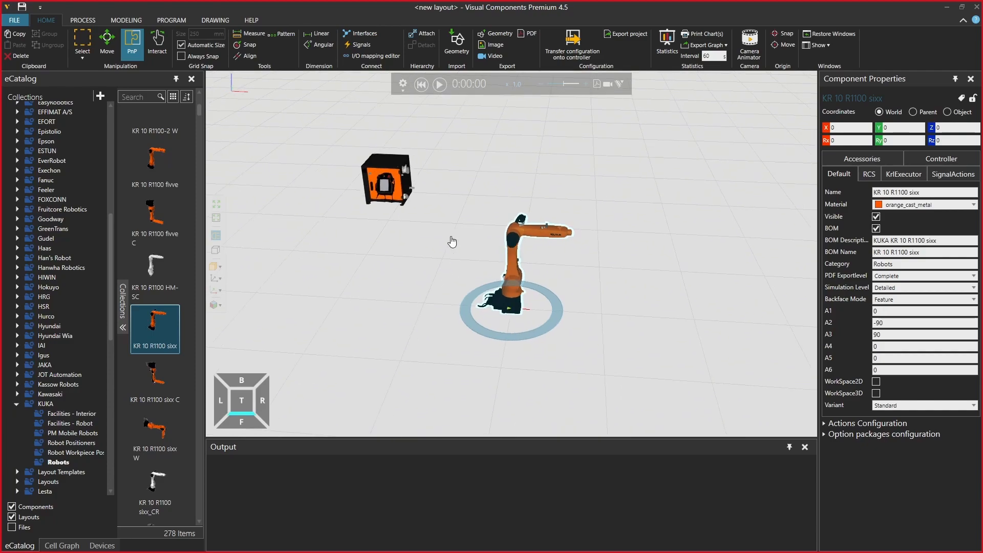
click(171, 19)
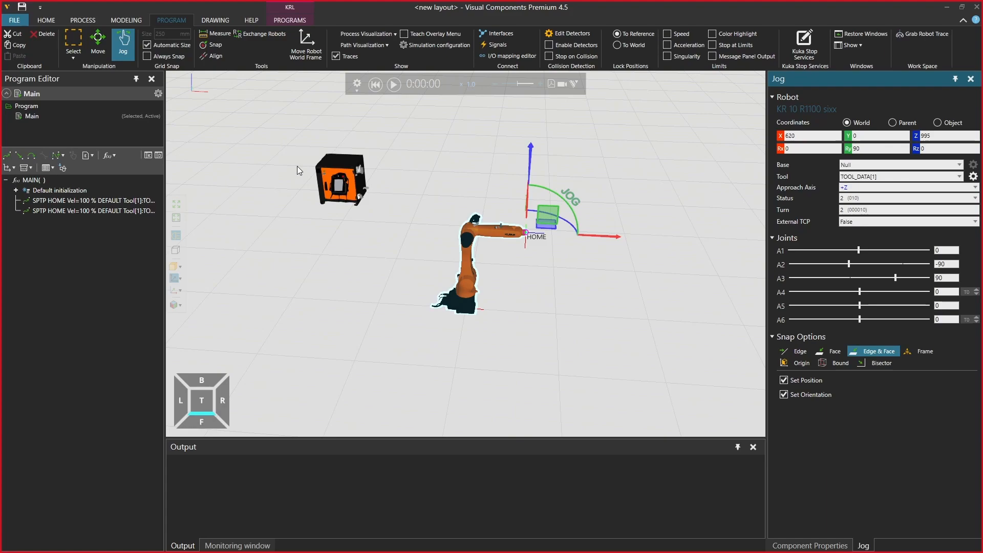
click(45, 20)
Place an ABB IRB 1100-4/0.580 robot in front of the KUKA controller, at about X -1436, Y -539
scroll(66, 232, up, 10)
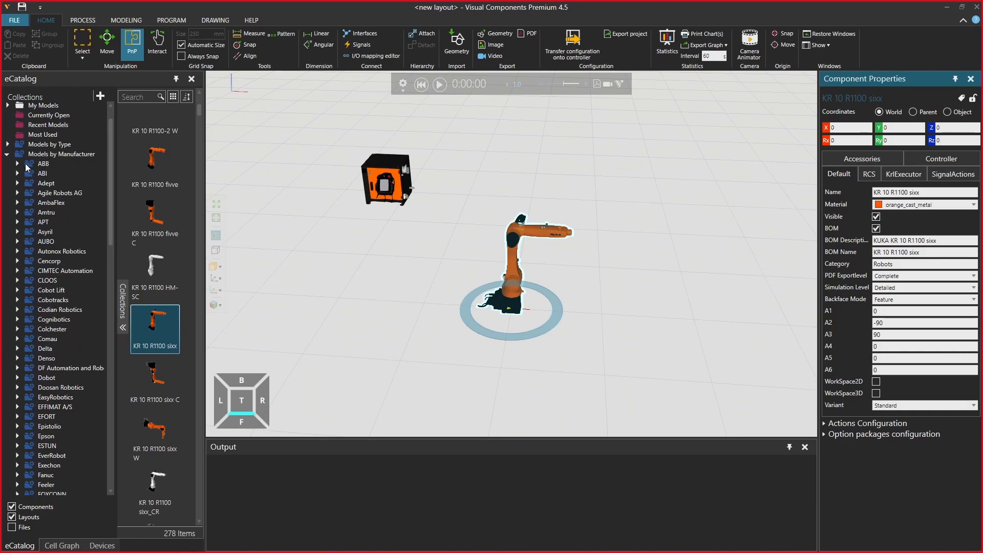
click(18, 164)
click(63, 195)
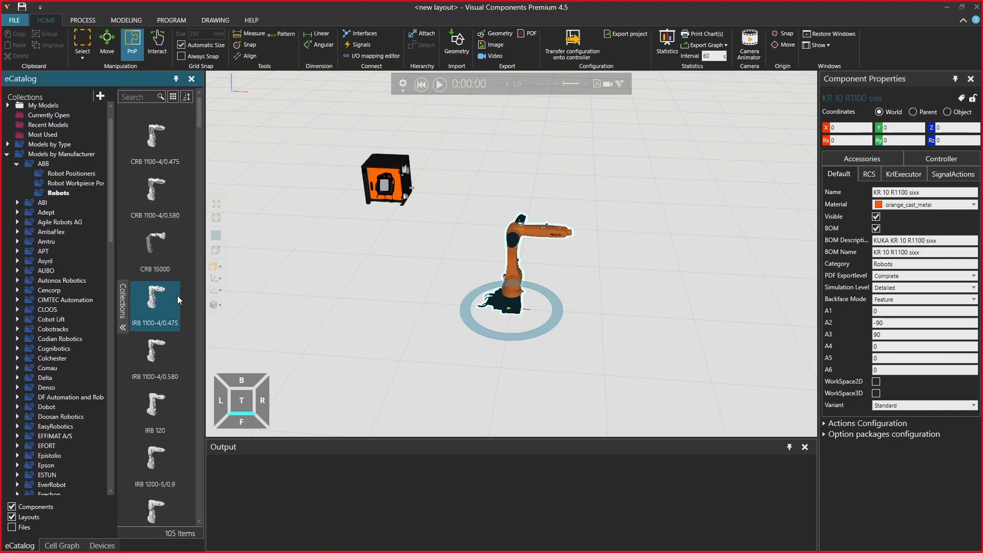
drag(156, 366, 368, 328)
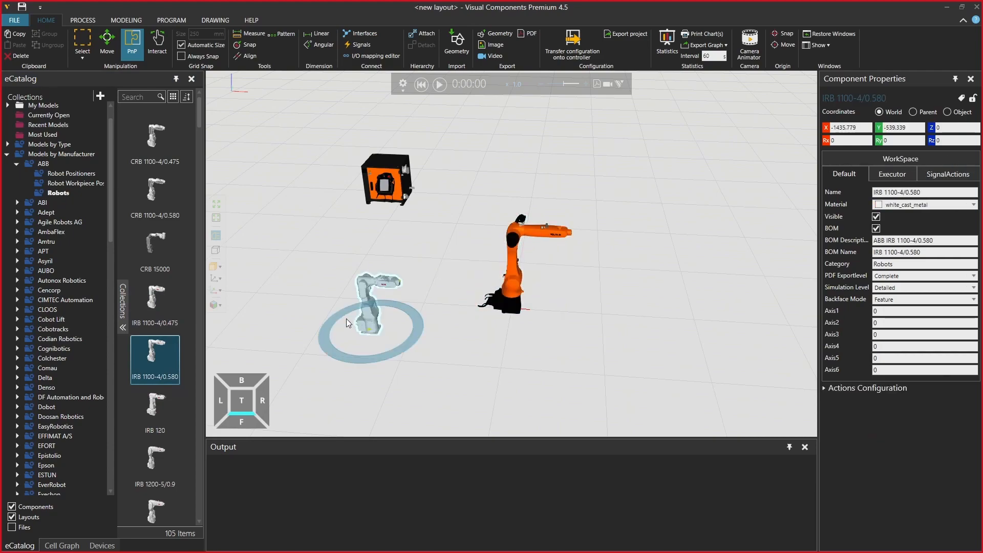
Jog the ABB robot and program two PTP motions followed by one LIN motion in its Main routine
click(172, 20)
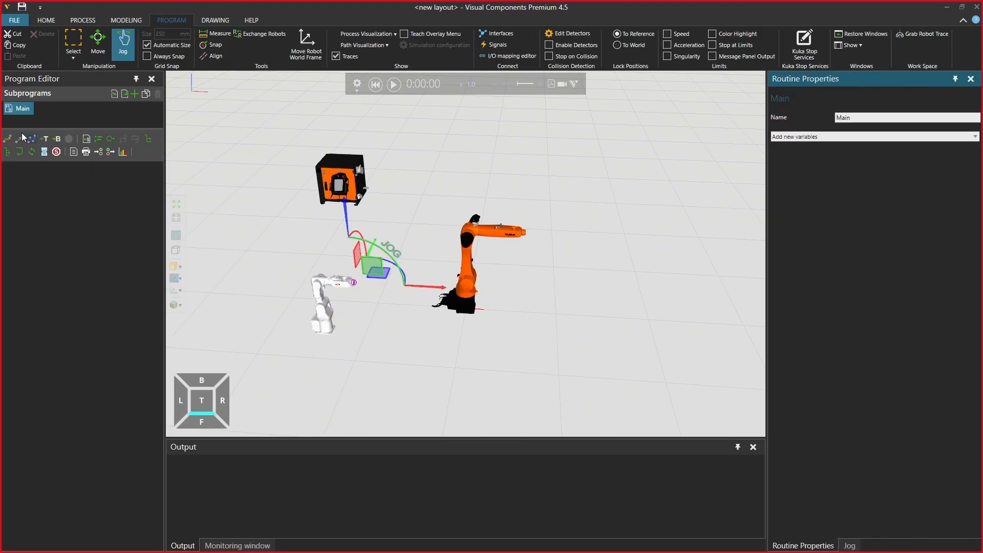
mouse_move(364, 266)
mouse_down()
mouse_move(379, 285)
mouse_move(370, 255)
mouse_move(364, 278)
mouse_up()
click(8, 139)
click(9, 143)
click(20, 140)
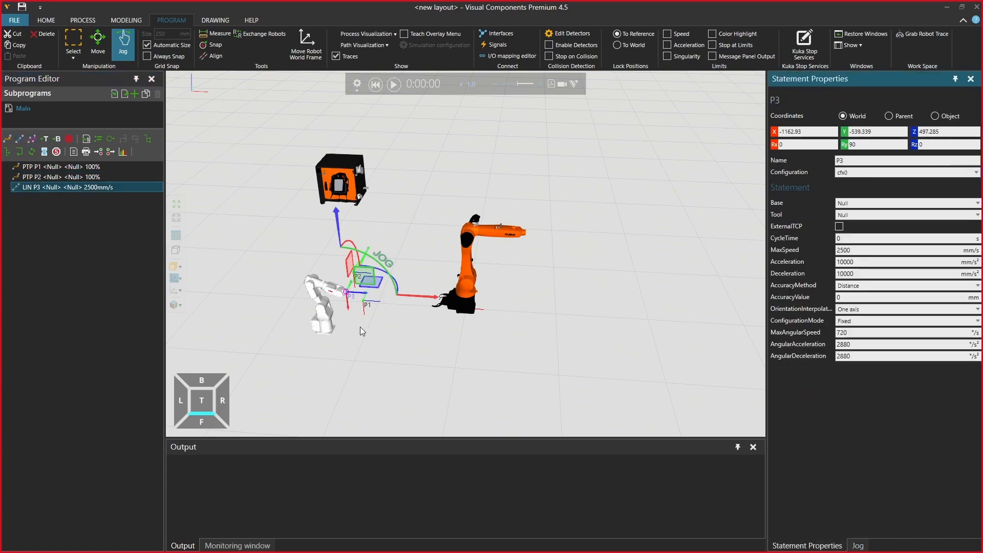
click(48, 189)
Add two SPTP motions to the KUKA robot's program, jogged to about X 653, Z 823 and X 596, Z 965
click(471, 276)
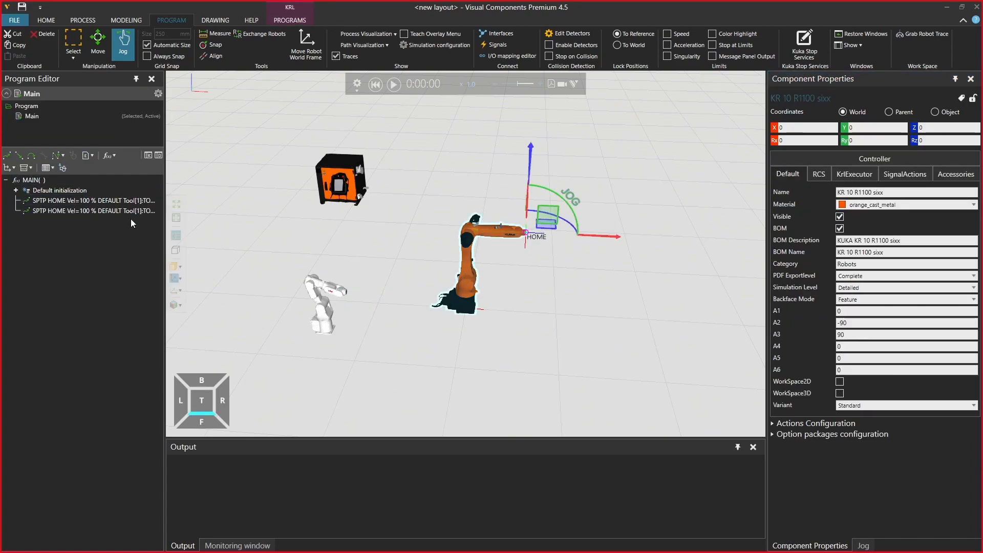
drag(545, 223, 551, 243)
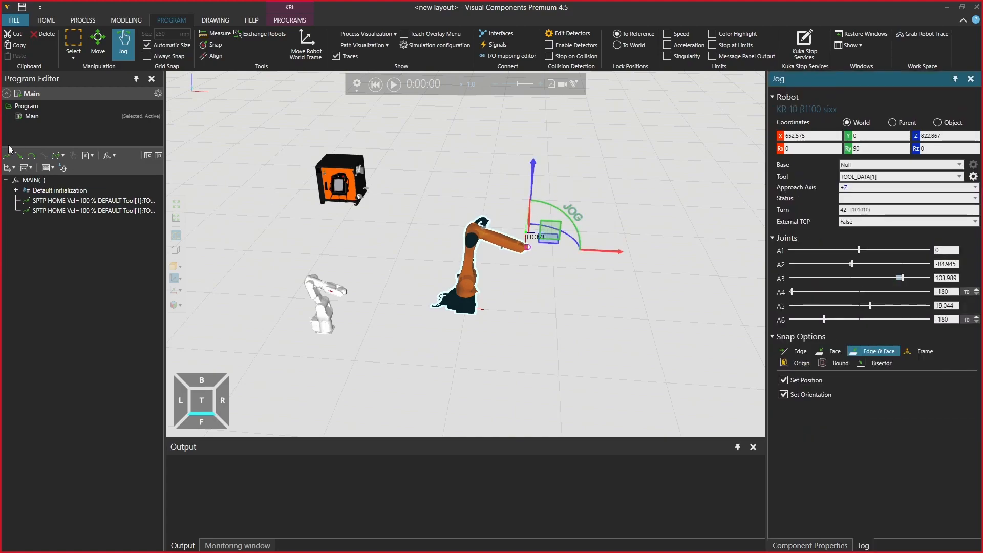
click(8, 153)
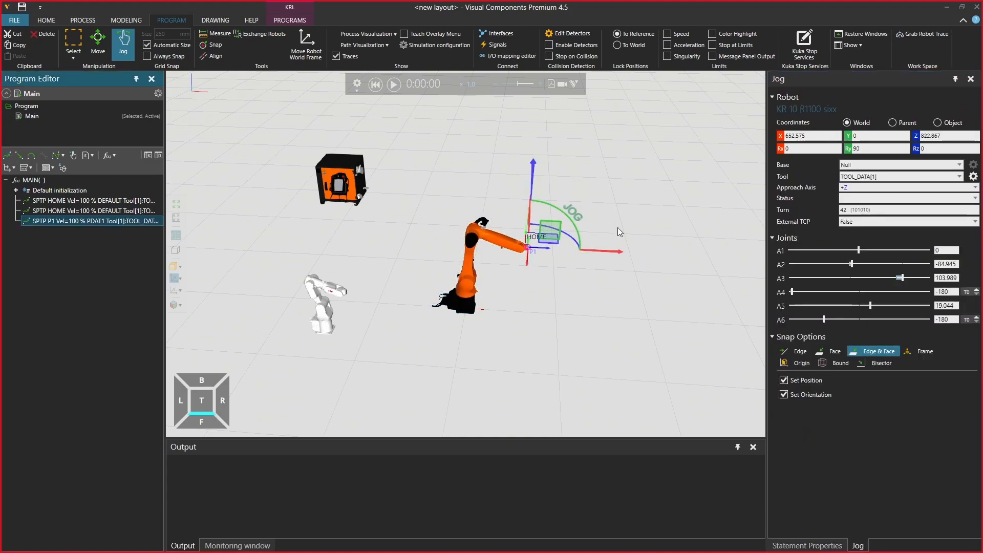
drag(554, 234, 549, 221)
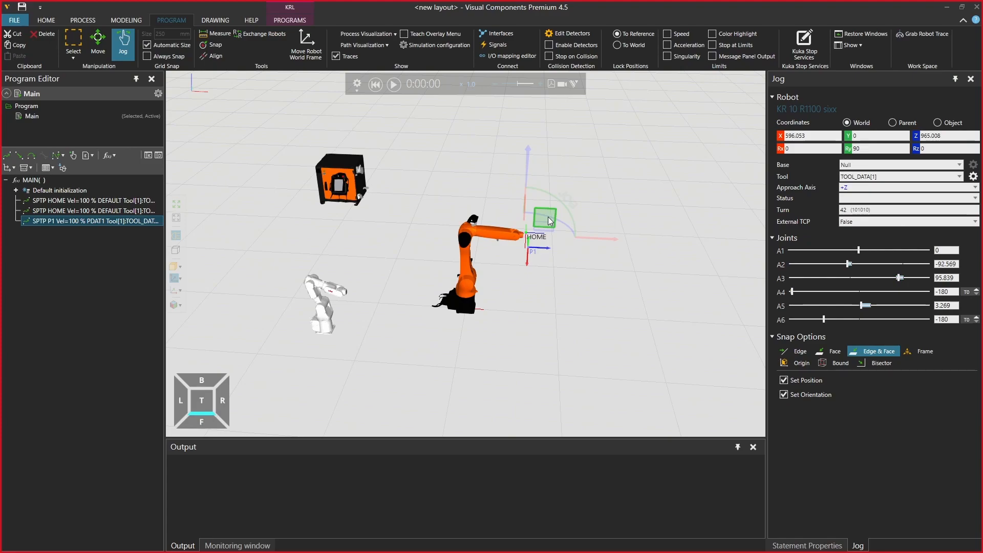
click(7, 155)
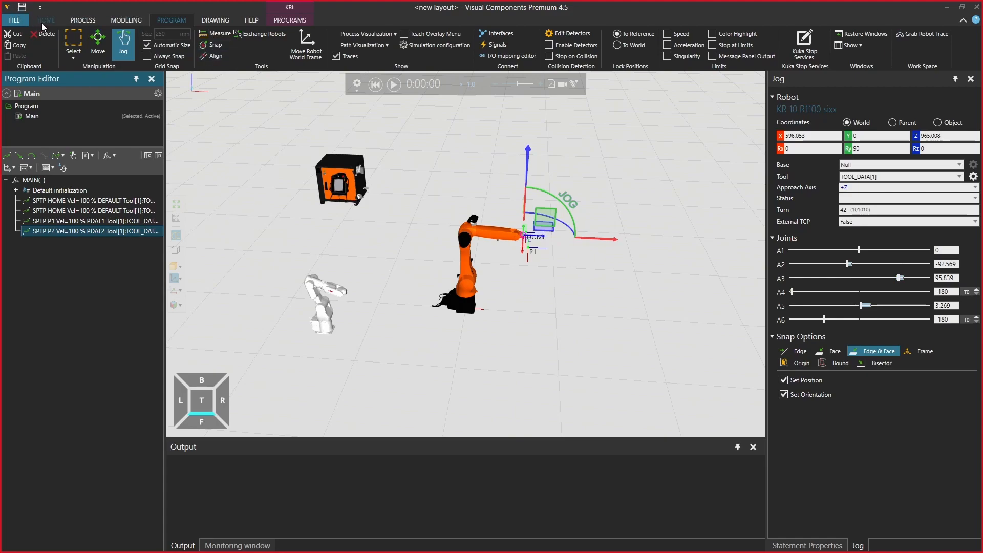
Delete the ABB IRB 1100-4/0.580 robot from the layout
click(342, 321)
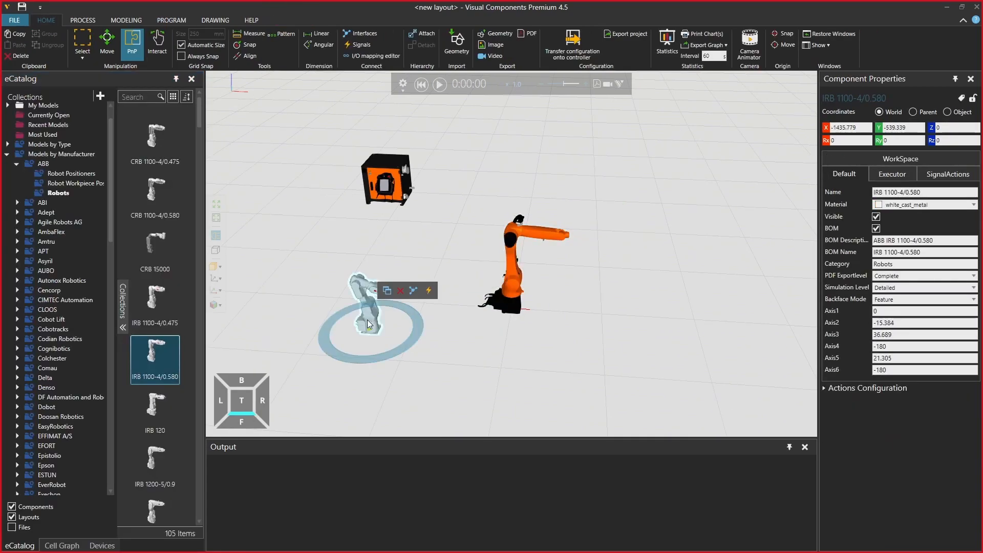
key(Delete)
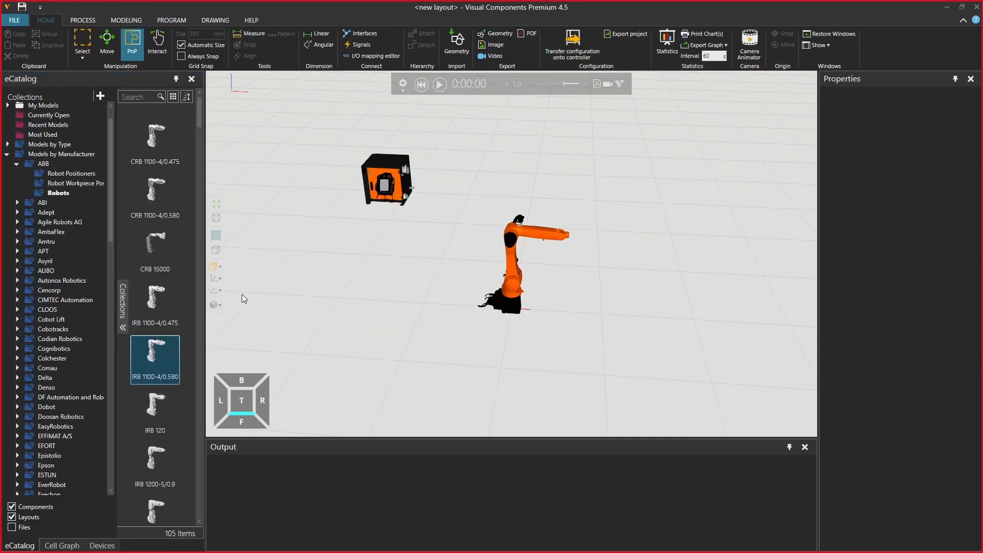
Place a Conveyor from the Visual Components conveyors collection near the KUKA robot, at about X -546, Y -401
scroll(88, 317, down, 12)
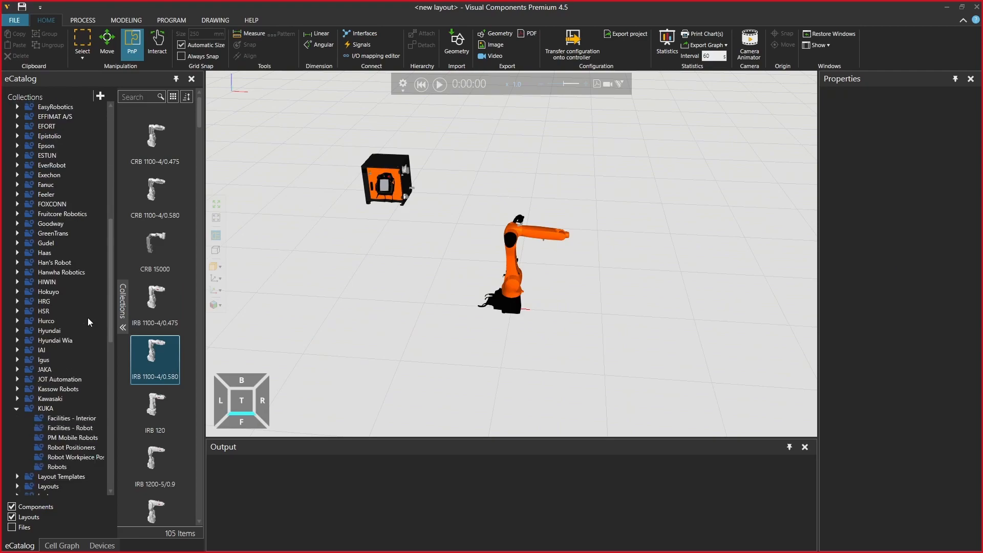
scroll(88, 318, down, 12)
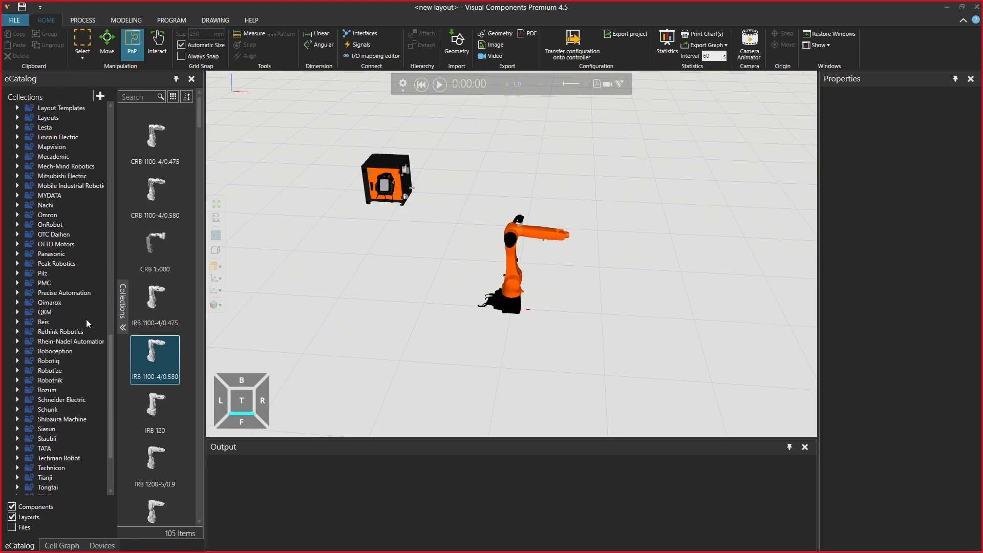
scroll(110, 388, down, 2)
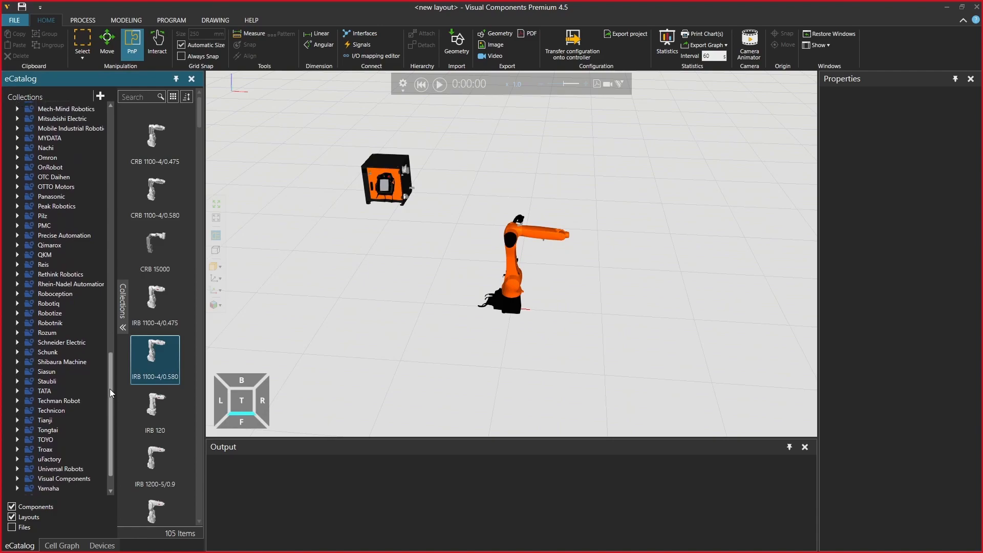
click(16, 467)
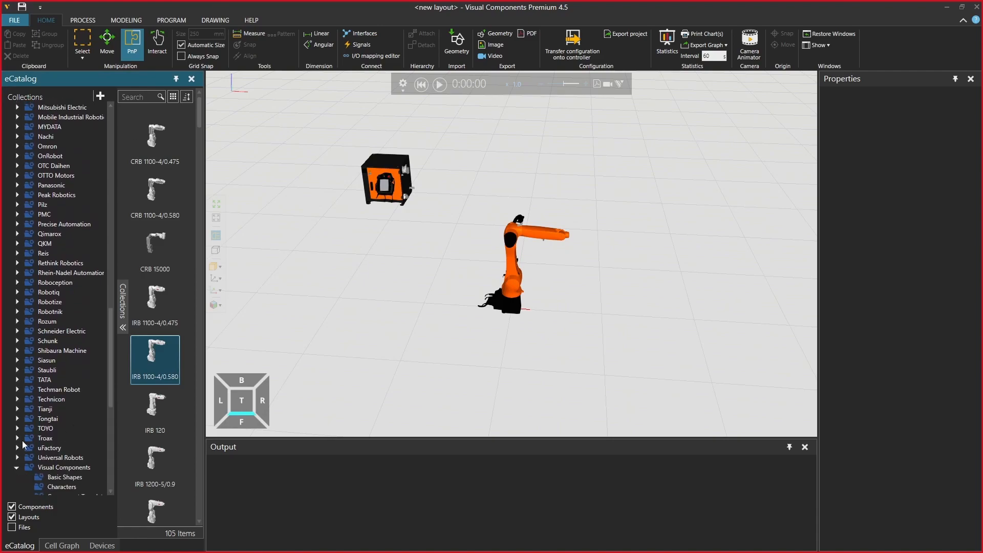
scroll(41, 456, down, 3)
click(64, 442)
drag(159, 154, 456, 327)
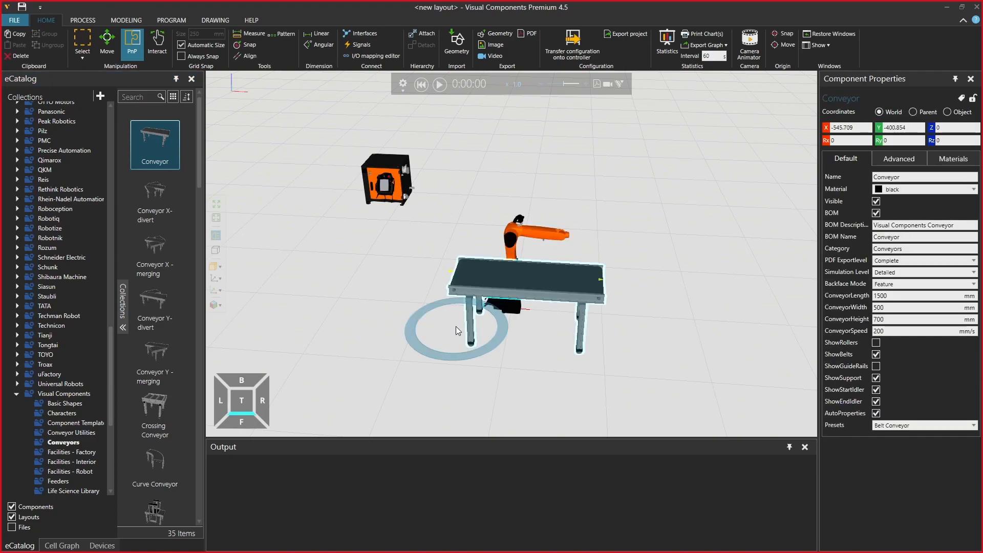
Set the conveyor's width to 200 mm
click(900, 307)
text(20)
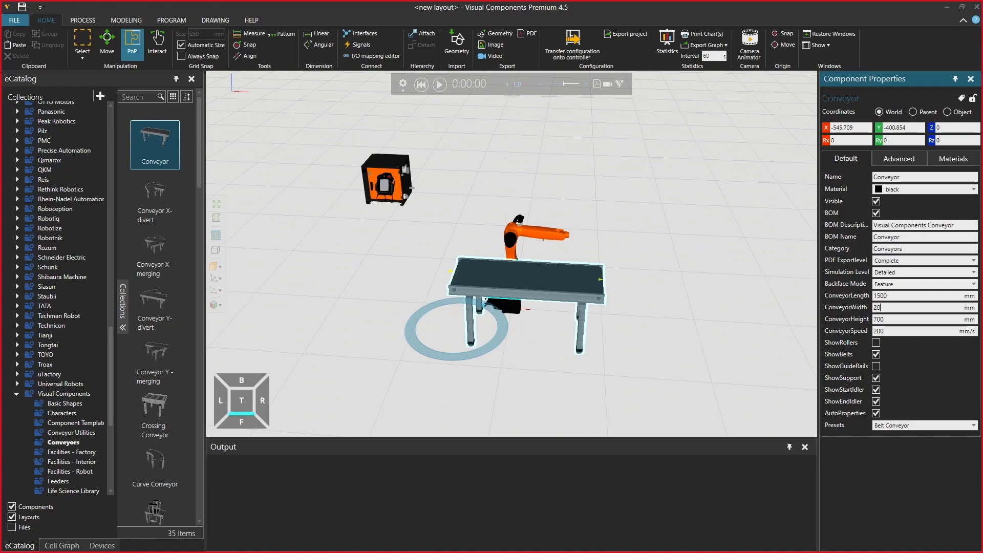
key(Return)
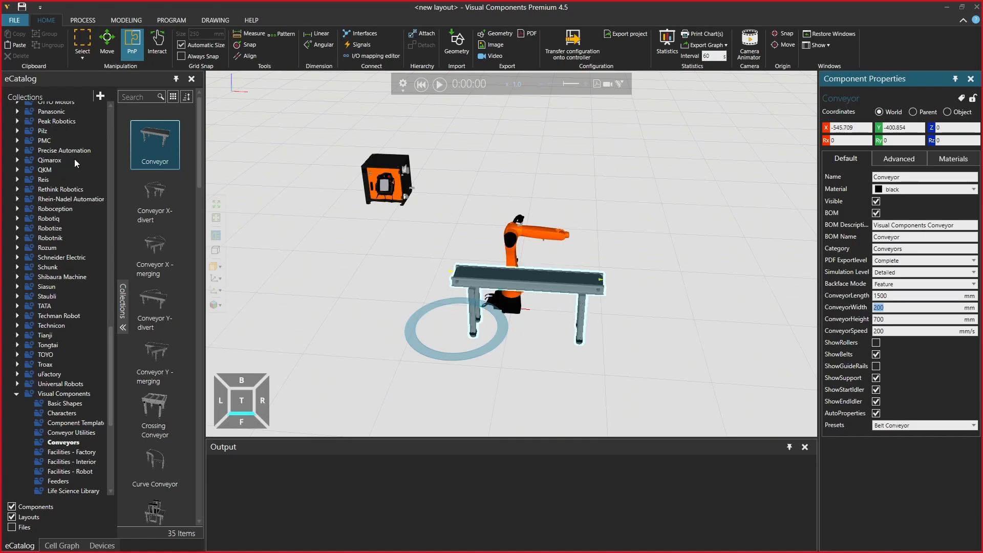
Place a Feeder from the PM Flow Components collection and snap it to the conveyor's start
scroll(75, 369, down, 4)
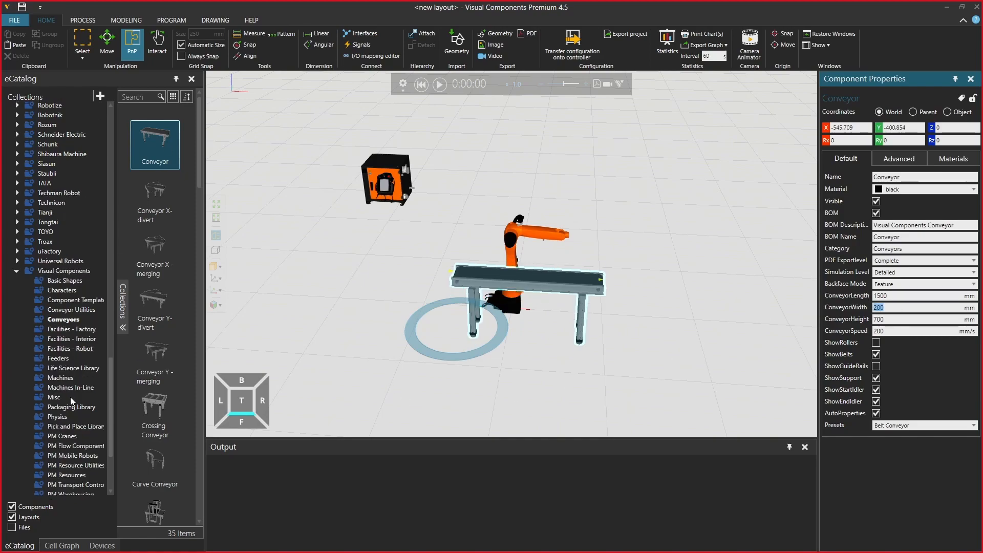
scroll(79, 406, down, 1)
click(84, 424)
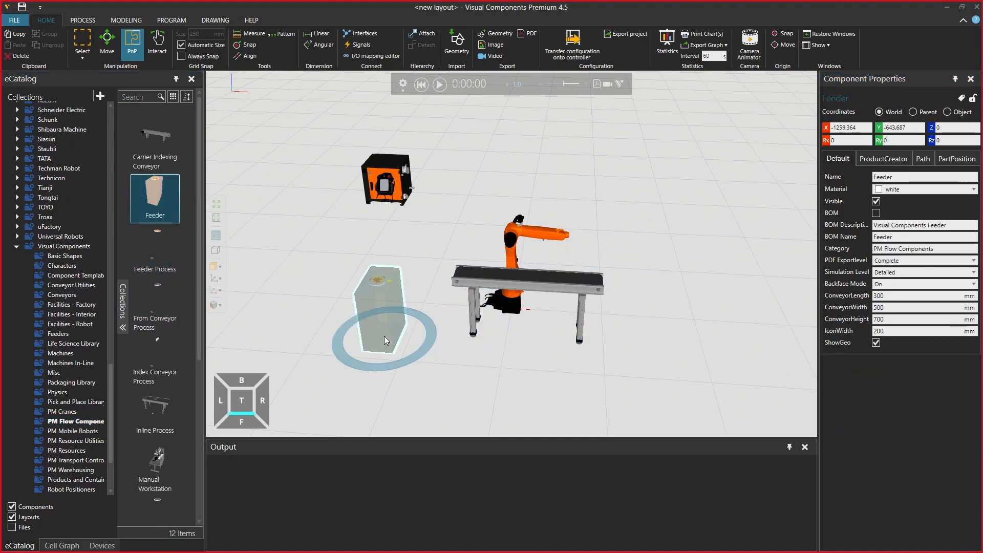
drag(385, 335, 444, 326)
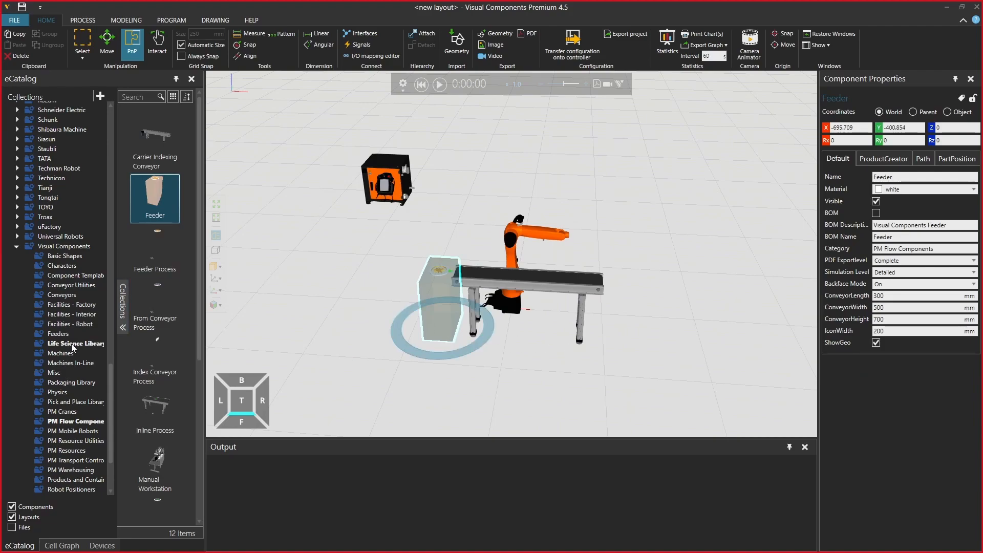
Add a Simple Robot Pedestal from the Robot Positioners collection and mount the KR 10 R1100 sixx robot on it
scroll(72, 347, down, 2)
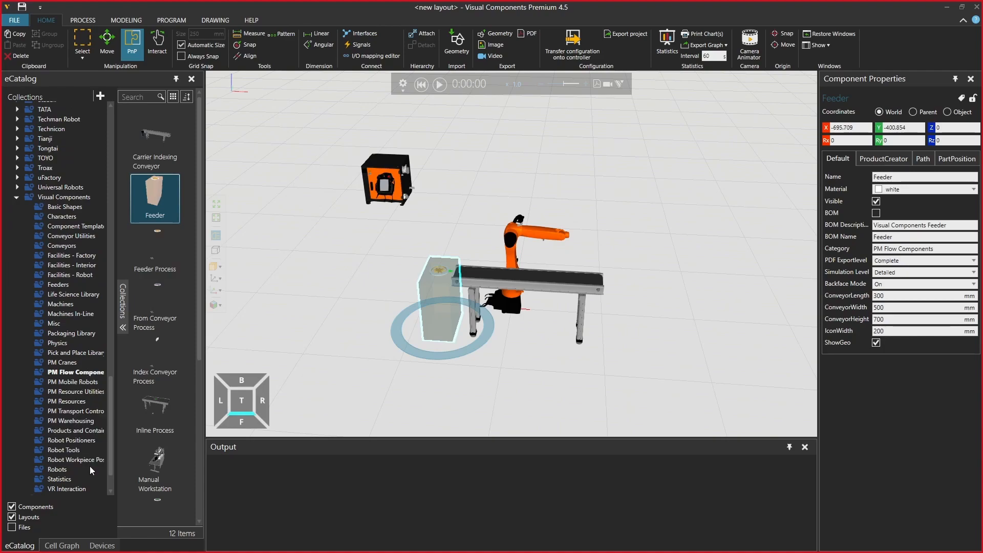
click(86, 440)
drag(154, 312, 355, 335)
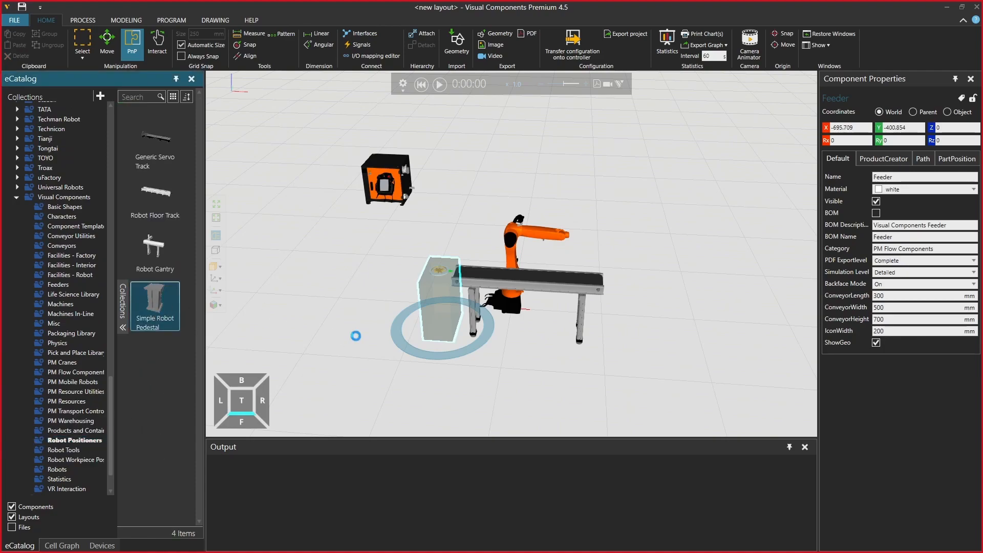
drag(508, 299, 360, 300)
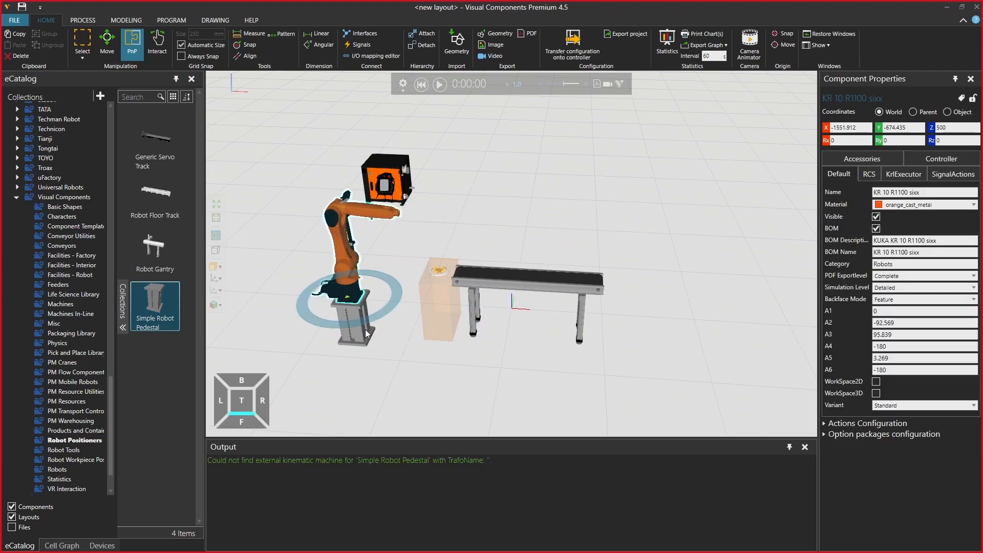
Move the pedestal with its robot behind the conveyor, to about X 298, Y 103, and clear the output messages
drag(361, 334, 512, 302)
right_drag(548, 319, 521, 333)
drag(493, 294, 511, 309)
right_drag(571, 373, 603, 376)
right_click(574, 474)
click(585, 482)
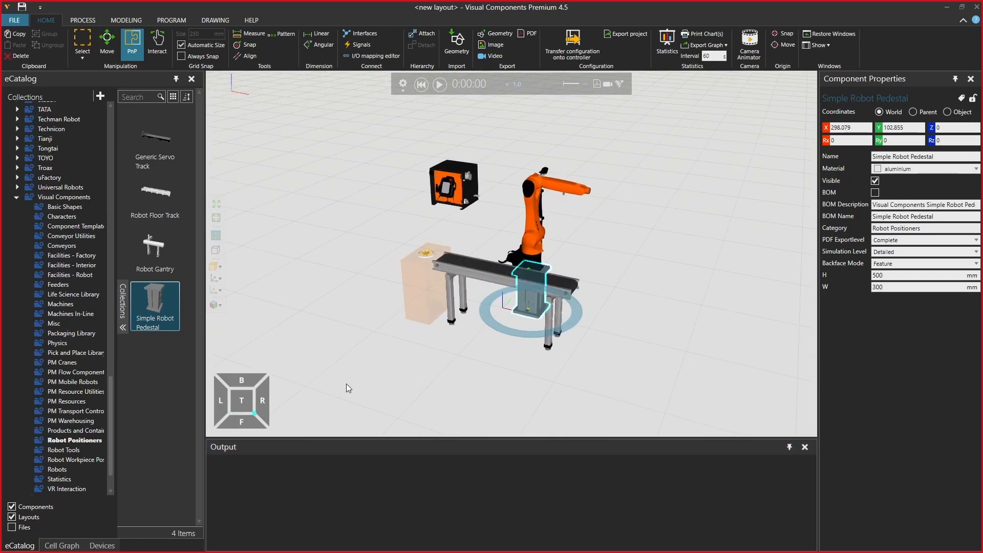
Search the Facilities - Interior collection for "table" and place Table A beside the robot, at about X 1145, Y 1262
click(76, 265)
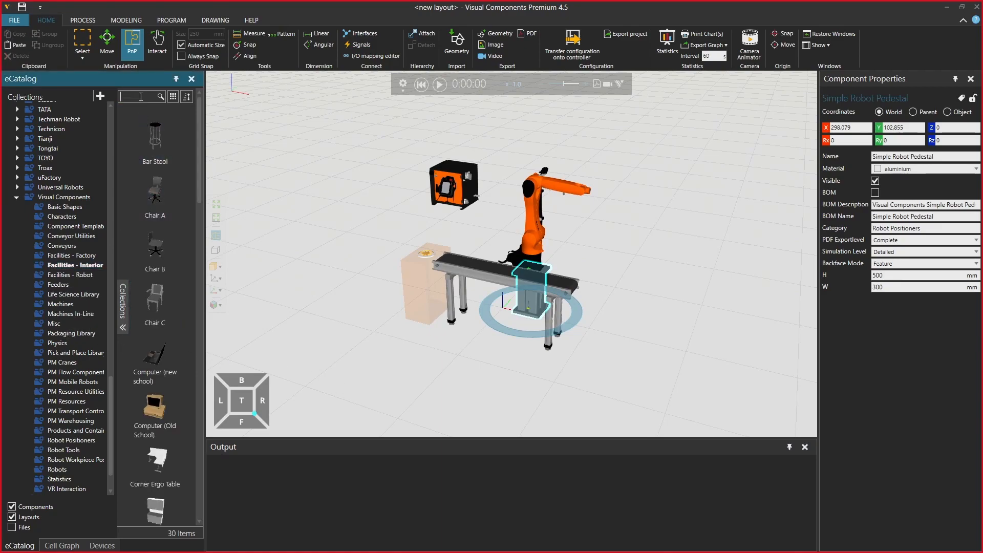
text(atbl)
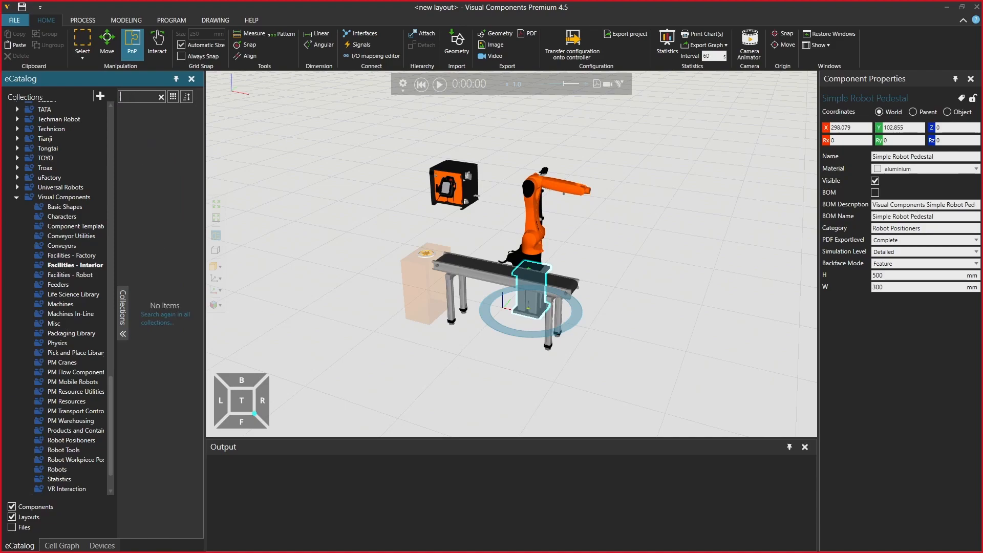
text(table)
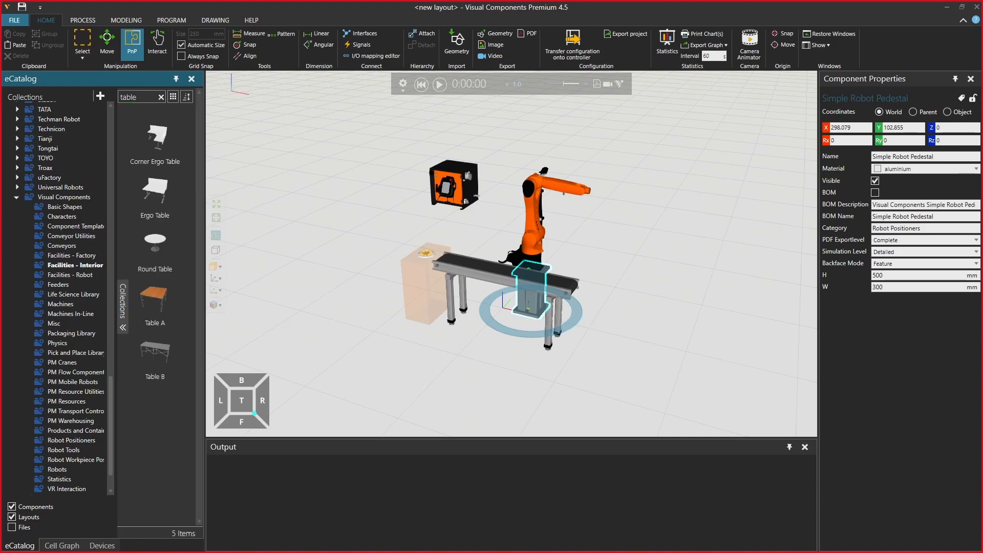
drag(154, 302, 634, 283)
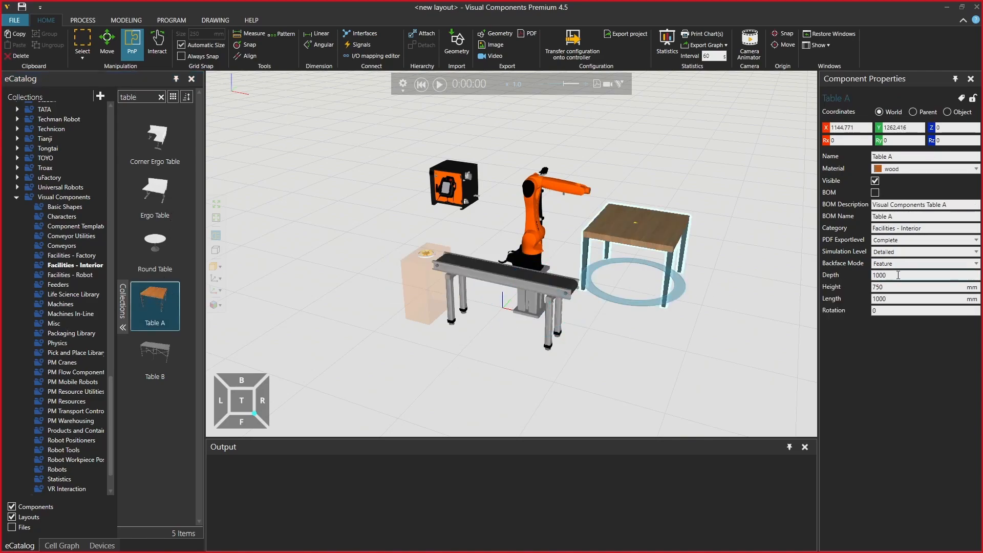
Set Table A's depth and length to 500 mm
double_click(897, 275)
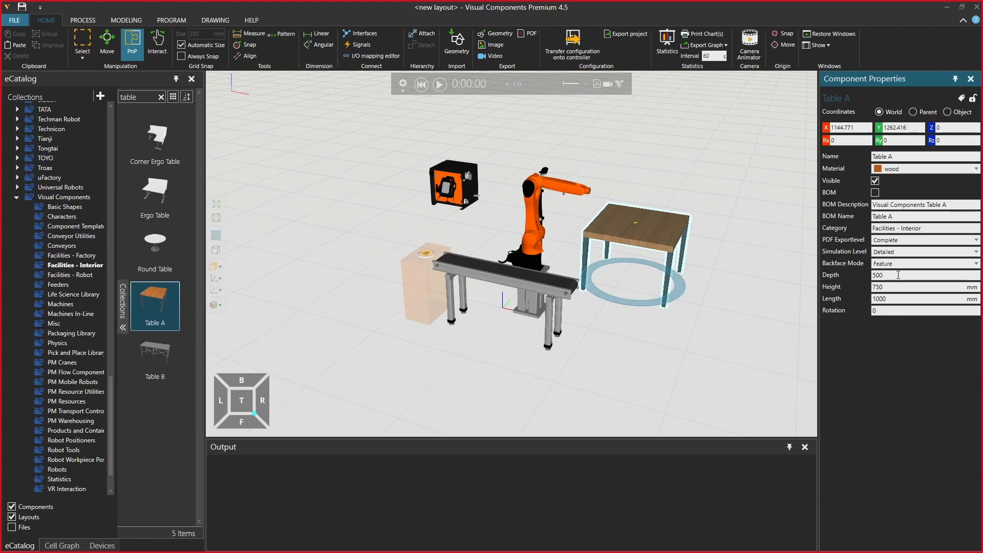
key(Tab)
key(Tab)
text(500)
key(Return)
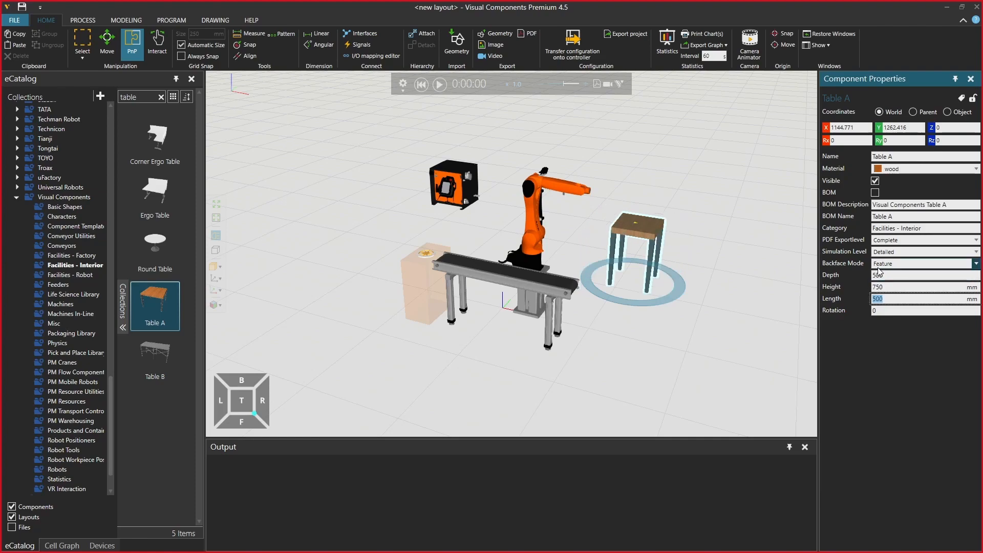
Give Table A the aluminium material and move it closer to the robot, to about X 897, Y 520
click(904, 170)
key(a)
key(Return)
right_drag(699, 283, 679, 302)
drag(680, 302, 607, 326)
right_drag(410, 340, 450, 332)
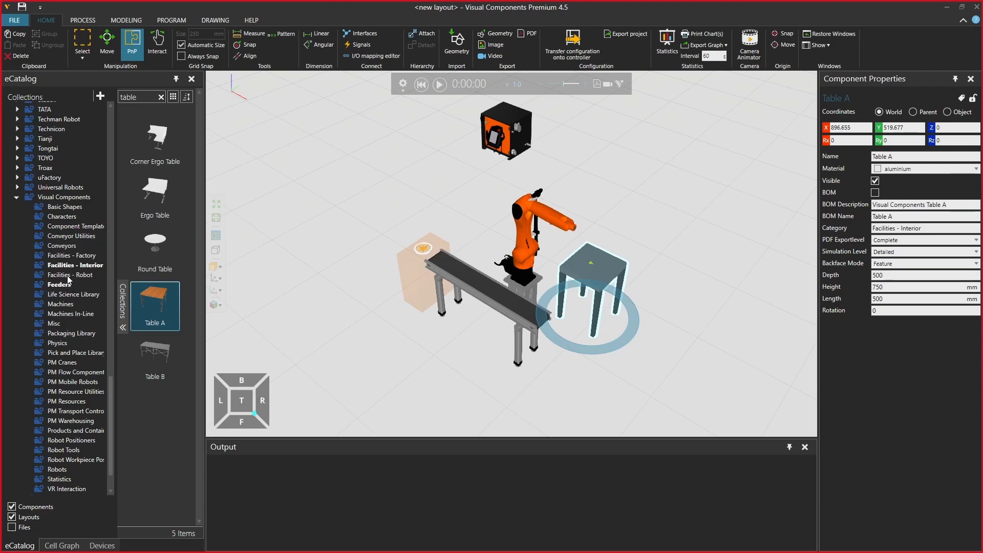
Attach the PZN_plus_64_1 gripper from Schunk's Robot Tools collection to the robot's flange
scroll(72, 240, up, 3)
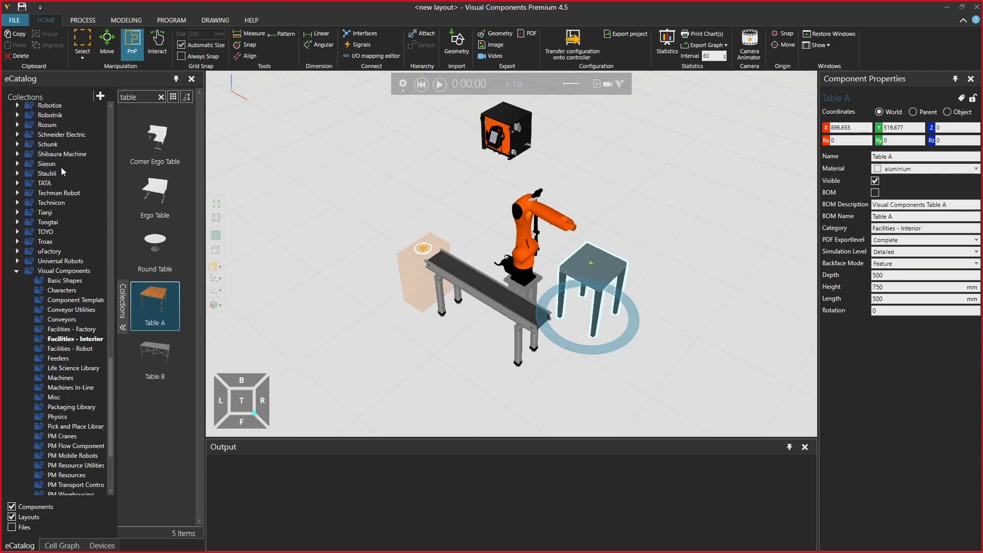
double_click(34, 145)
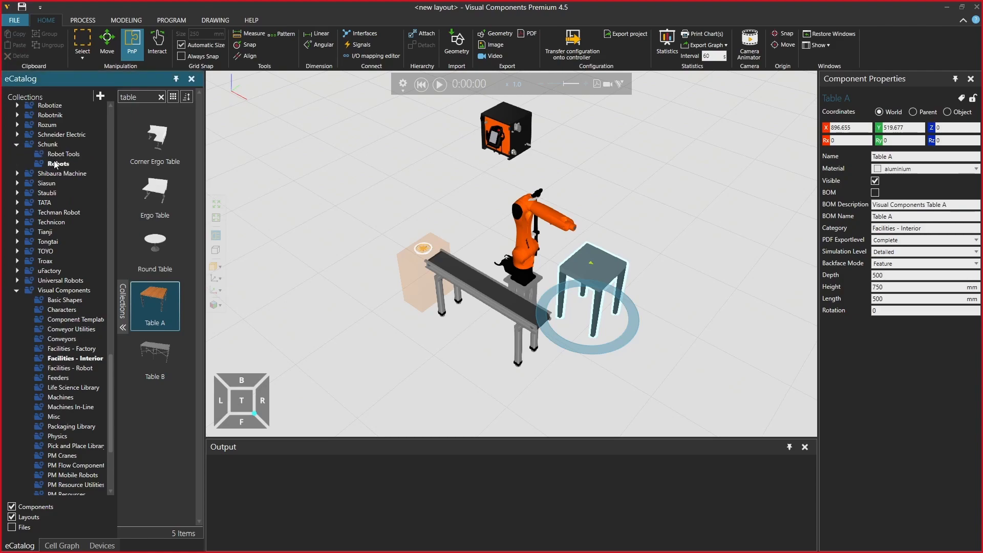
click(58, 155)
scroll(140, 269, down, 5)
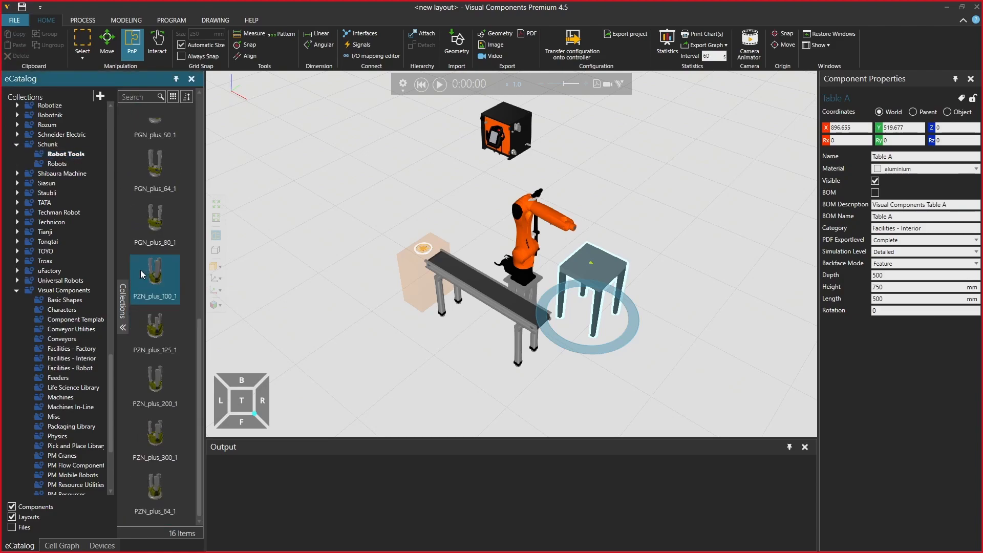
drag(161, 495, 583, 234)
scroll(583, 232, up, 2)
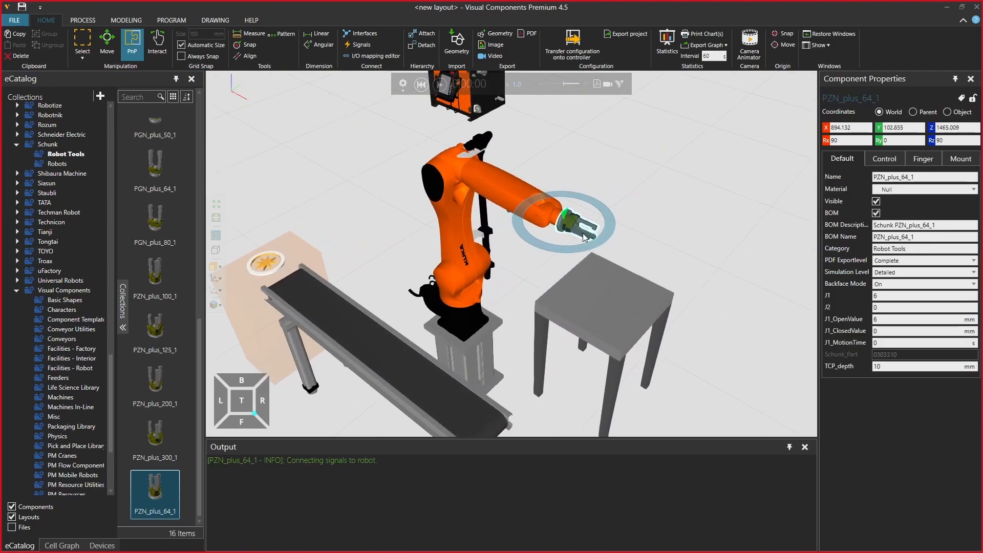
Set the gripper fingers' minimum opening to 150 mm and overall width to 170 mm
click(922, 159)
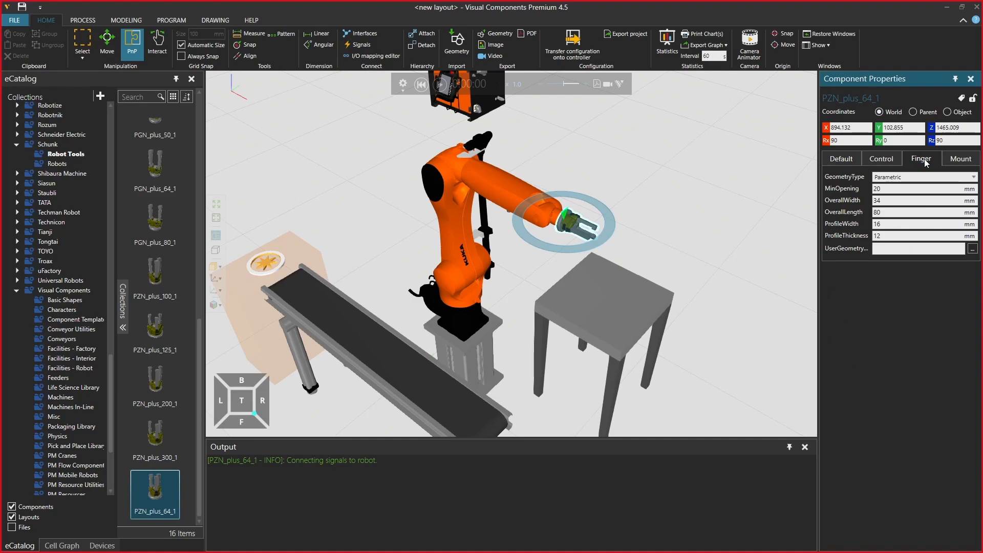
click(889, 203)
key(shift+Tab)
key(Return)
Place a Conveyor Sensor from the Conveyor Utilities collection on the conveyor near its end, at about X 621, Y -401
right_drag(664, 280, 604, 289)
scroll(646, 254, down, 2)
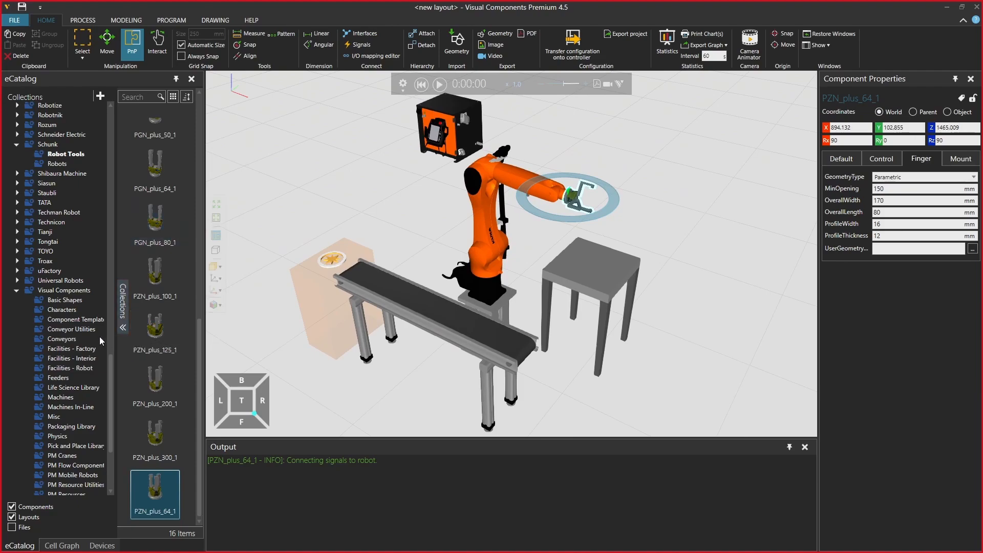
click(82, 329)
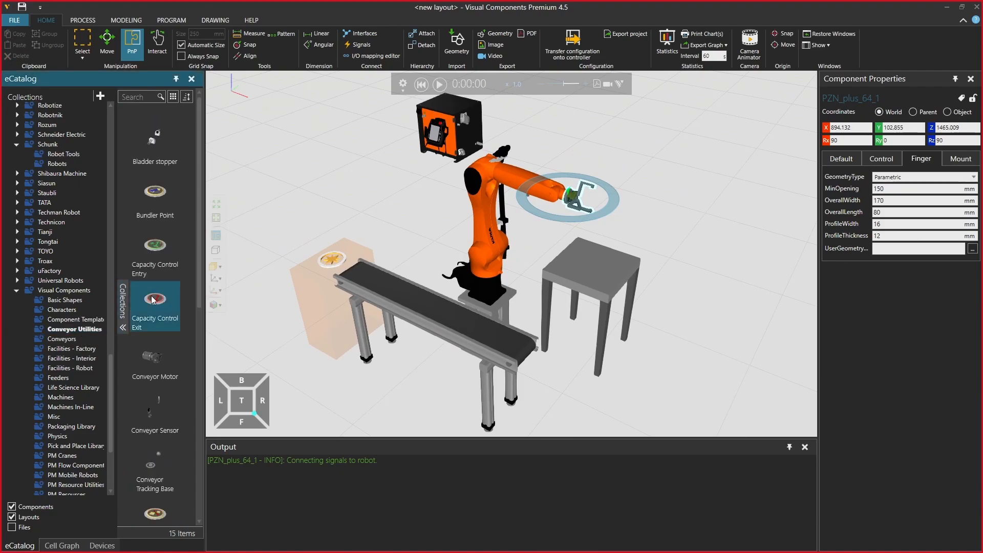
drag(156, 426, 486, 337)
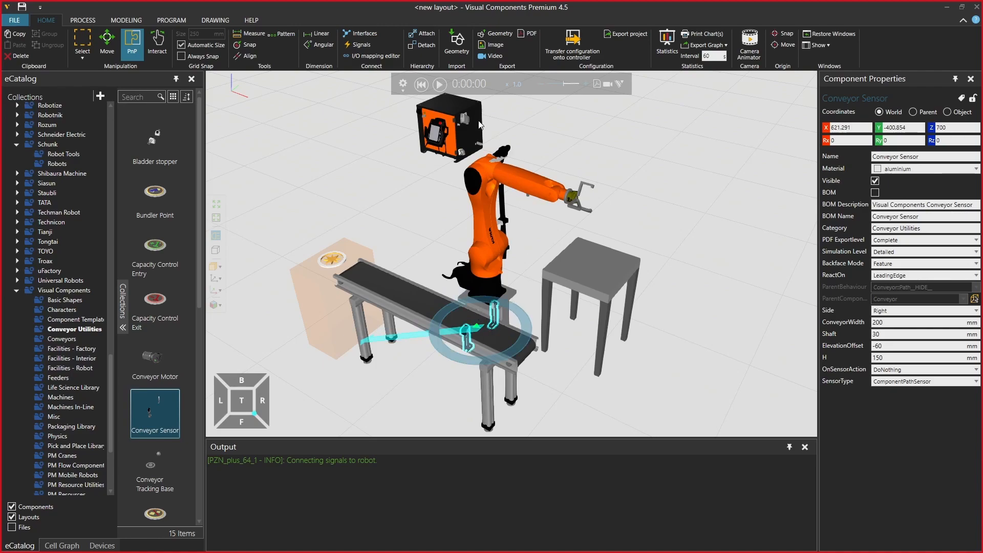
Run the simulation to check the parts passing the conveyor sensor, reset it and clear the output messages
click(439, 84)
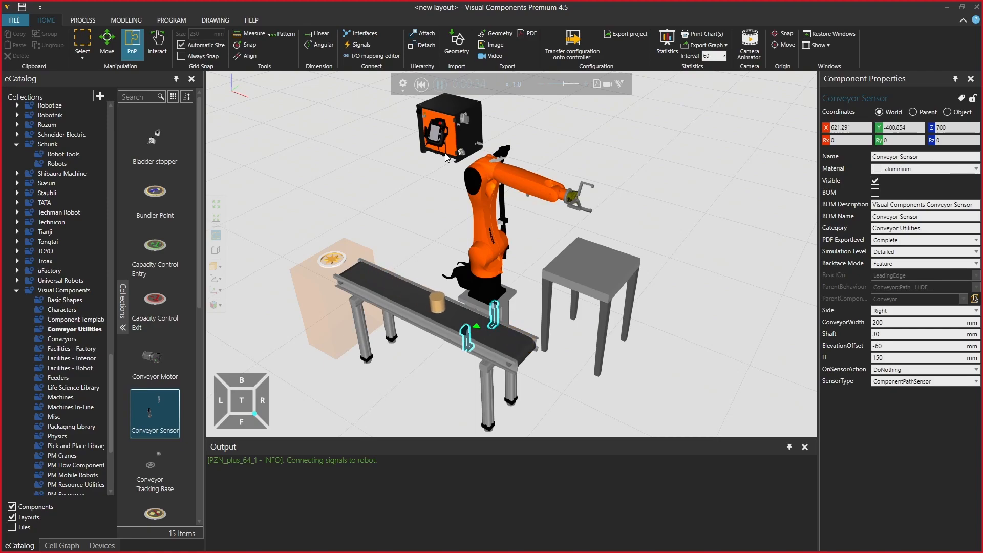
click(421, 84)
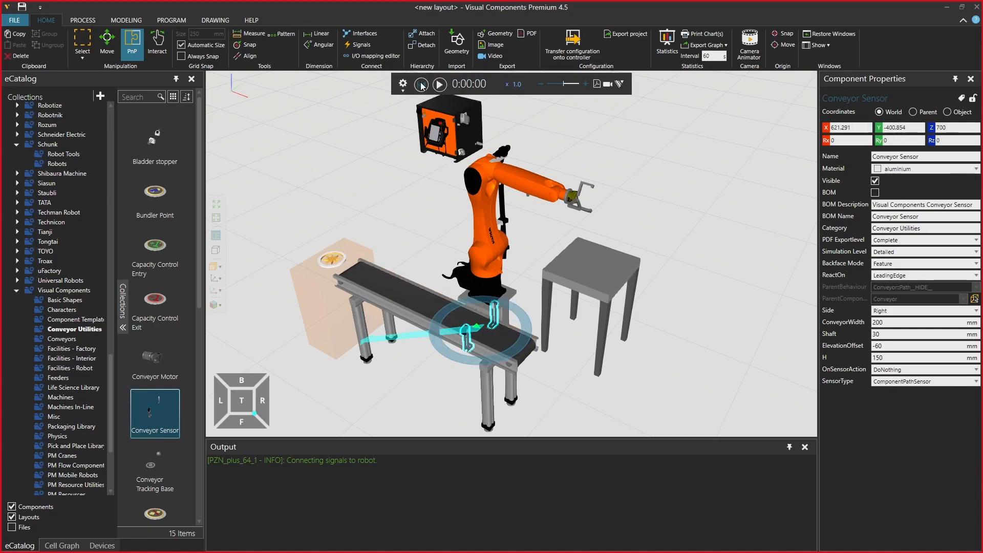
right_click(462, 464)
click(472, 472)
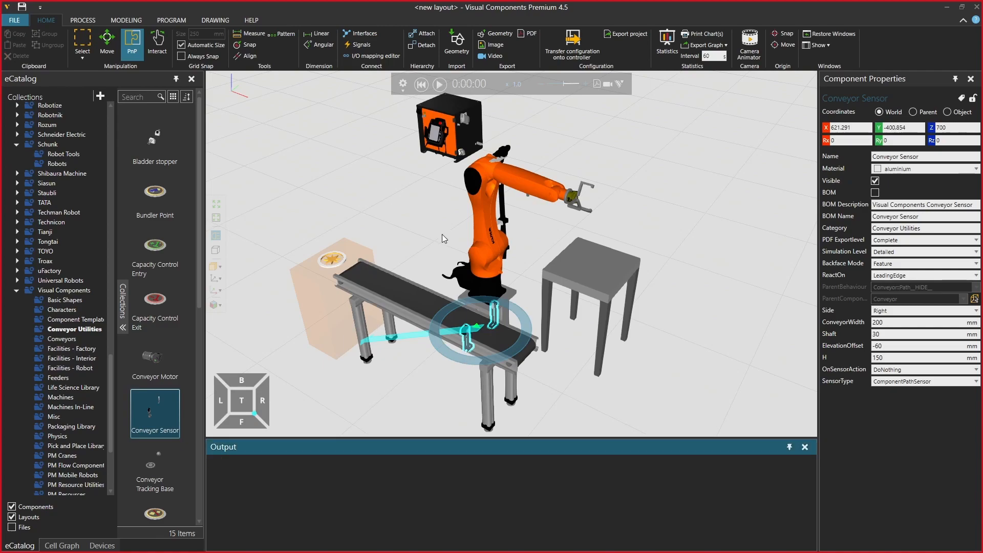
Run the simulation briefly two more times to watch the feeder's parts, resetting it after each run
click(439, 84)
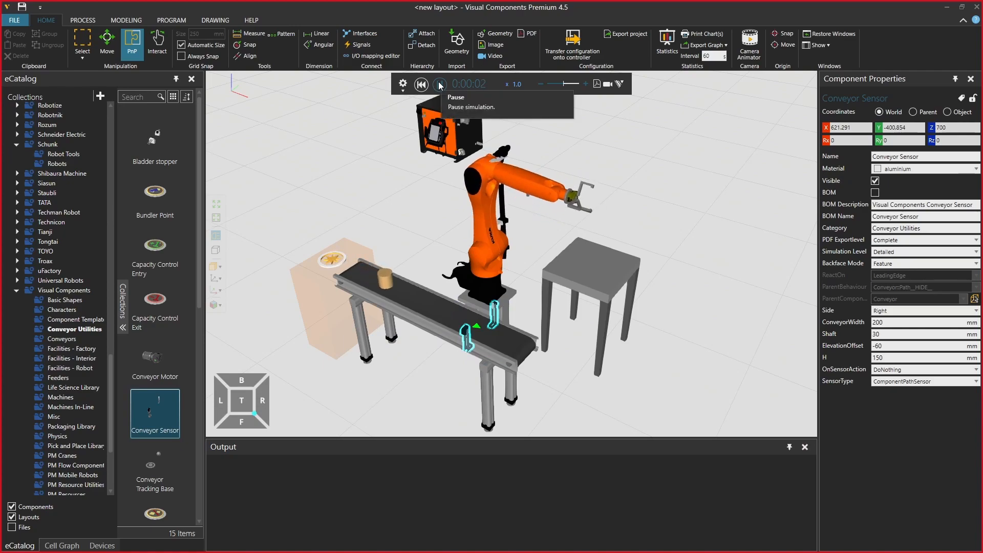
click(424, 85)
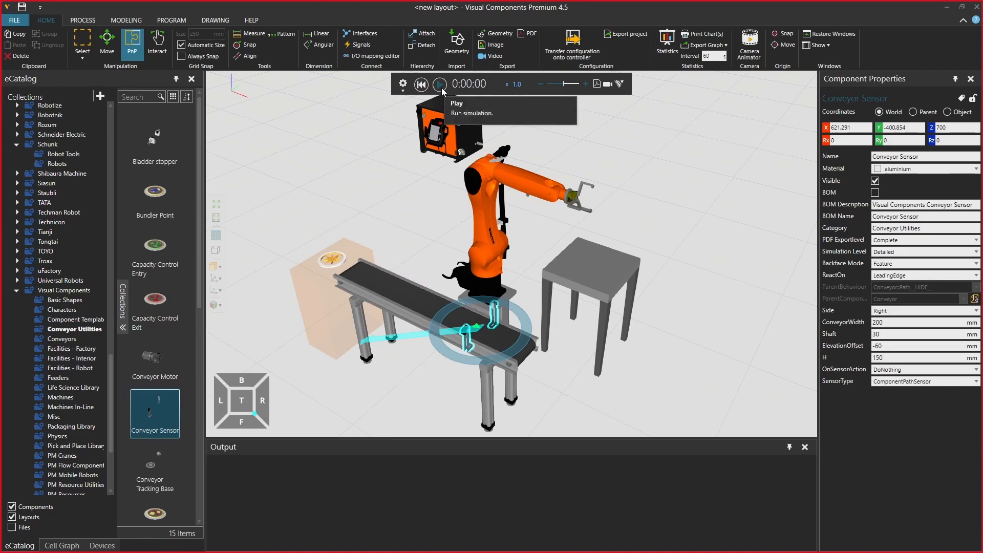
click(440, 85)
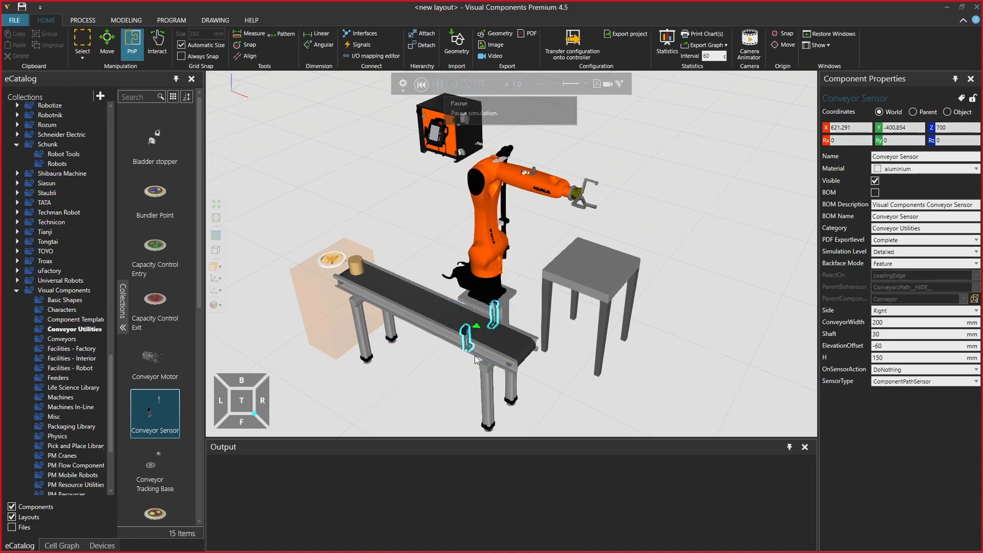
click(421, 85)
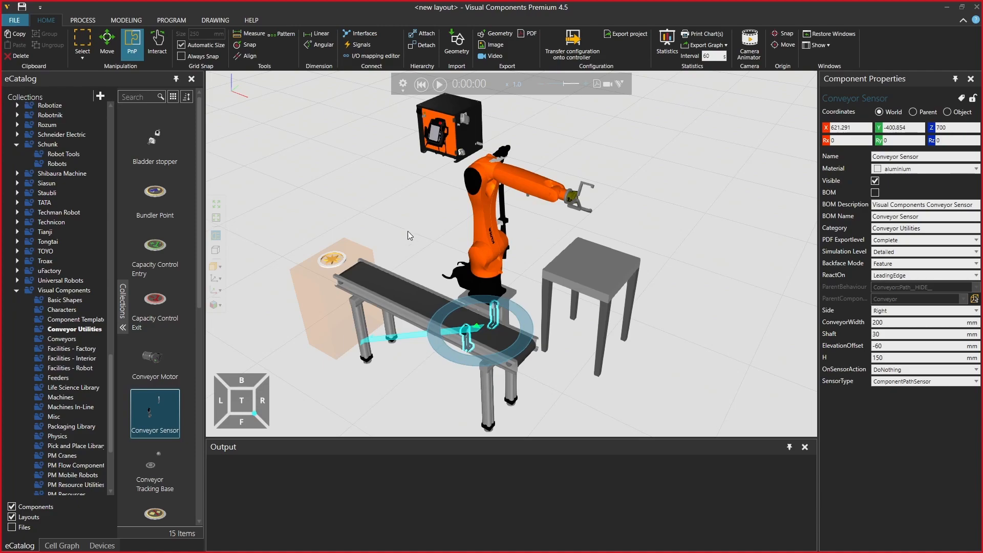
Display the signal connections and wire the Conveyor Sensor's SensorBooleanSignal to input 100 of the KR 10 R1100 sixx robot
click(361, 45)
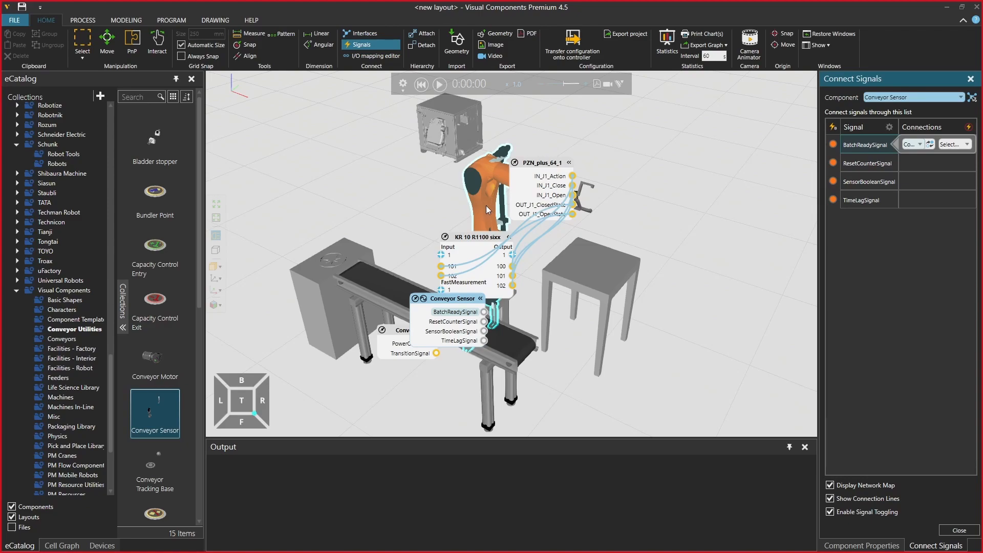
click(481, 213)
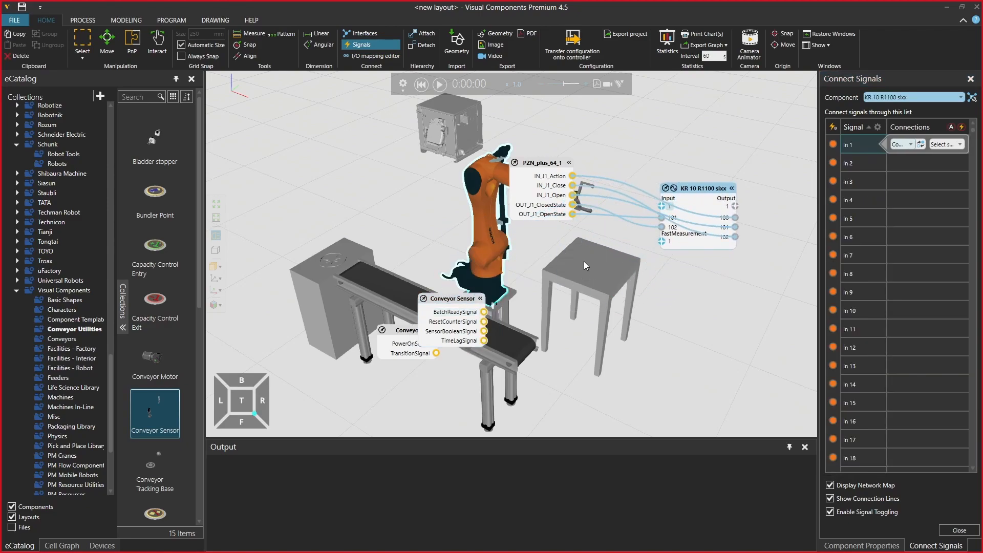
drag(462, 306, 536, 356)
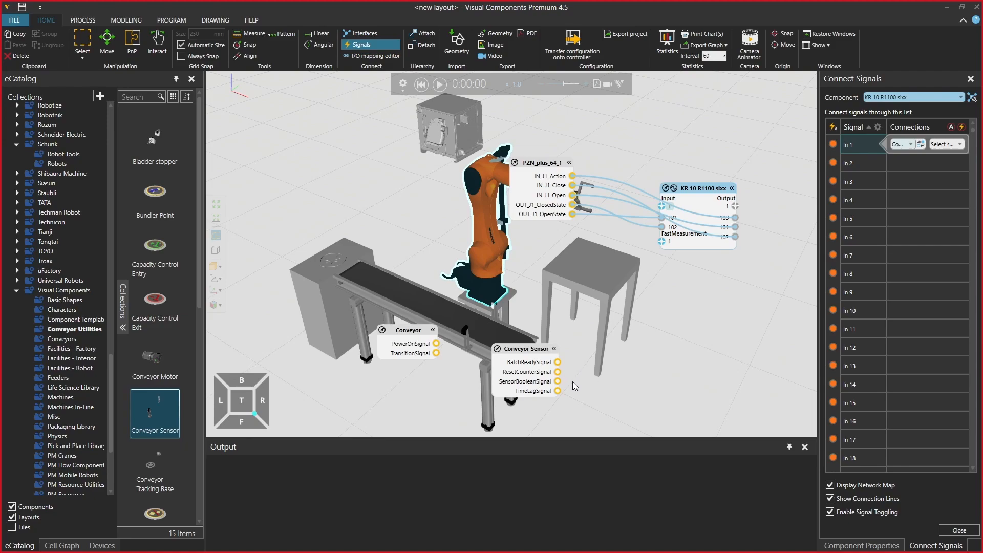
drag(557, 382, 662, 210)
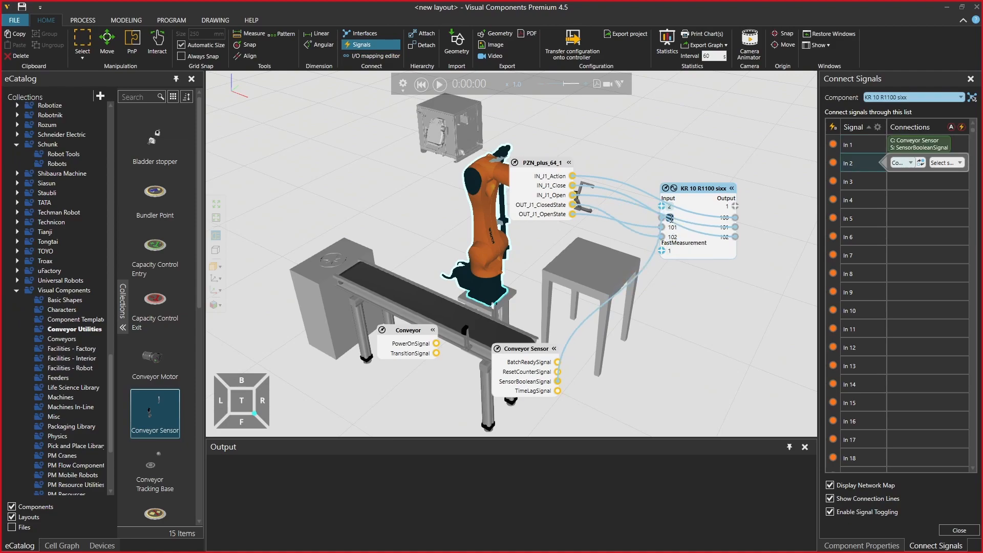
key(Return)
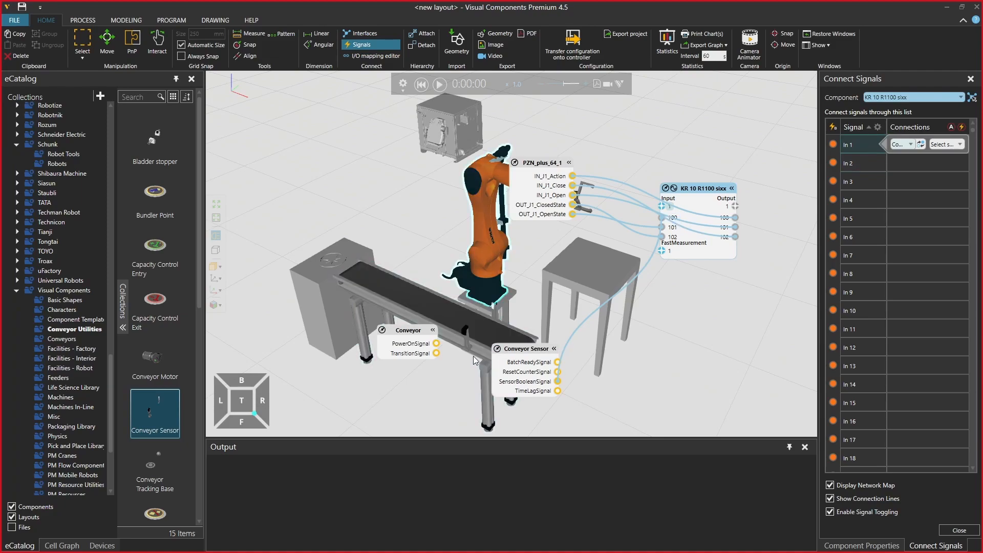
Wire the Conveyor's PowerOnSignal to output 100 of the KR 10 R1100 sixx robot and close the signal connections
drag(436, 344, 736, 208)
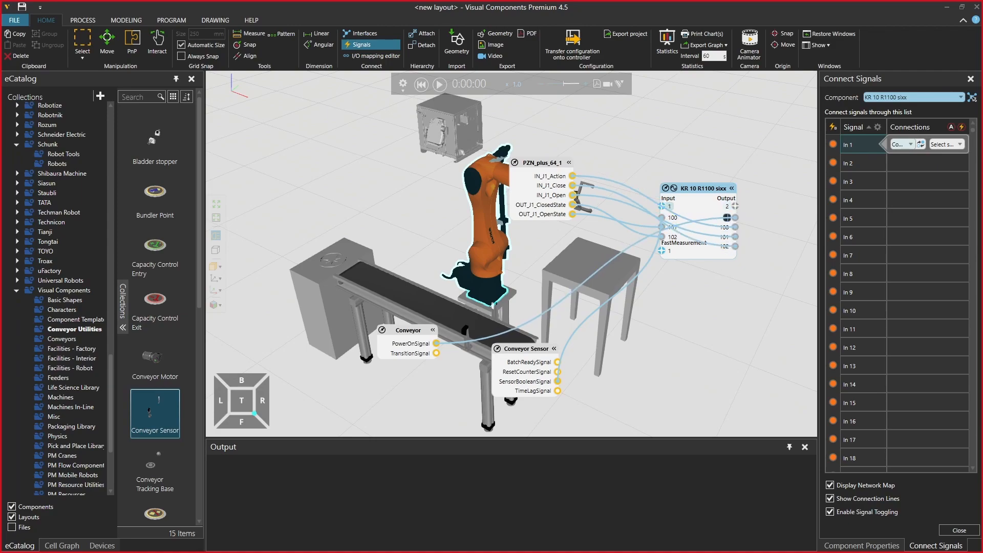
key(Return)
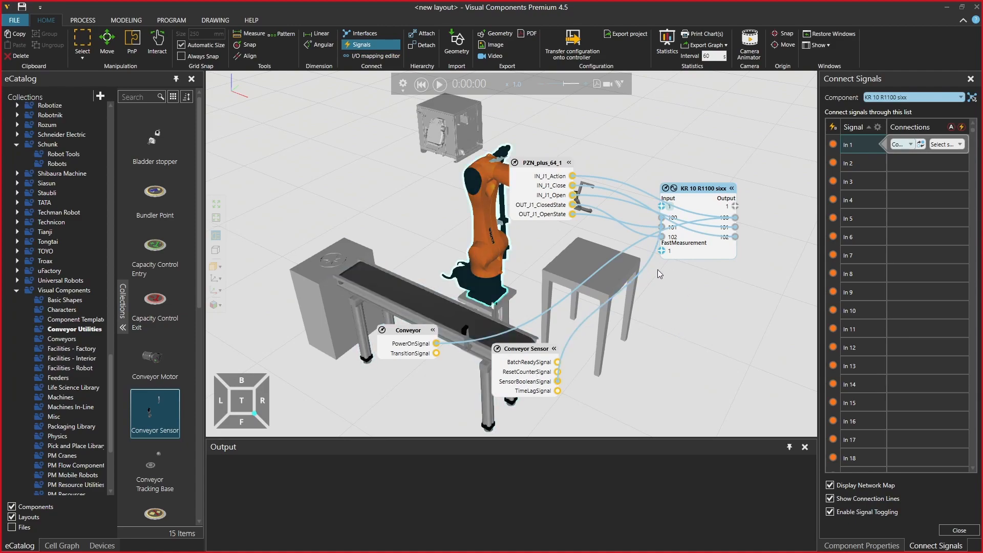
click(132, 43)
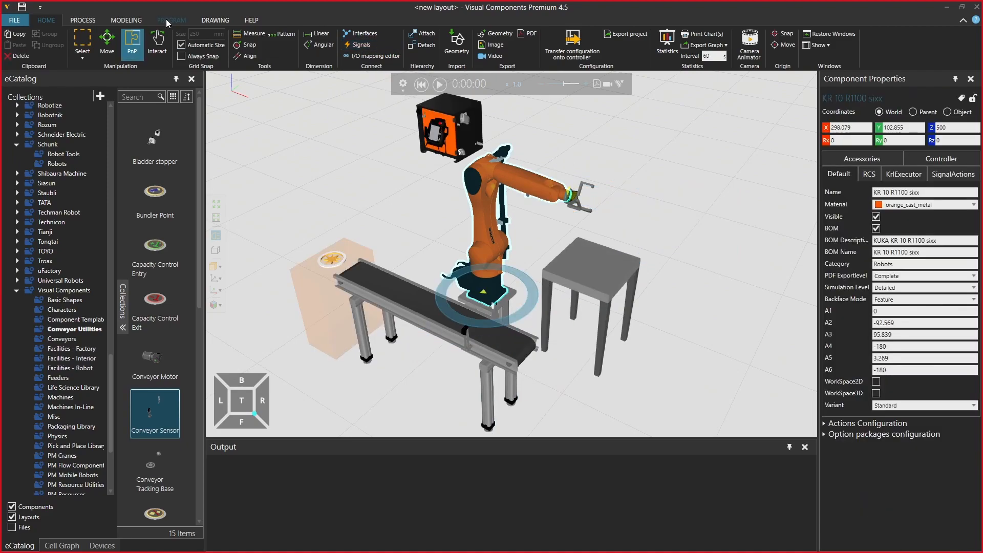
Delete the P2 and P1 point-to-point motions from the robot's Main program, keeping the two HOME motions
click(166, 19)
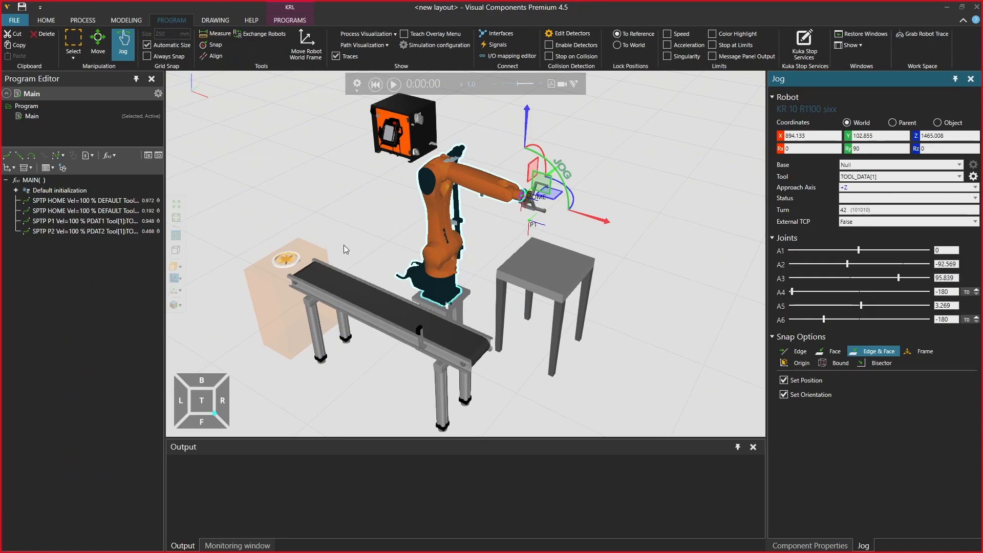
click(110, 235)
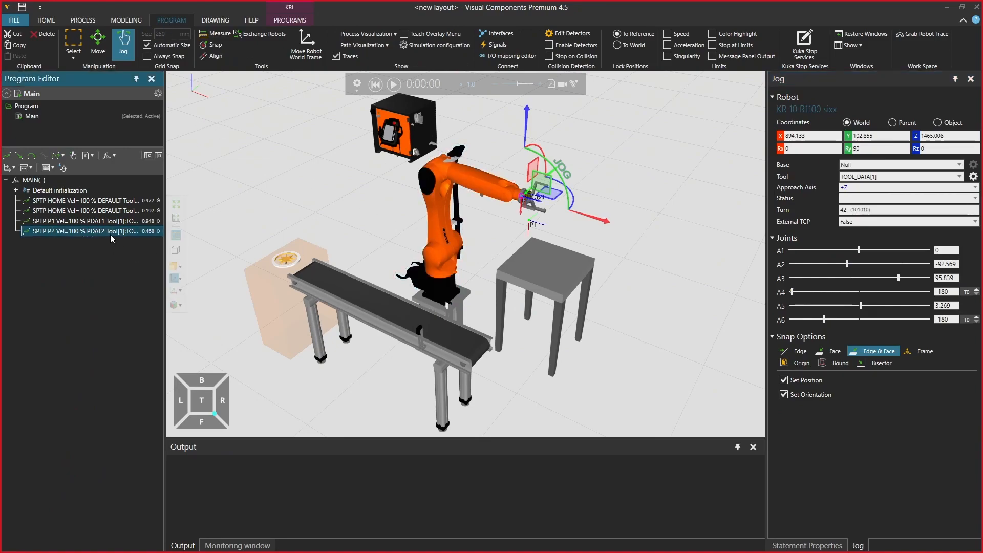
key(Delete)
click(109, 223)
key(Delete)
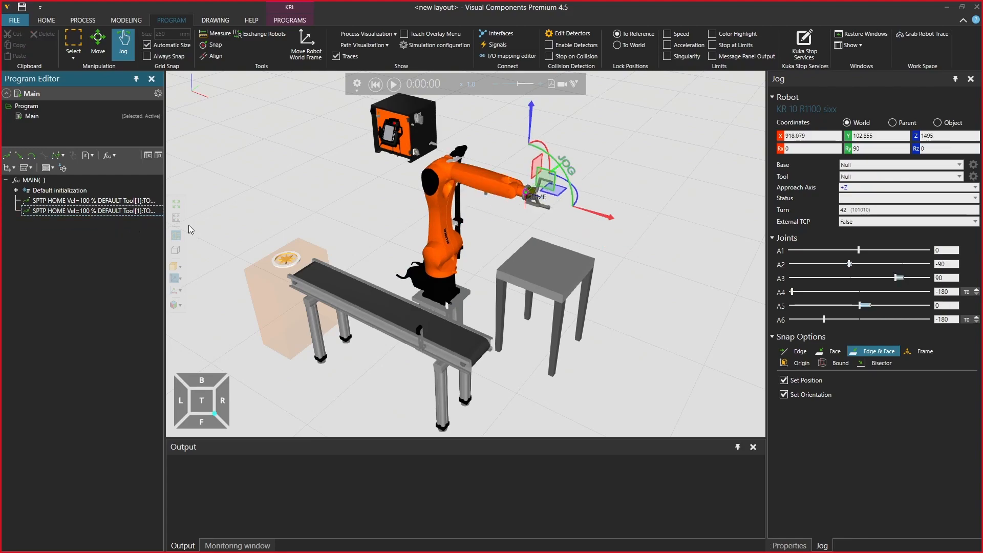
Jog the robot sideways from its home pose to about X 917, Y -99, Z 1495
right_drag(515, 260, 513, 260)
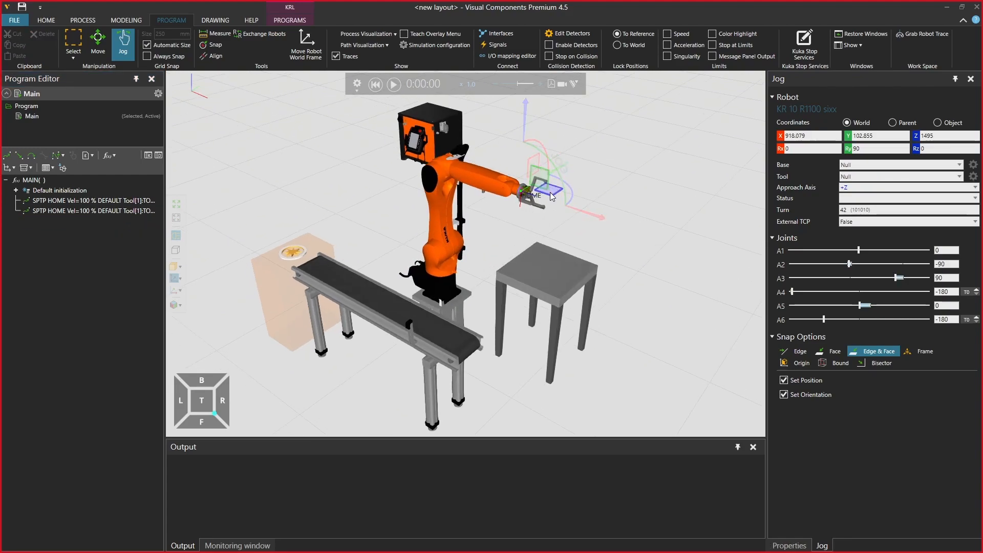
right_drag(541, 195, 539, 233)
drag(542, 193, 519, 206)
mouse_move(572, 275)
right_down()
mouse_move(555, 295)
mouse_move(569, 288)
right_up()
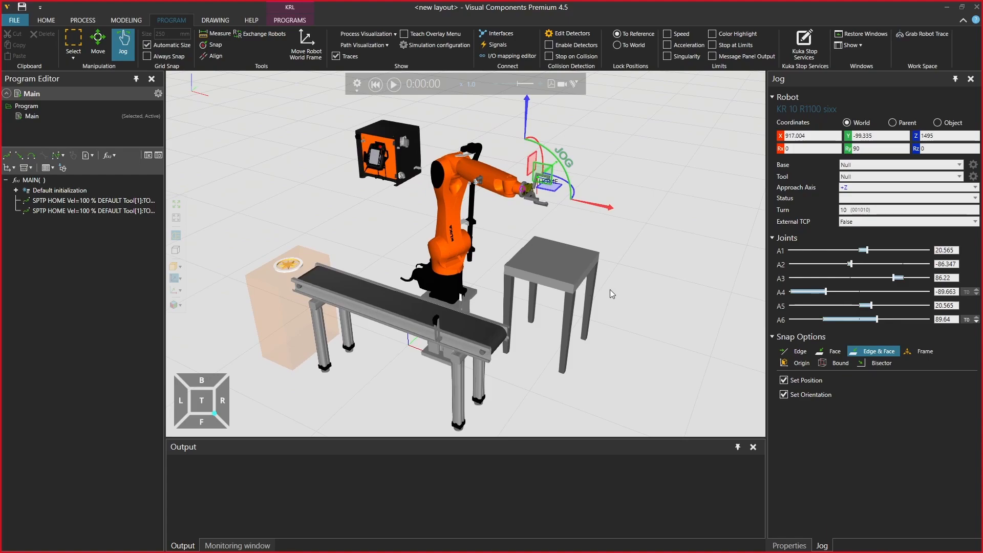
Select TOOL_DATA[1] as the robot's tool and move its frame forward between the gripper fingers, to about world X 1008
click(862, 176)
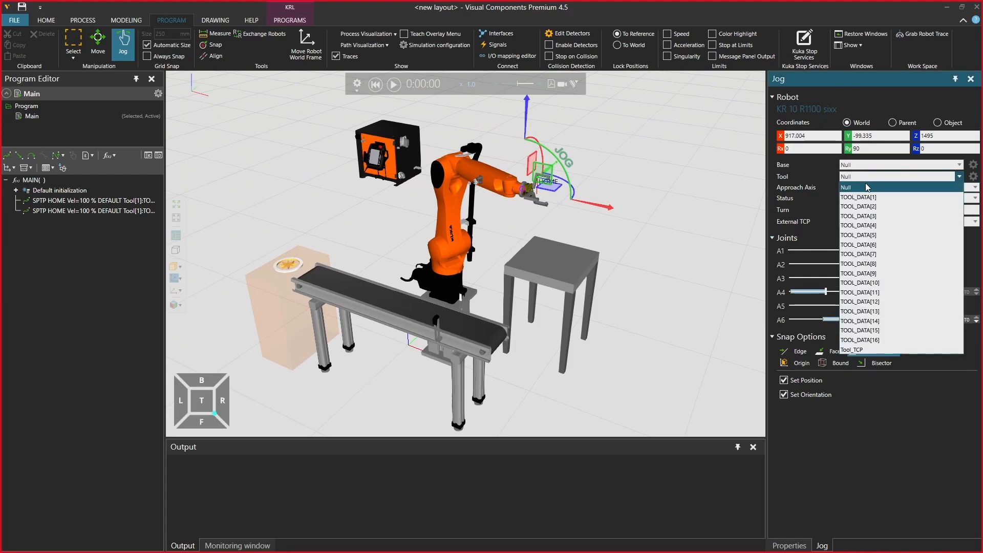
click(857, 197)
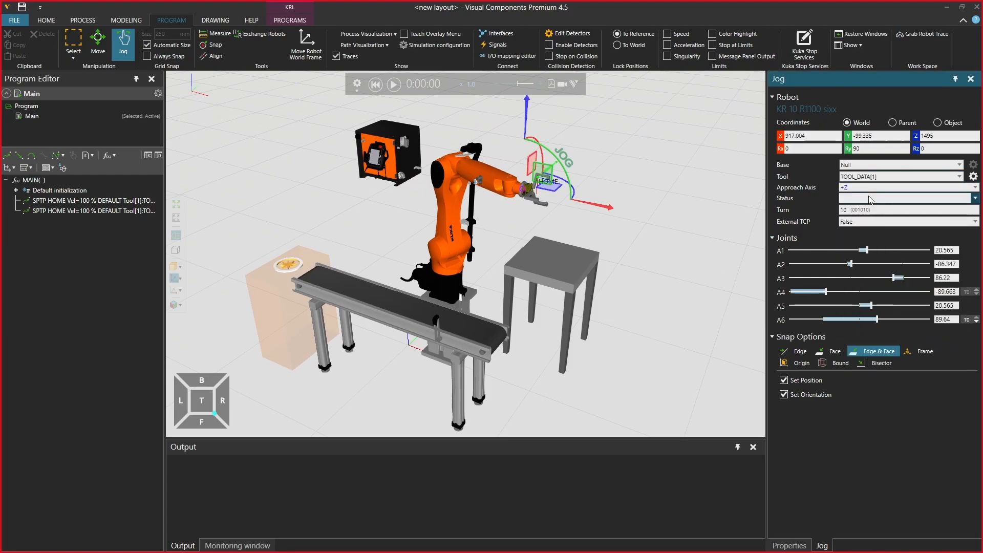
click(973, 176)
drag(583, 201, 608, 205)
scroll(577, 216, up, 3)
mouse_move(577, 216)
right_down()
mouse_move(588, 215)
mouse_move(573, 216)
right_up()
drag(593, 195, 587, 196)
right_drag(595, 233, 594, 235)
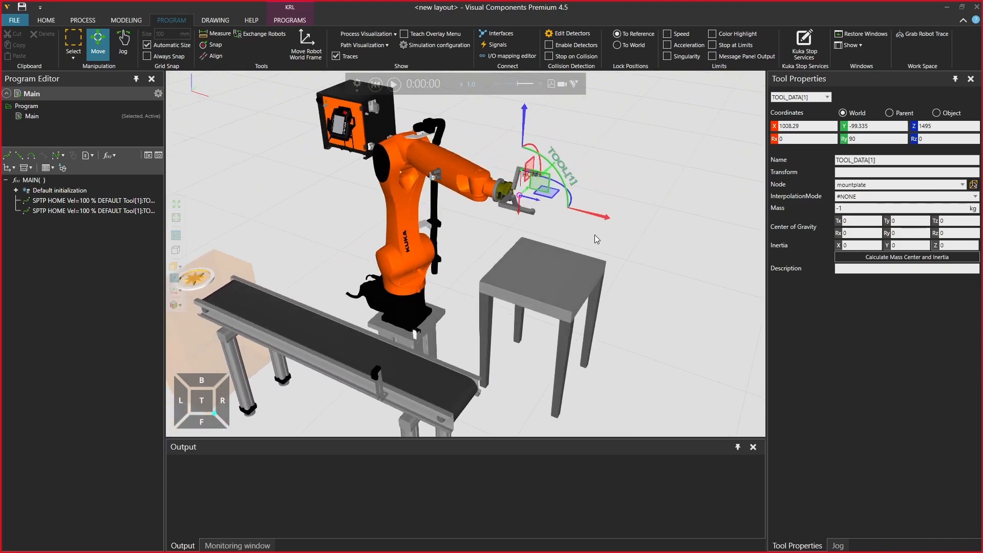
Jog the downward-pointing gripper beside the conveyor, at about X 439, Y -407, Z 1035, and record a point-to-point motion there
click(123, 45)
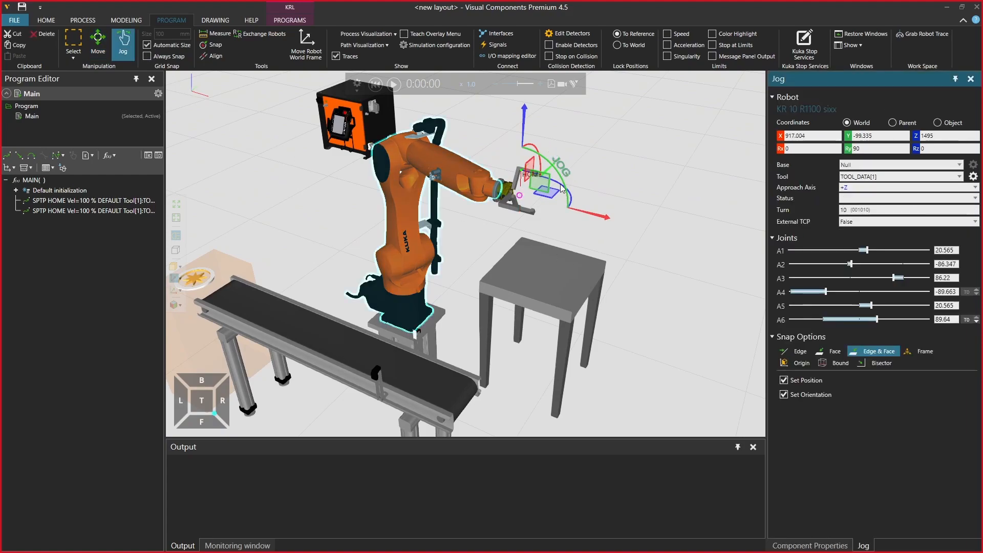
drag(546, 161, 348, 220)
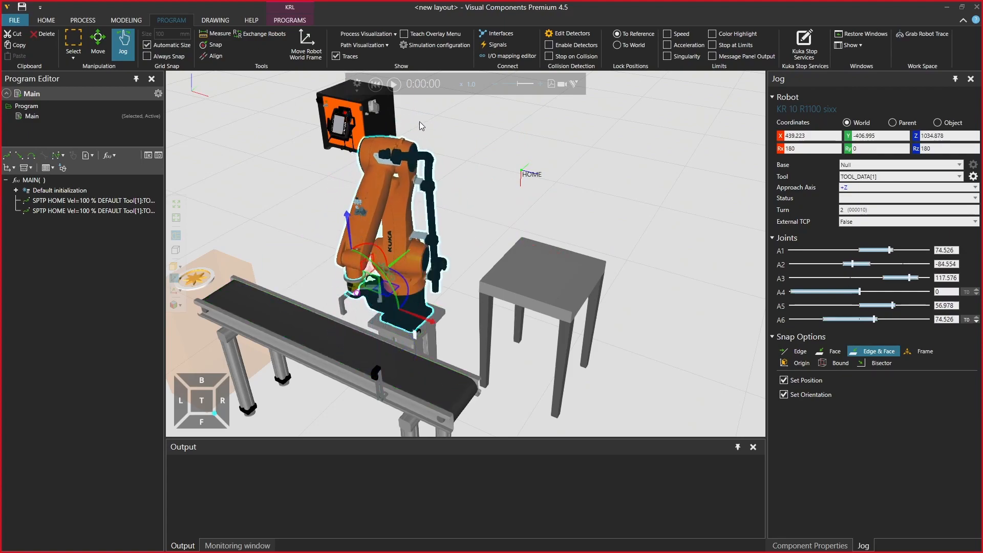
click(7, 156)
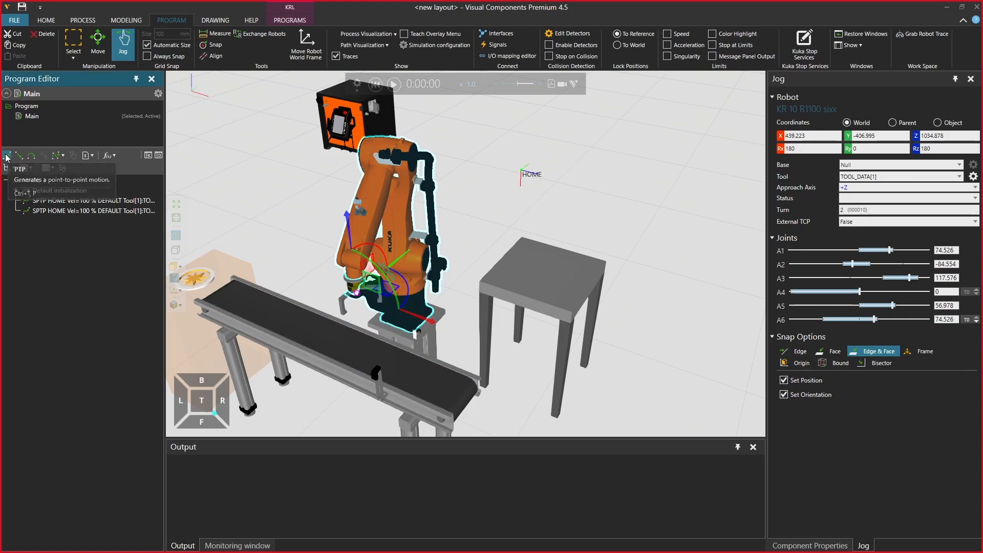
Reset and run the simulation to check the recorded motion against the cylinders on the conveyor, pausing it to inspect the cell
click(375, 84)
click(394, 84)
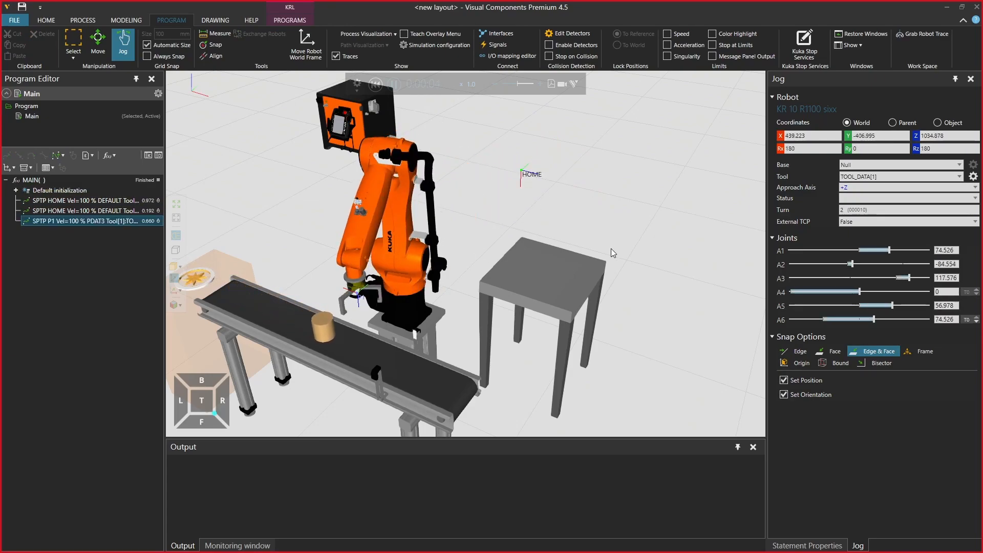
click(393, 85)
right_drag(346, 260, 356, 259)
ctrl+right_click(375, 285)
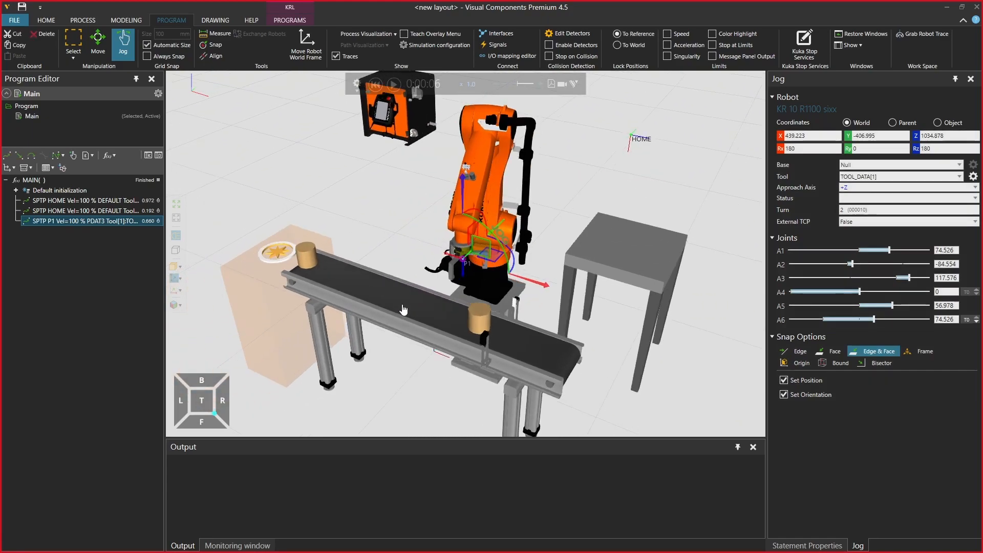
Reset the simulation and set the CylinderRadius of the feeder's VC_Cylinder product to 75 mm
click(252, 299)
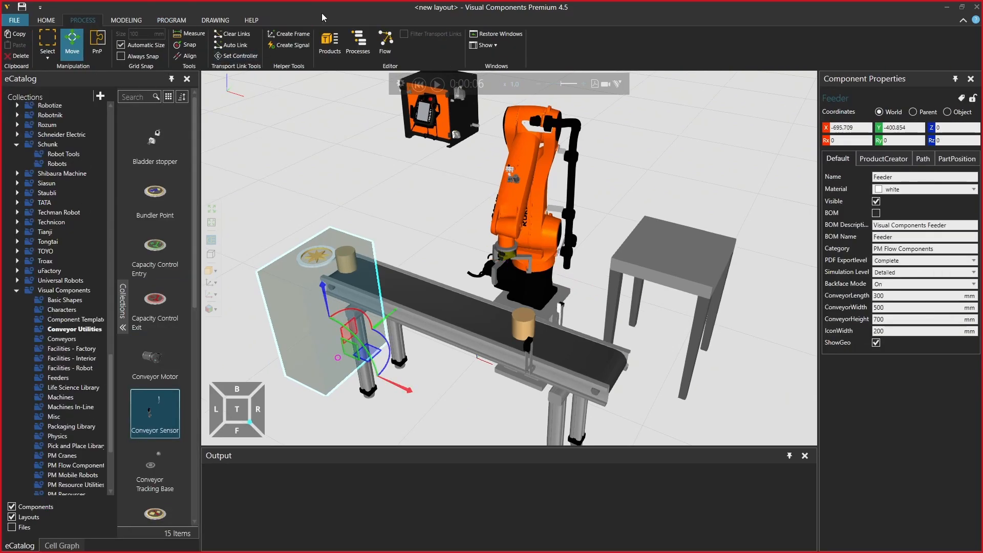
click(329, 44)
click(419, 83)
click(73, 149)
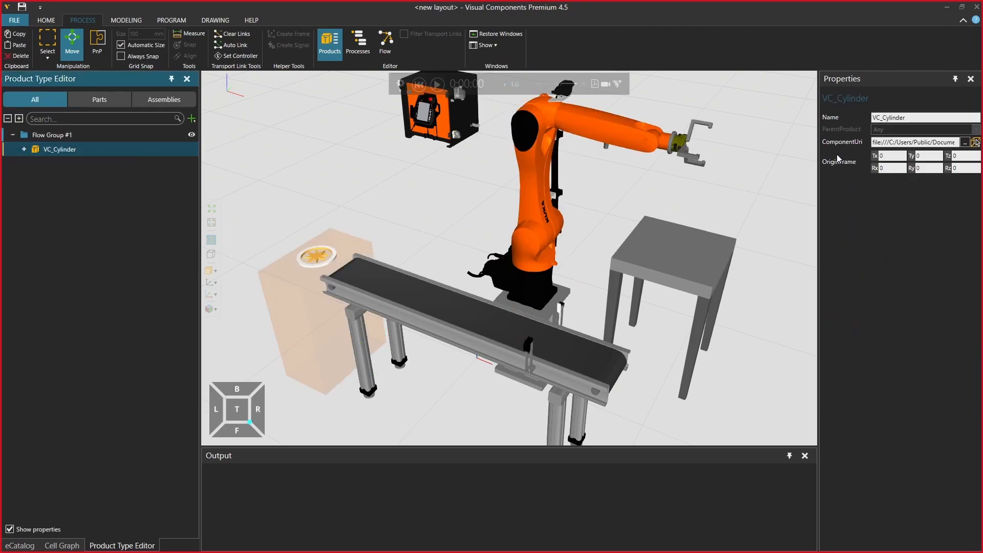
click(23, 149)
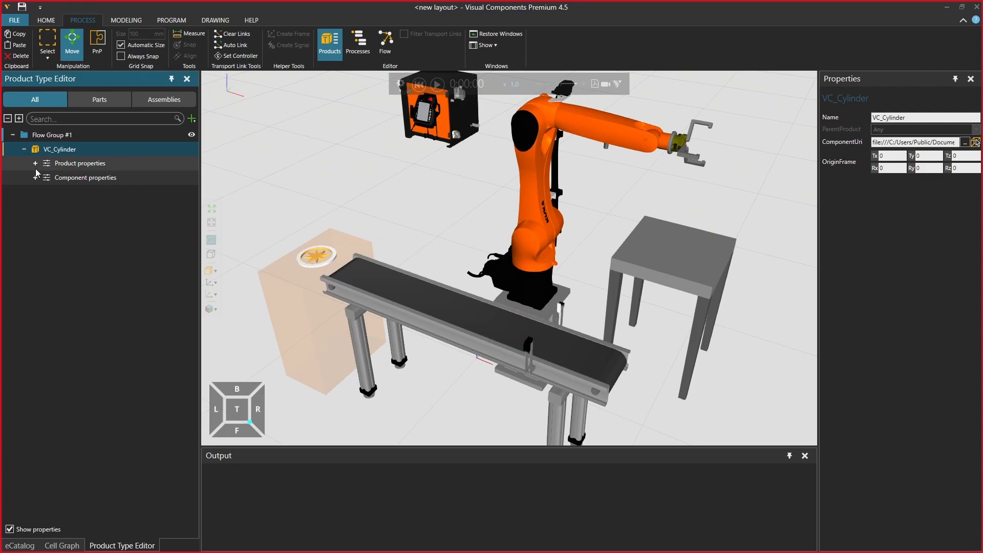
click(36, 176)
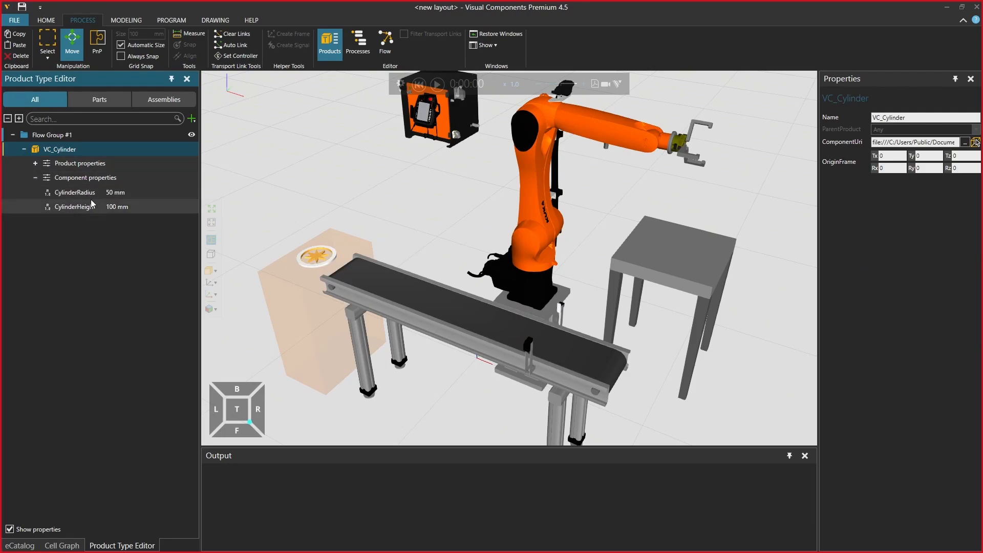
double_click(75, 192)
double_click(894, 173)
text(75)
key(Return)
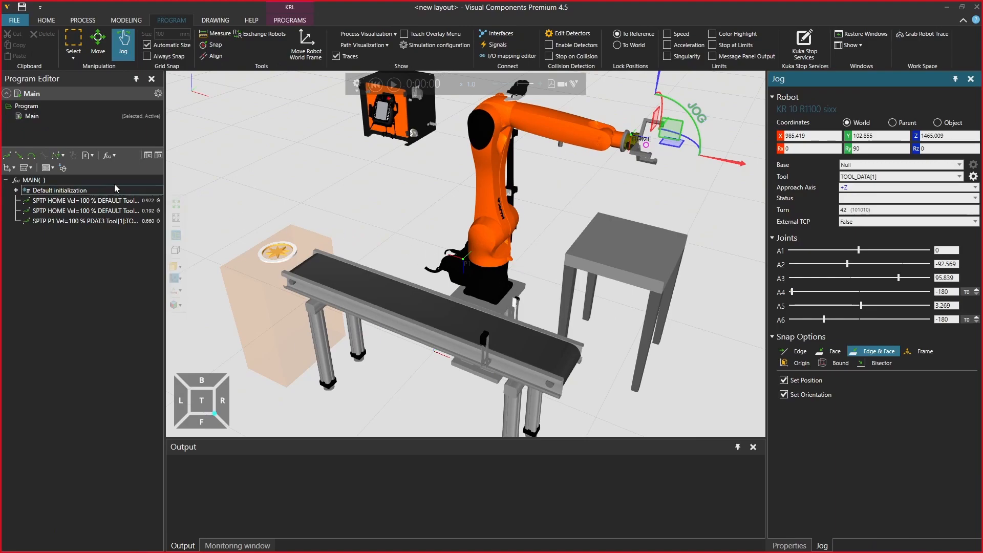
Add a WAIT FOR statement after the P1 motion in the Main program and set its condition to $IN[100]
click(16, 168)
click(17, 170)
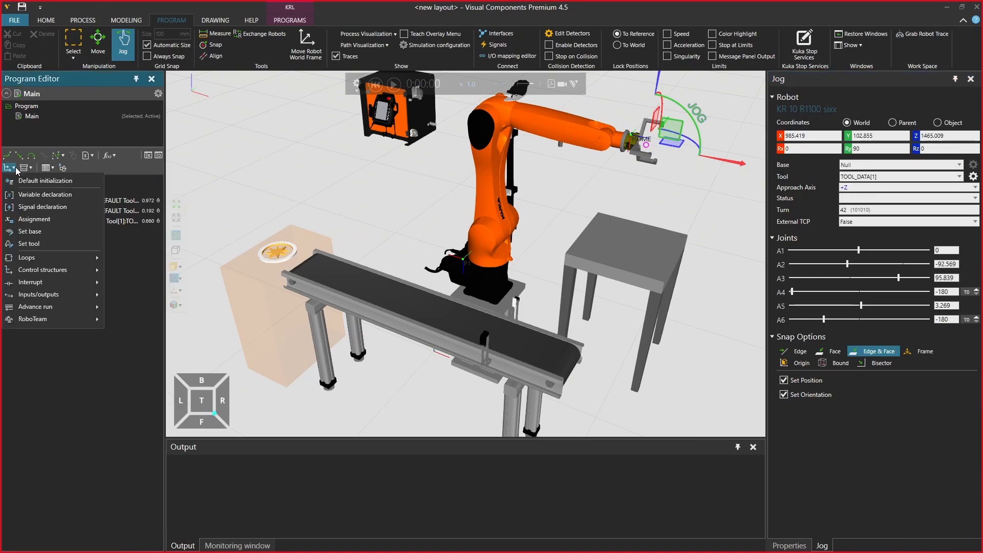
mouse_move(57, 296)
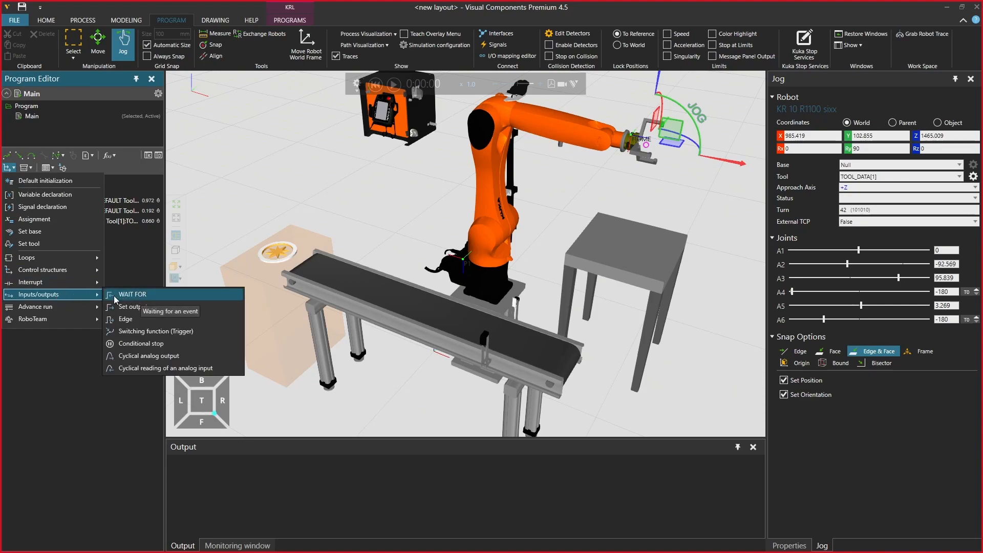
click(140, 299)
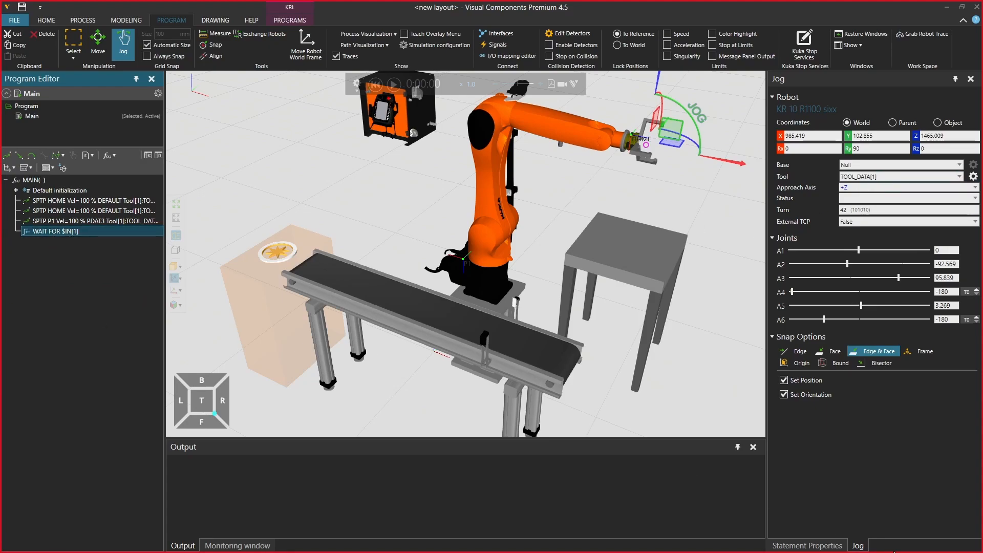
click(786, 545)
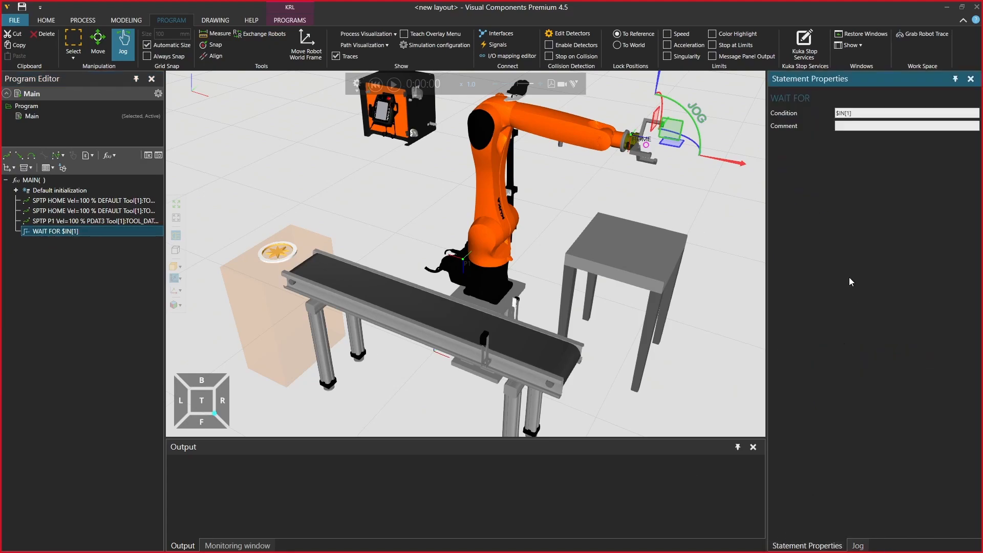
click(849, 113)
text(00)
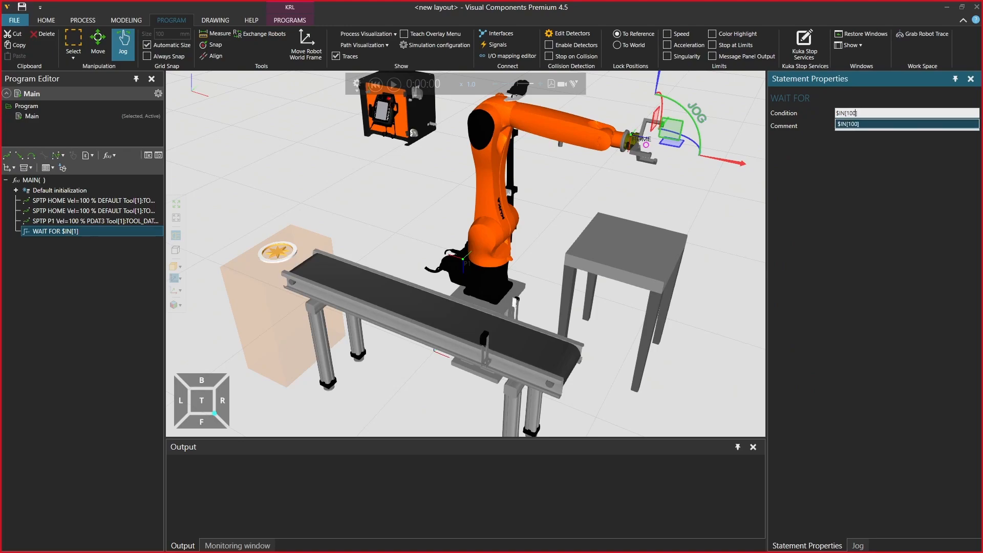
Add a Set output statement after the WAIT FOR, with output 100 and value FALSE
click(9, 167)
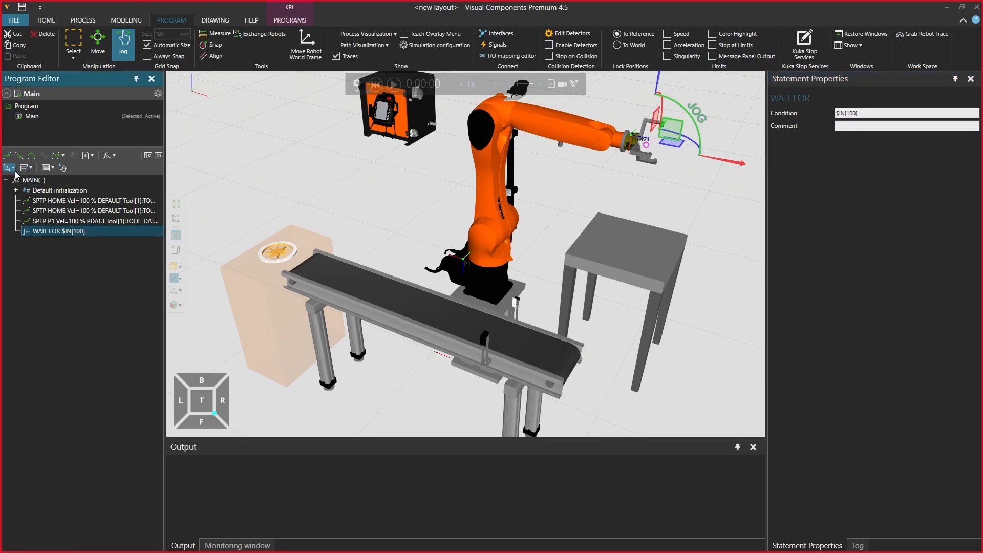
mouse_move(69, 295)
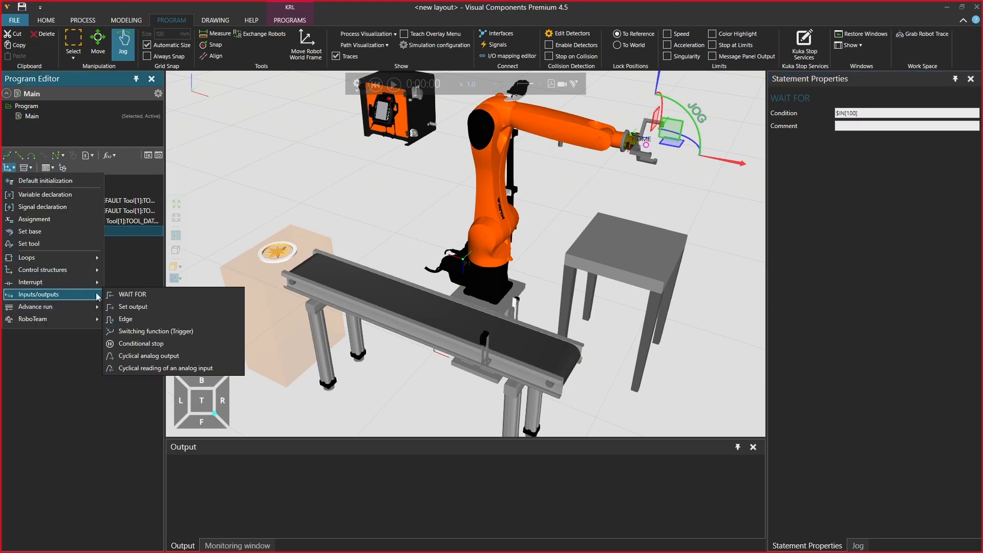
click(147, 308)
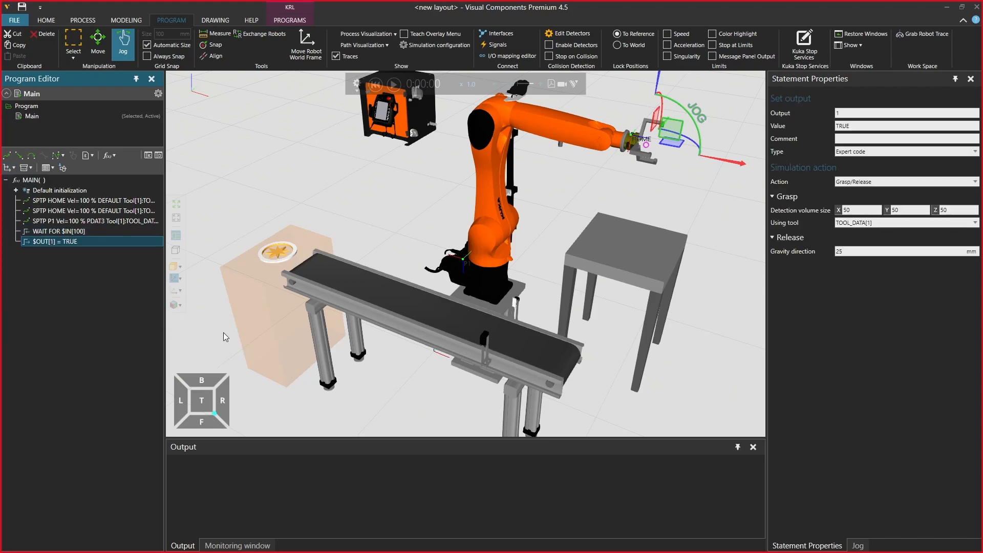
click(850, 113)
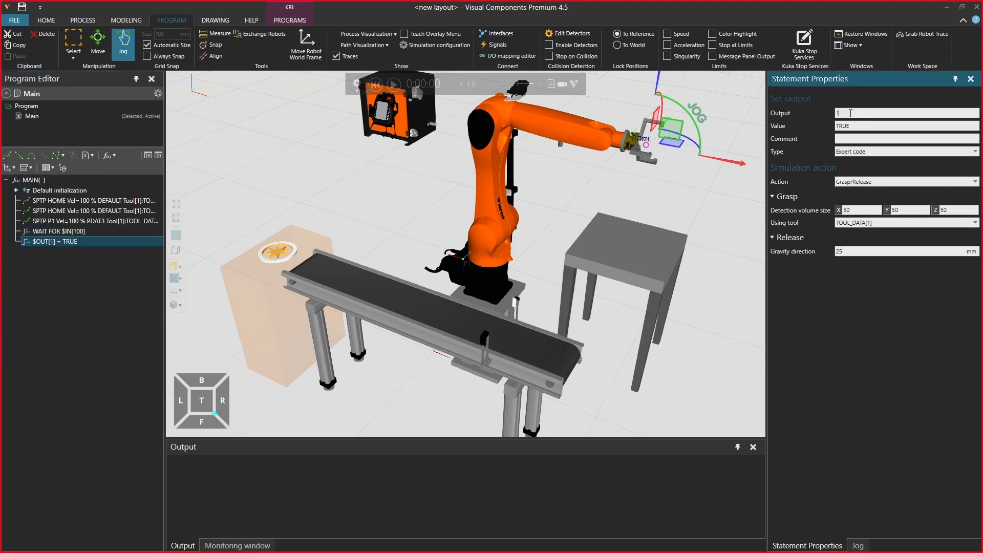
click(885, 124)
double_click(876, 125)
text(FALSE)
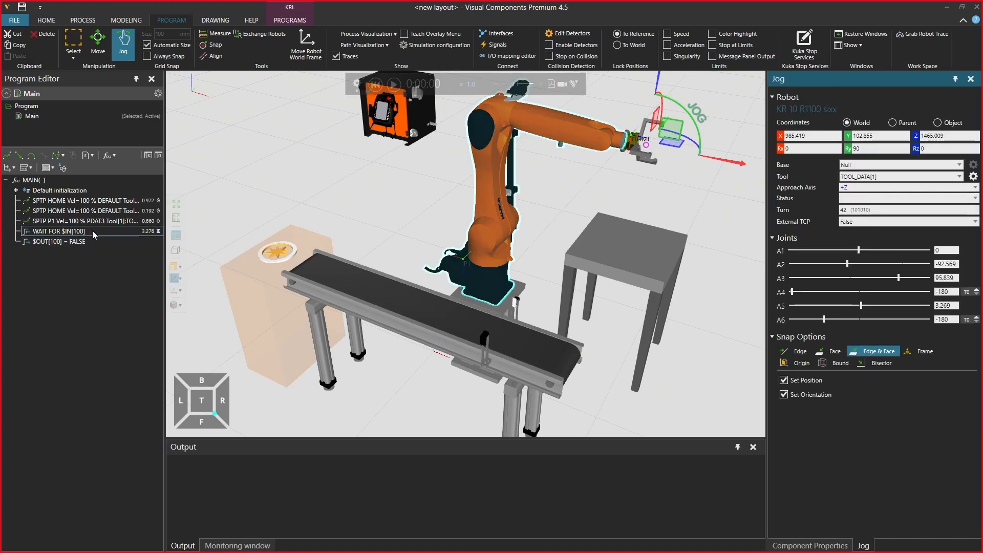
Duplicate the $OUT[100] = FALSE statement and move the copy before the first HOME motion of the Main program
click(77, 231)
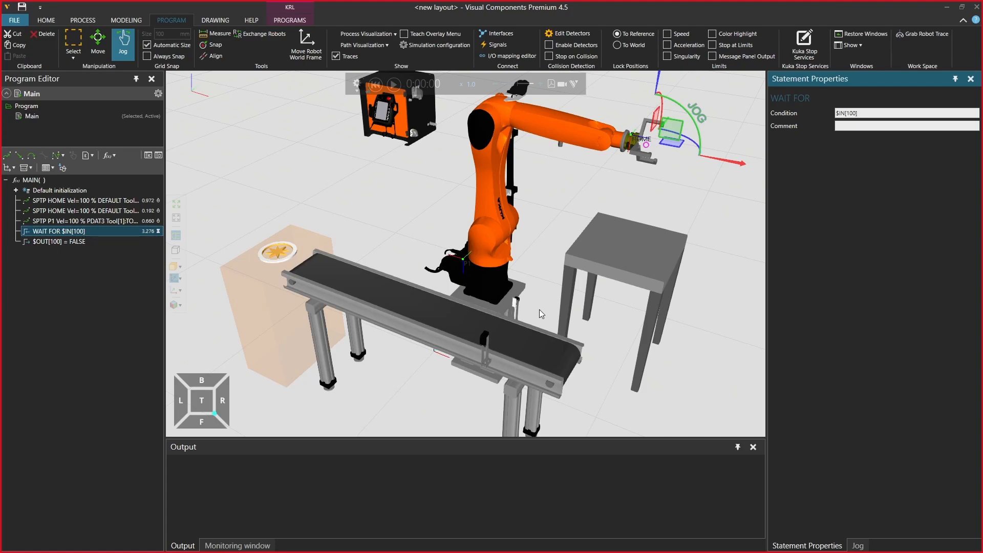
click(76, 241)
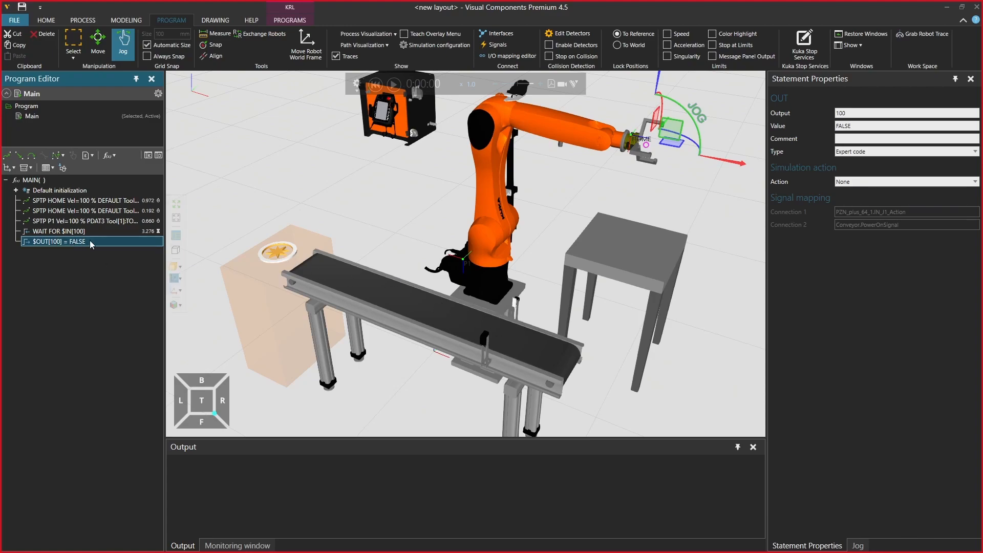
key(ctrl+c)
key(ctrl+v)
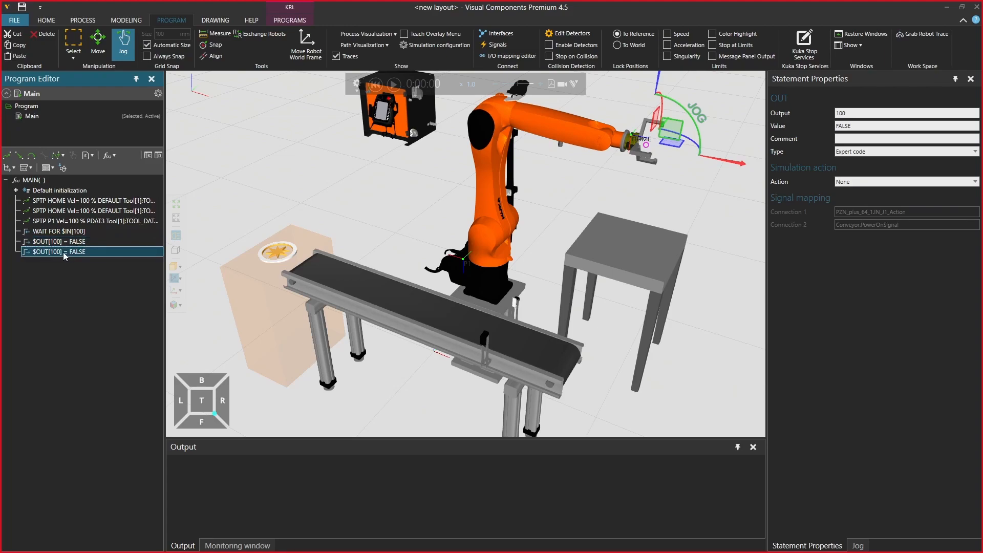
drag(64, 251, 78, 207)
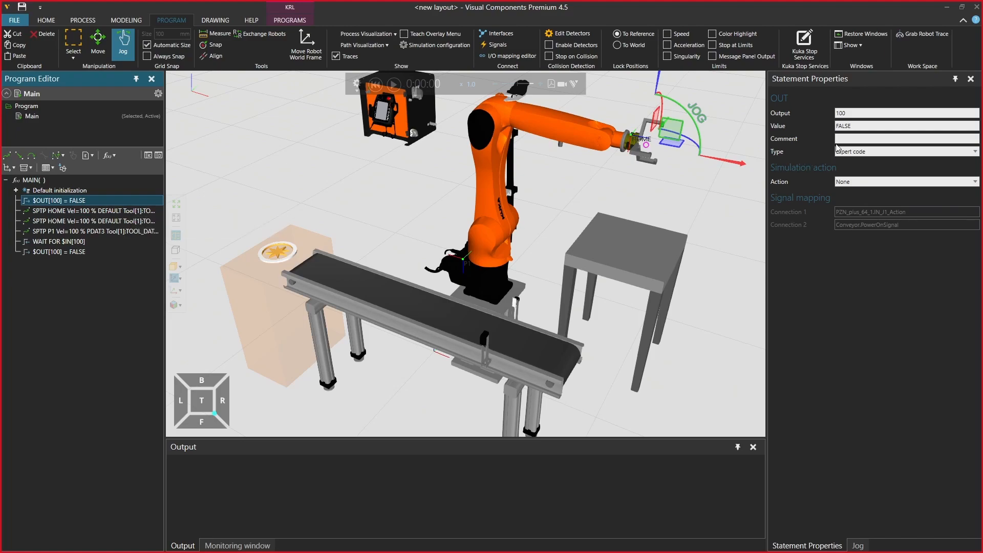
Set the value of the first $OUT[100] statement to TRUE, and run the simulation until a cylinder waits at the conveyor sensor, pausing it there
click(855, 125)
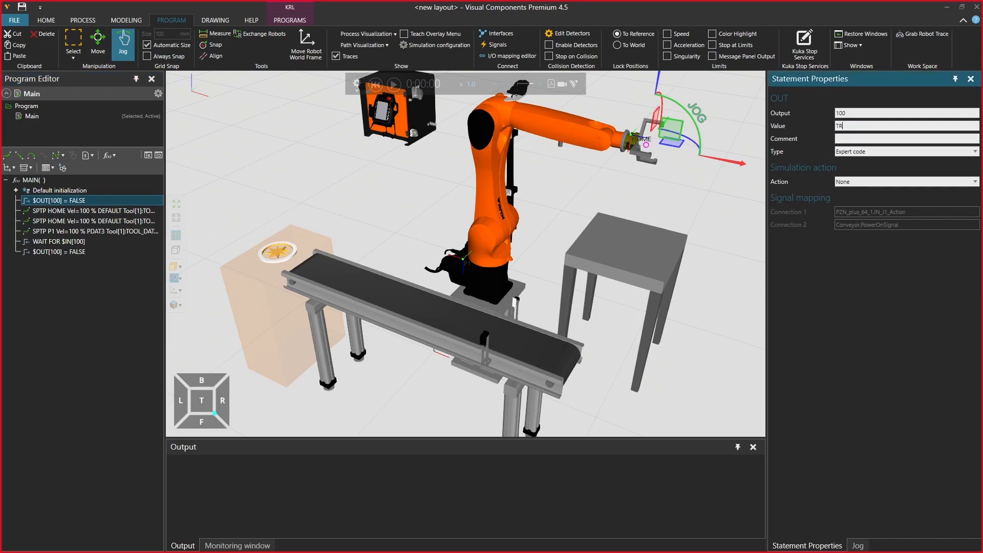
text(TRUE)
key(Return)
click(393, 85)
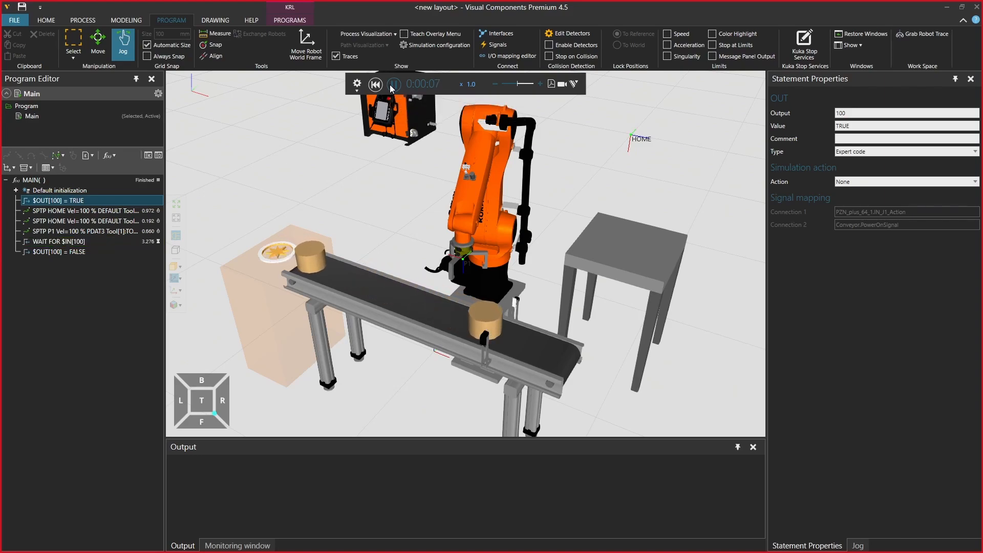
click(393, 84)
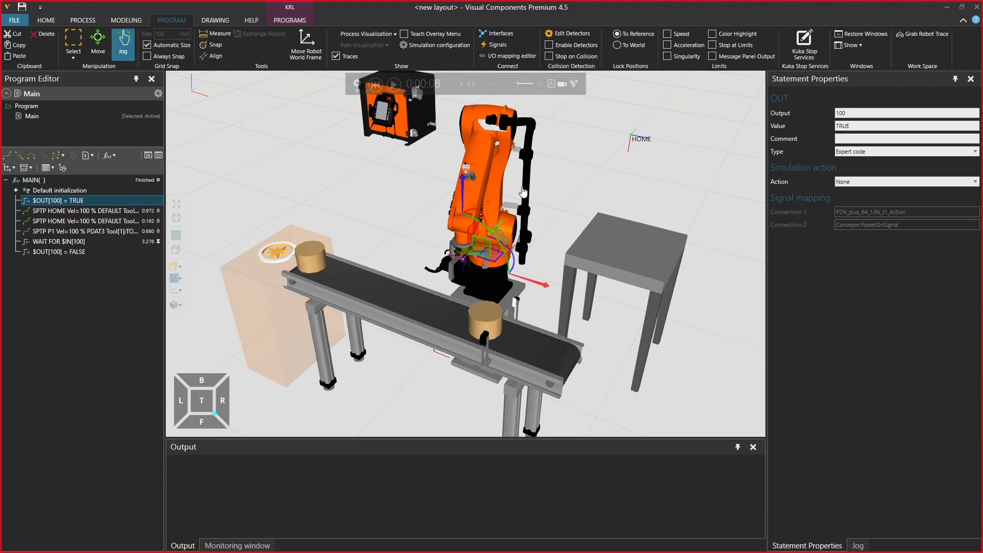
Jog the robot from P1 to above the cylinder at the sensor, about X 547, Y -407, Z 1035, and touch up P1 there
click(62, 231)
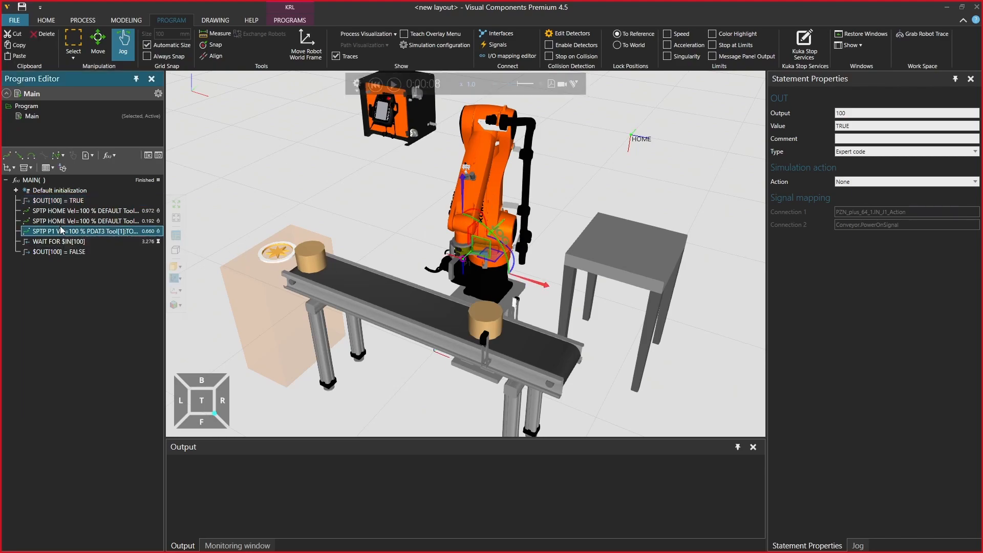
drag(477, 264, 489, 306)
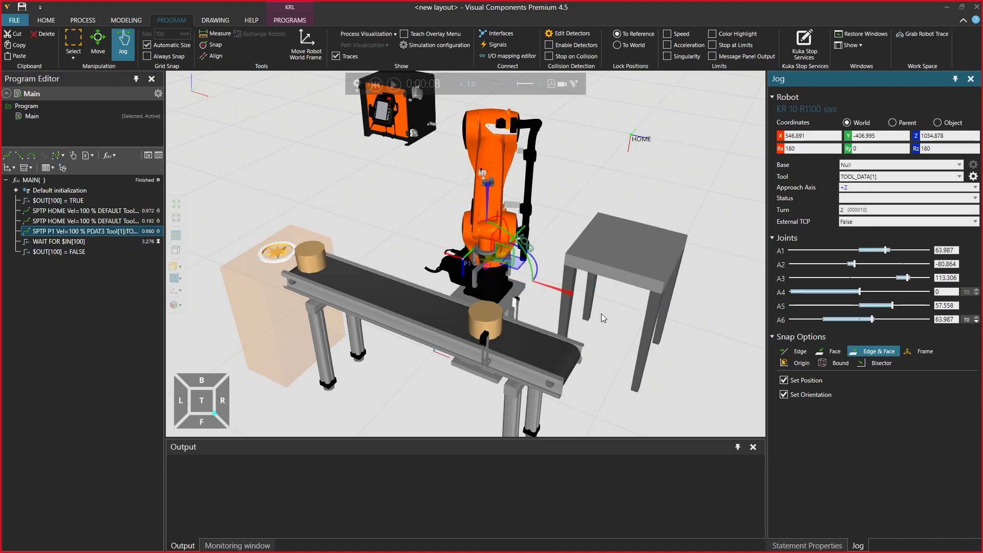
scroll(490, 304, up, 3)
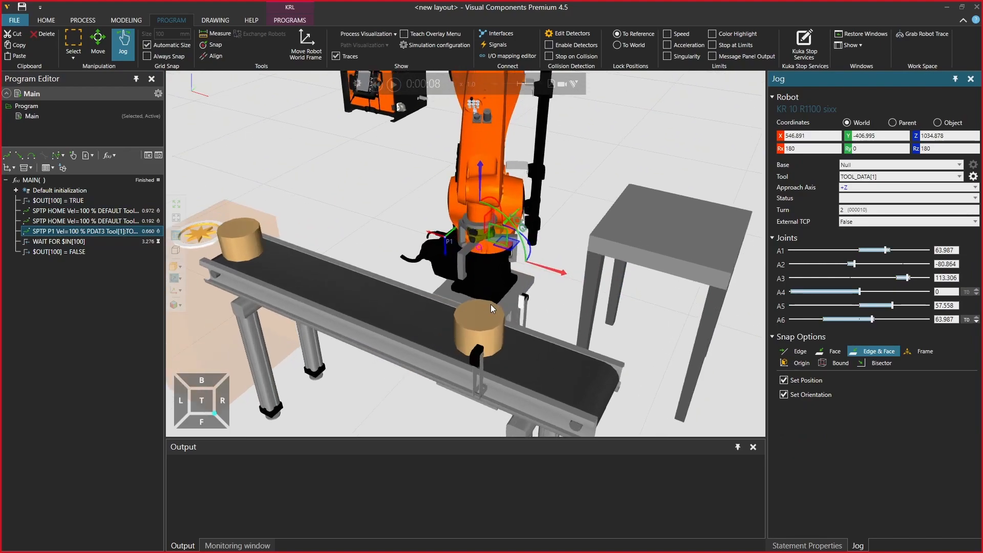
right_click(86, 234)
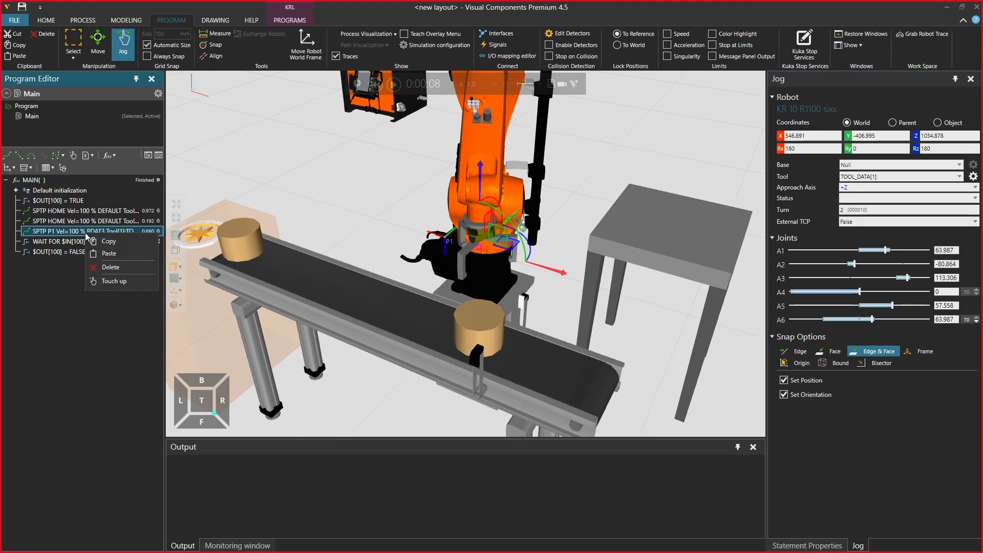
click(112, 282)
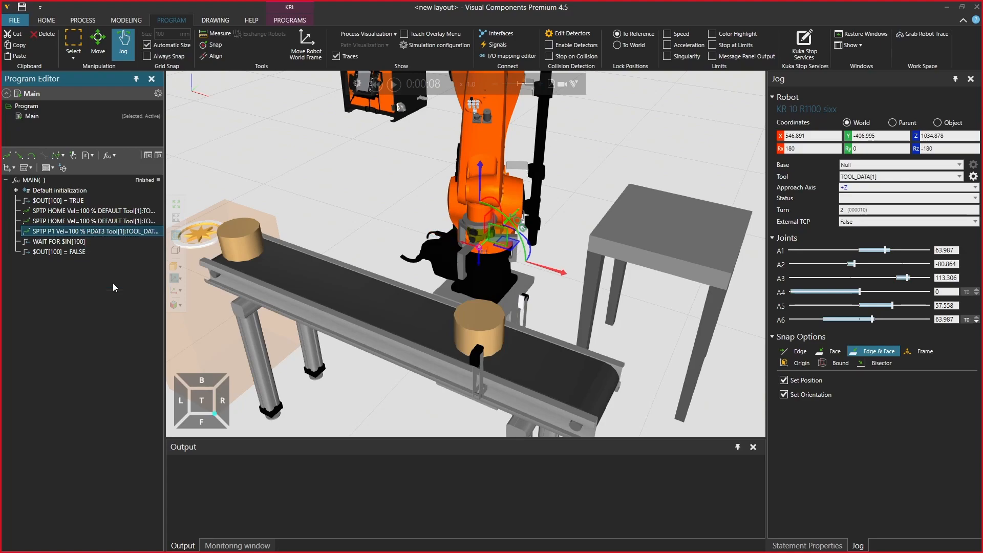
After the last $OUT[100] = FALSE, add a linear motion down to the cylinder at Z 800 and a linear retract to about Z 1070
click(75, 251)
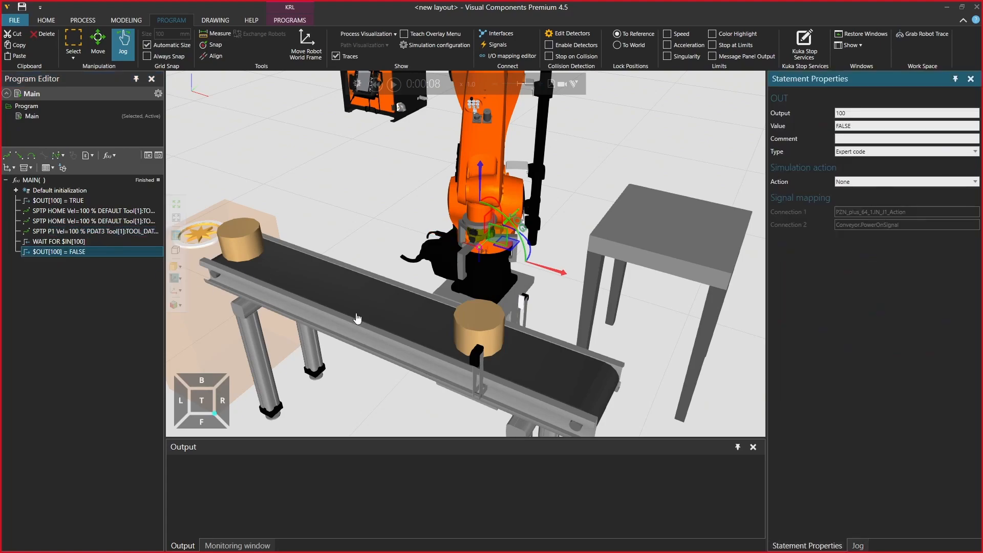
drag(479, 253, 478, 312)
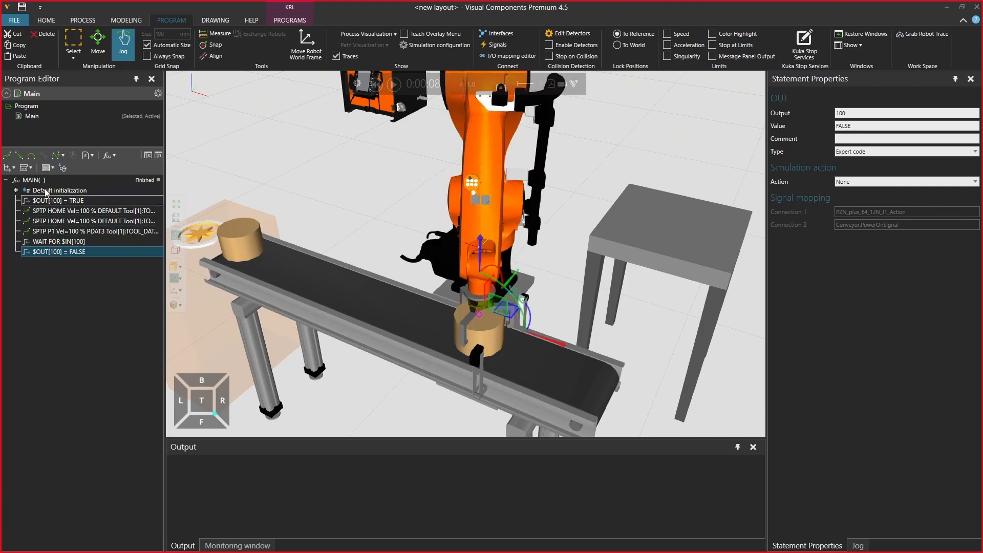
click(20, 158)
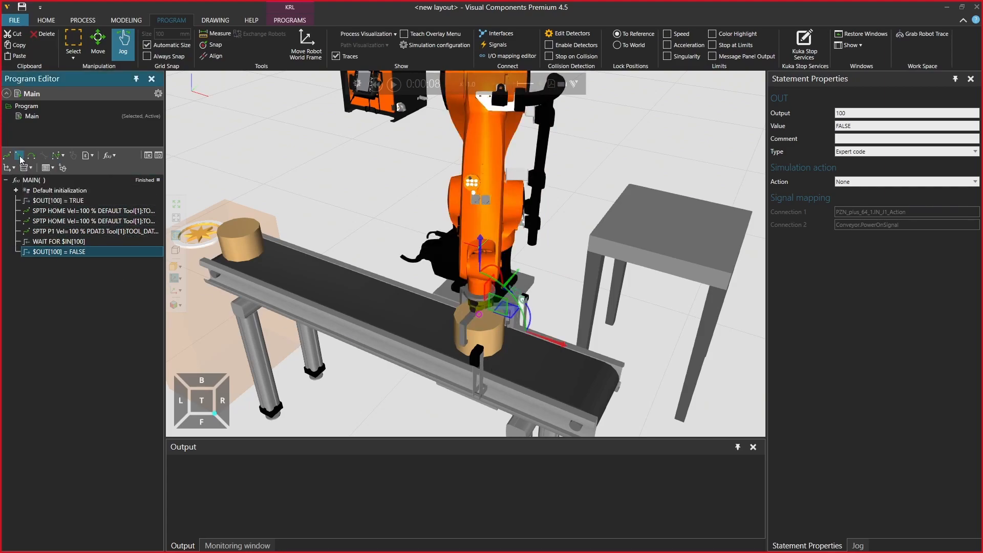
drag(481, 251, 488, 160)
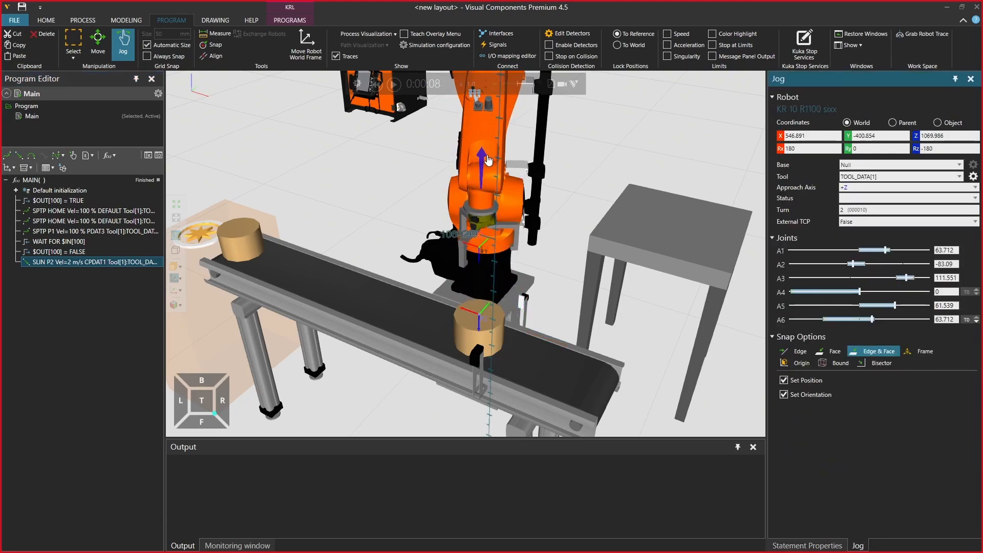
click(21, 158)
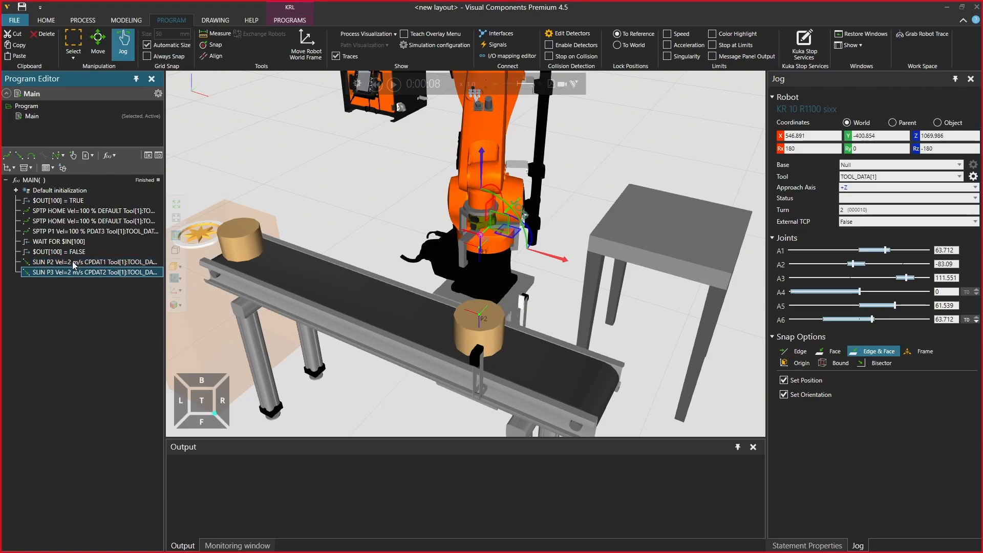
Add a Set output statement for output 1 TRUE after the P2 motion and show its Grasp/Release properties
click(75, 263)
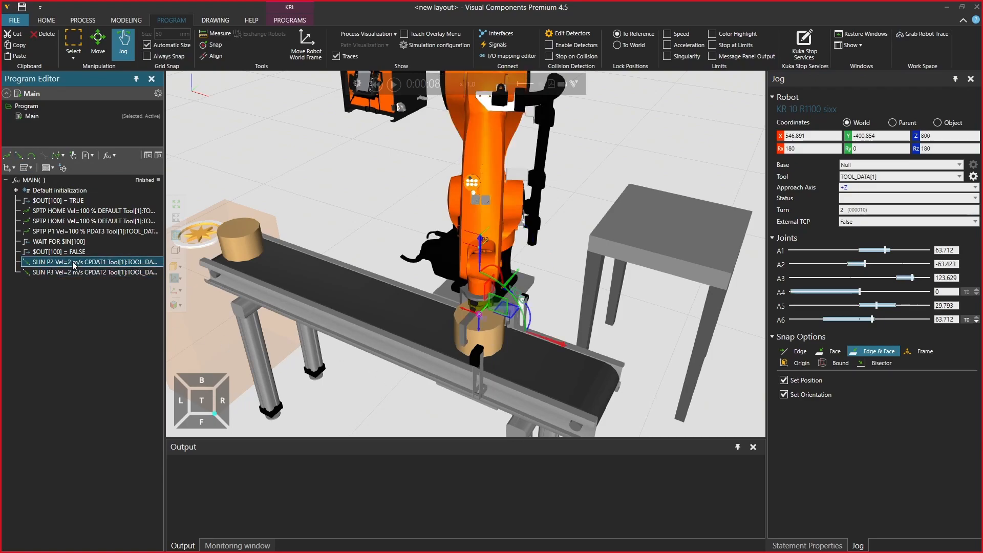
click(13, 170)
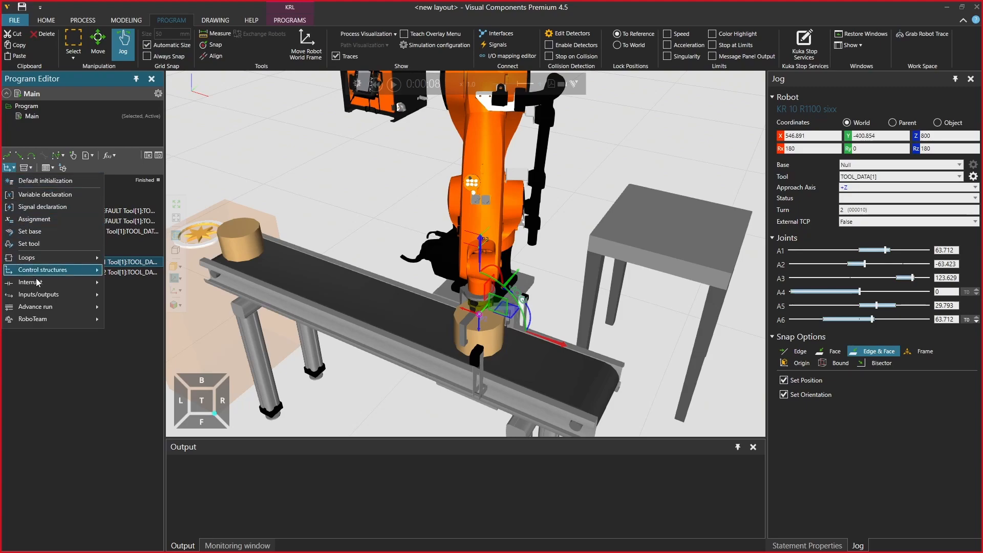
mouse_move(56, 296)
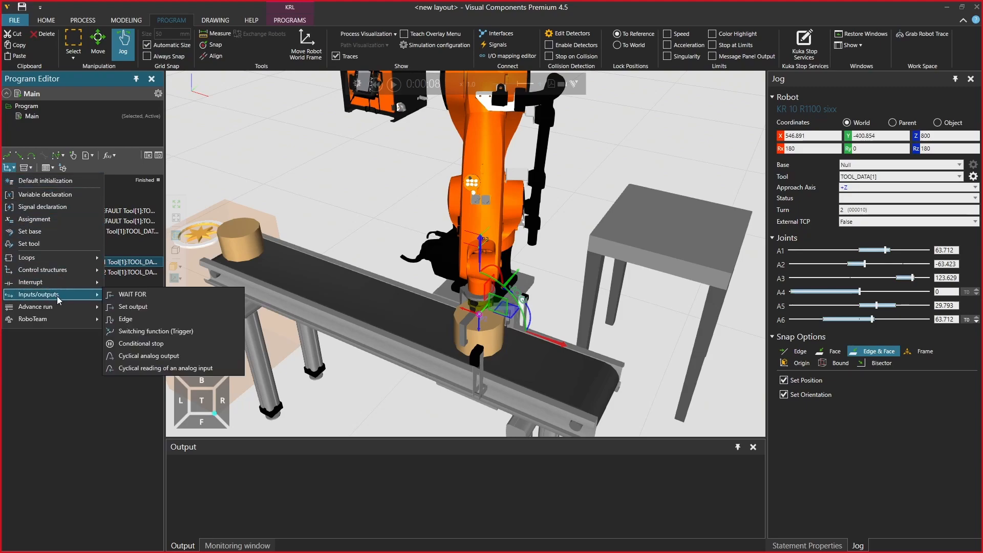
click(147, 309)
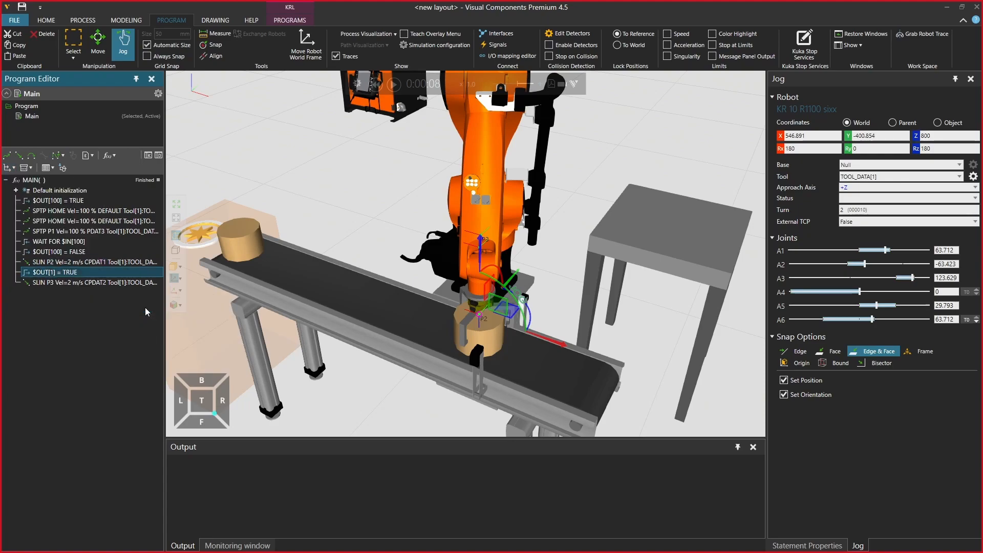
click(824, 545)
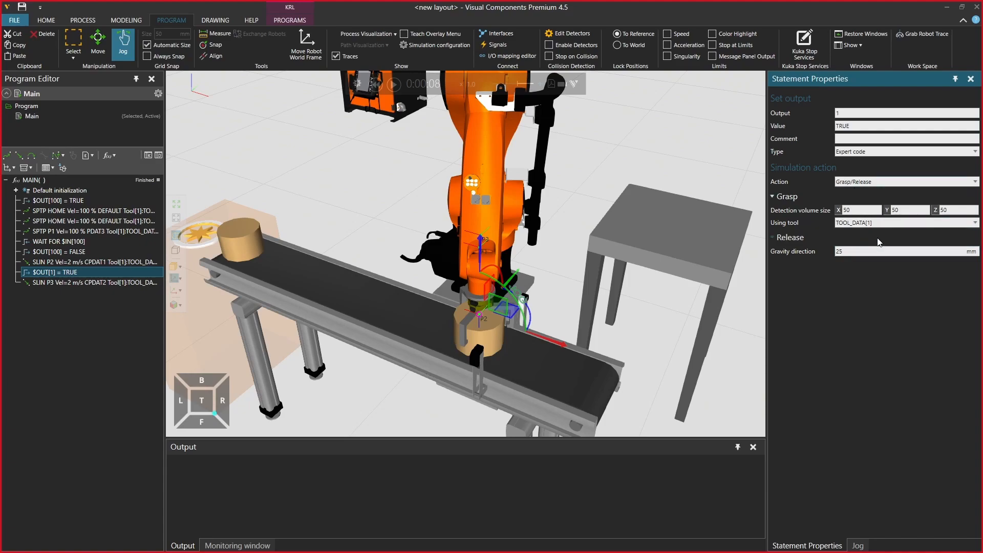
Reset the simulation, run it until the gripper has lifted the cylinder to P3, and pause it
click(375, 84)
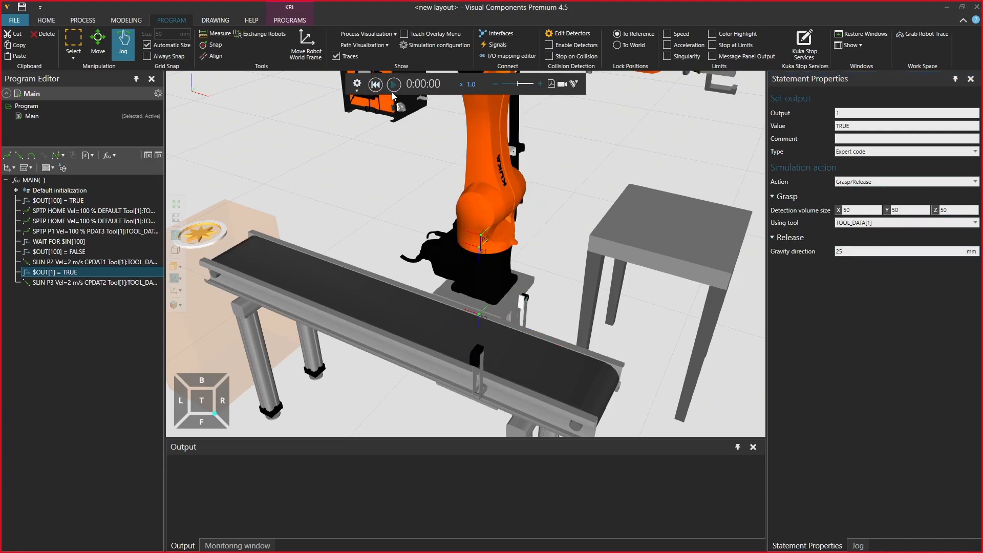
click(396, 87)
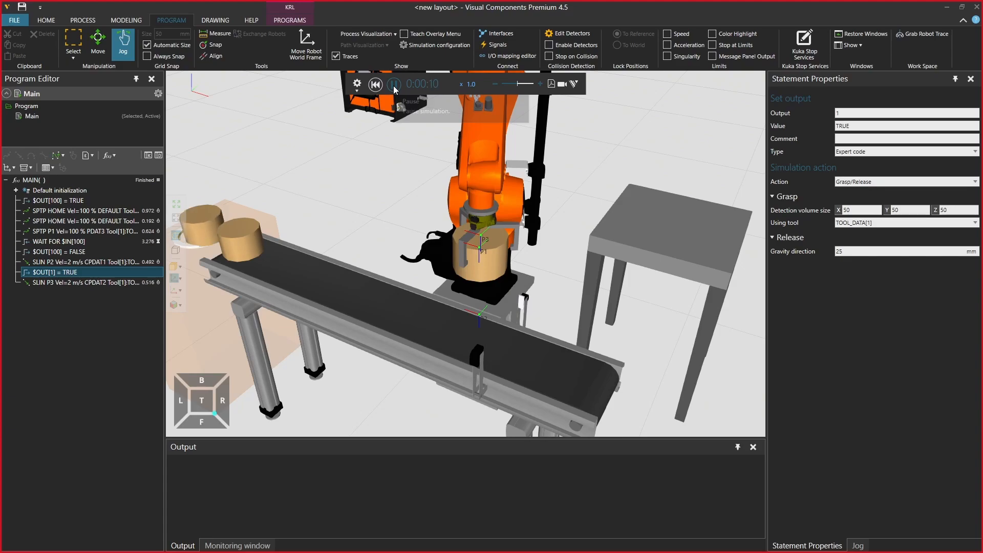
click(393, 87)
Align the gripped cylinder onto the tabletop, about X 877, Y 444, Z 850, and add a linear motion after P3
click(66, 284)
right_drag(571, 292, 507, 292)
drag(490, 241, 757, 220)
drag(723, 260, 732, 295)
right_drag(731, 310, 614, 316)
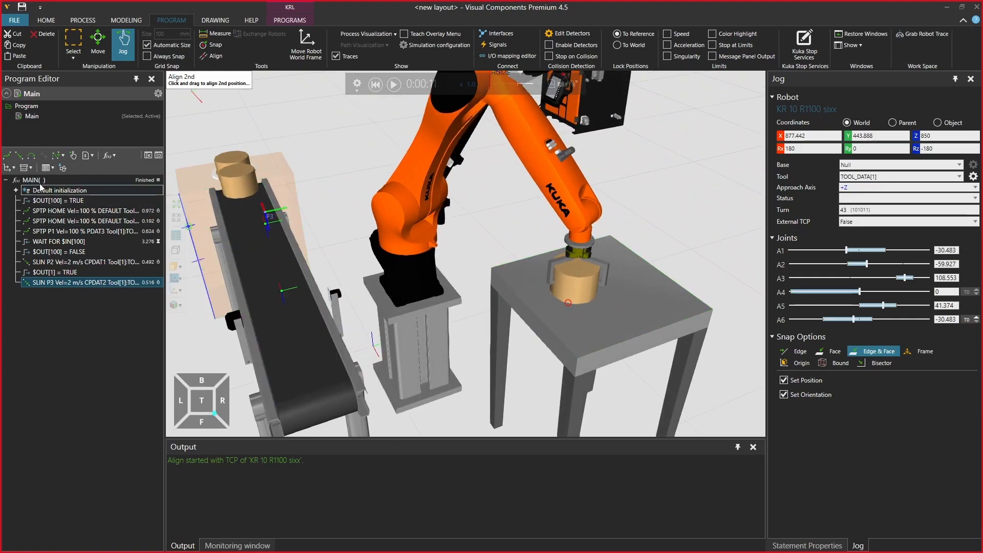
click(19, 159)
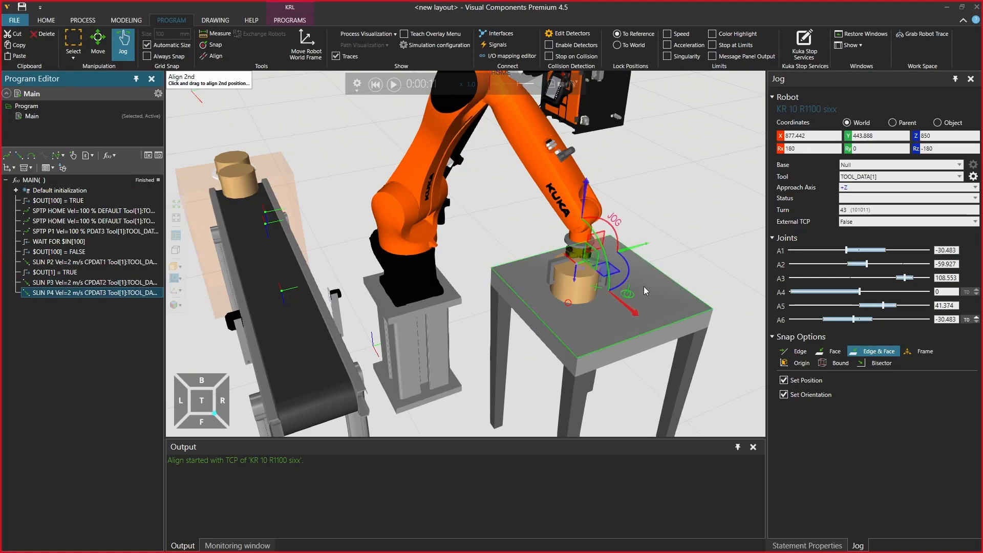
Raise the tool to about Z 1139 above the table, add a PTP and a linear motion there, and move the PTP before P4
click(587, 197)
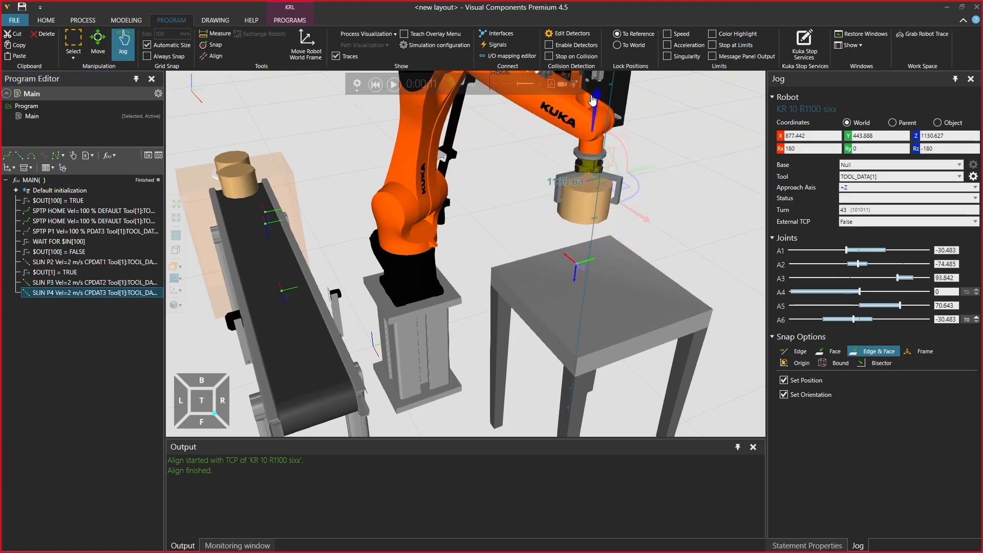
click(8, 156)
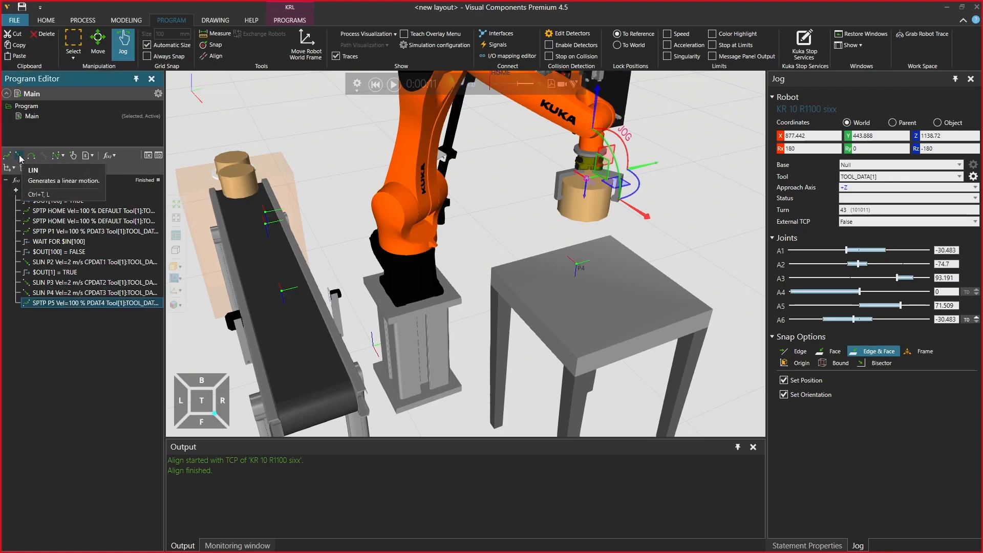
click(20, 156)
drag(83, 303, 90, 295)
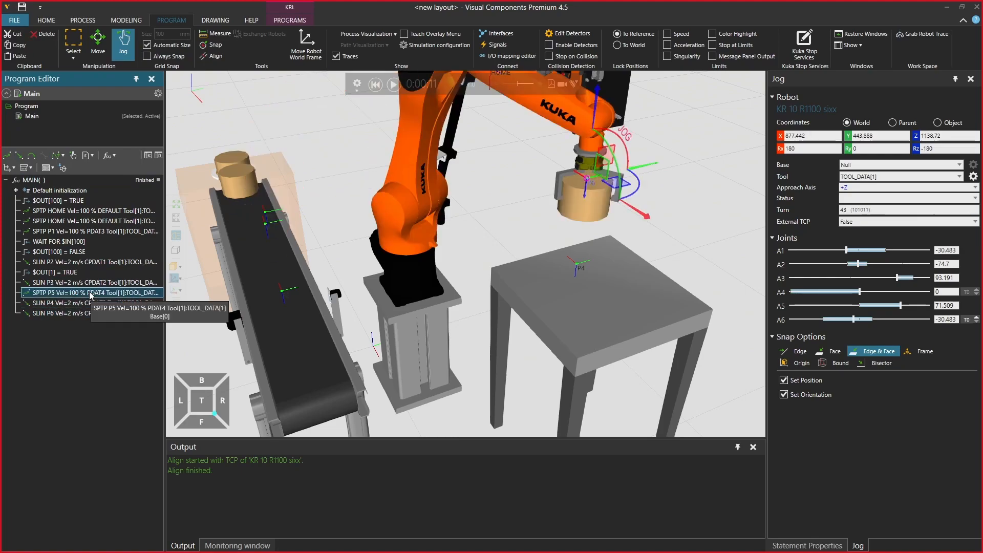
Check the robot positions of the motions from P2 to P6 and add a Set output statement after the P4 placing motion
click(85, 265)
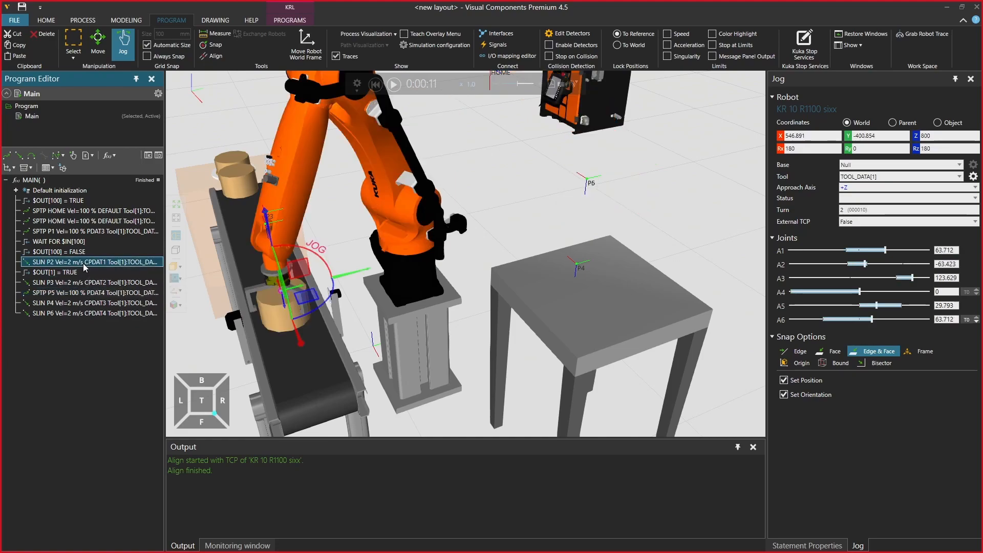
click(83, 282)
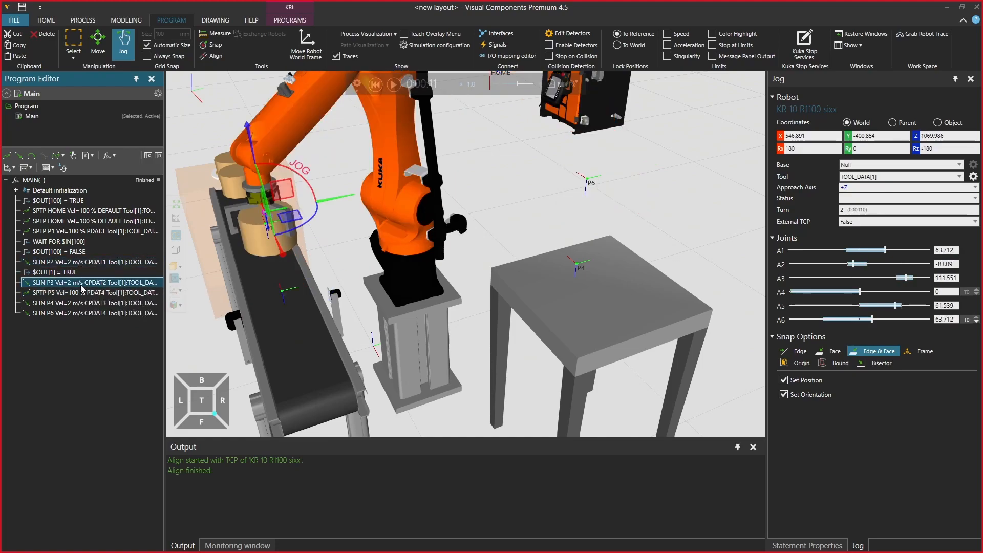
click(83, 293)
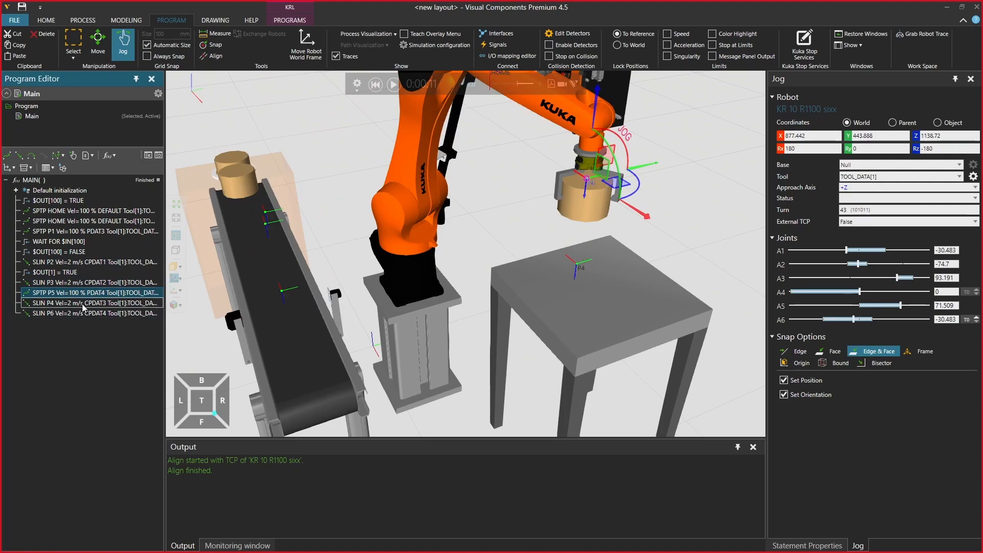
click(83, 314)
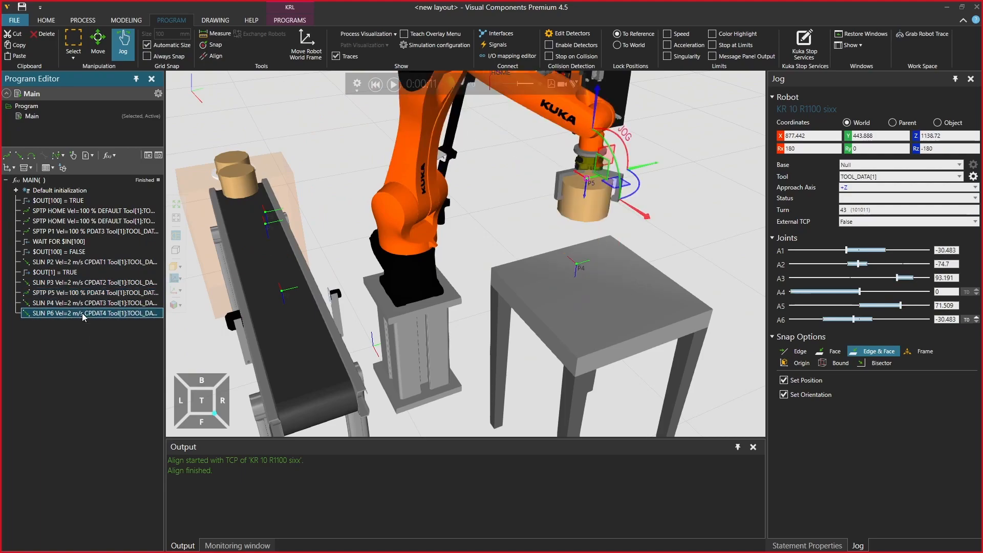
click(83, 303)
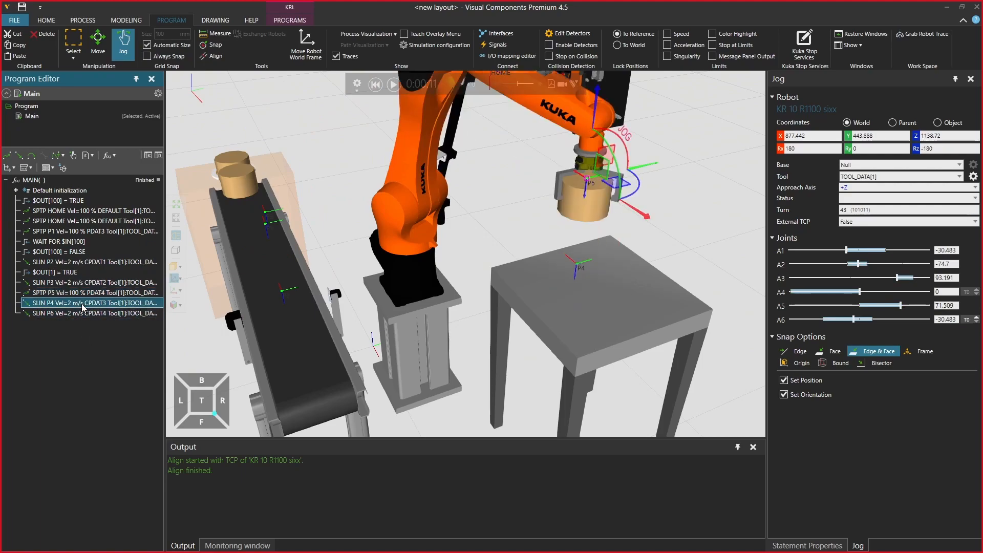
click(13, 168)
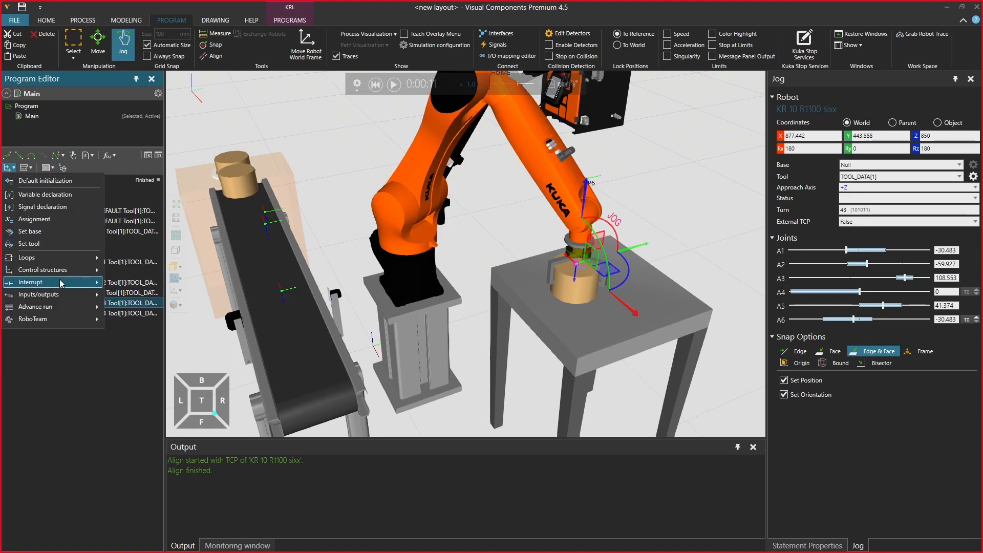
mouse_move(66, 295)
click(143, 295)
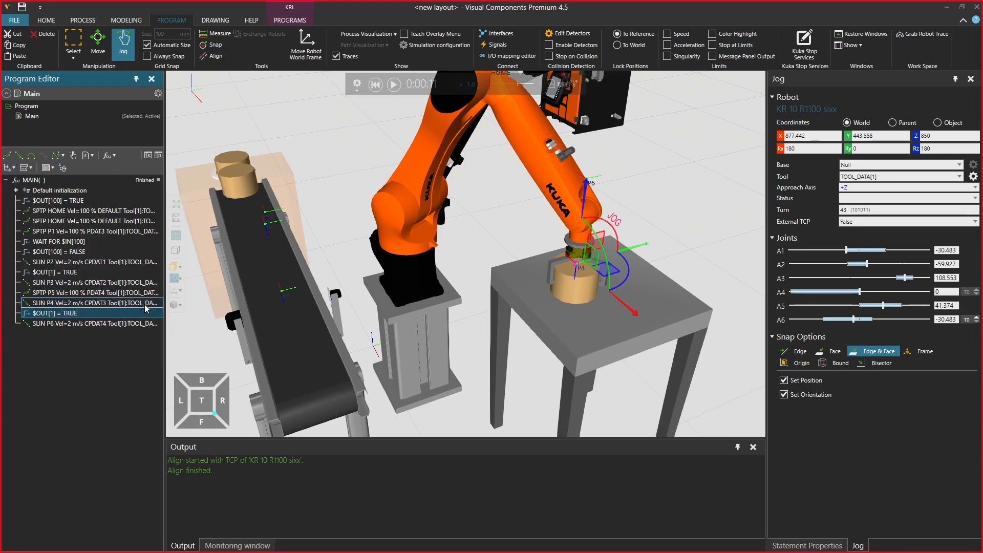
Set the value of the new output 1 statement after P4 to FALSE and reset the simulation
click(797, 547)
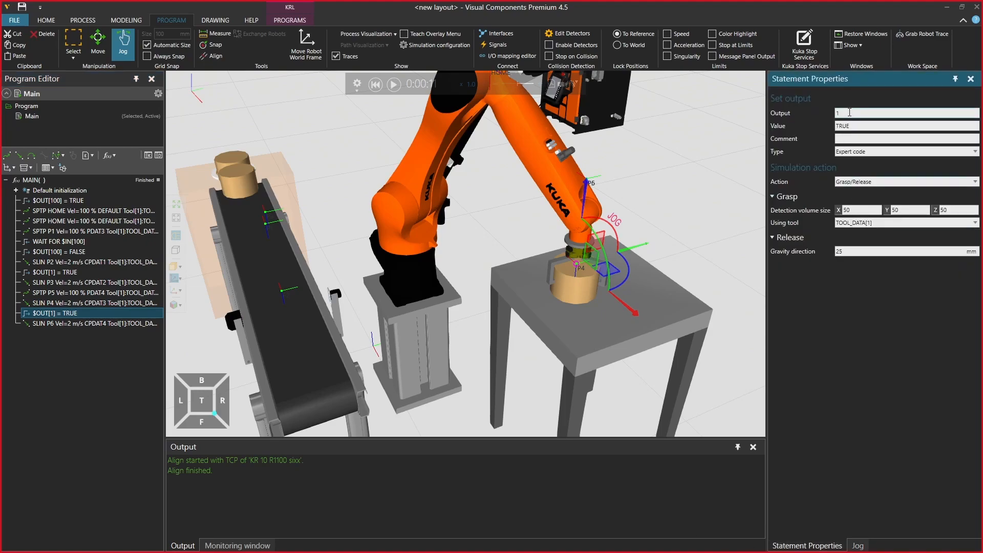
drag(854, 126, 763, 123)
text(FALSE)
key(Return)
click(865, 126)
click(376, 84)
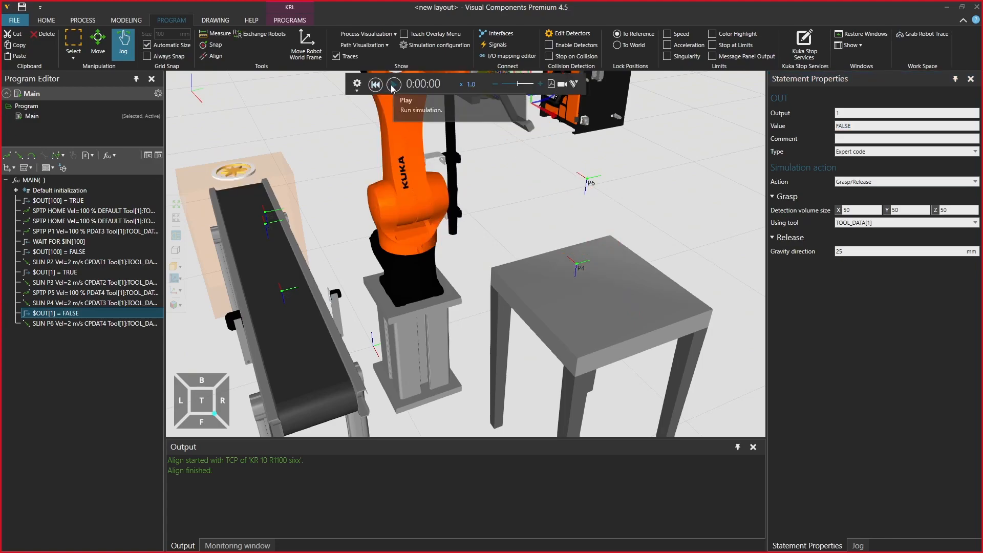
Simulate the complete pick-and-place program, view the result around the conveyor and table, and reset the simulation
click(393, 86)
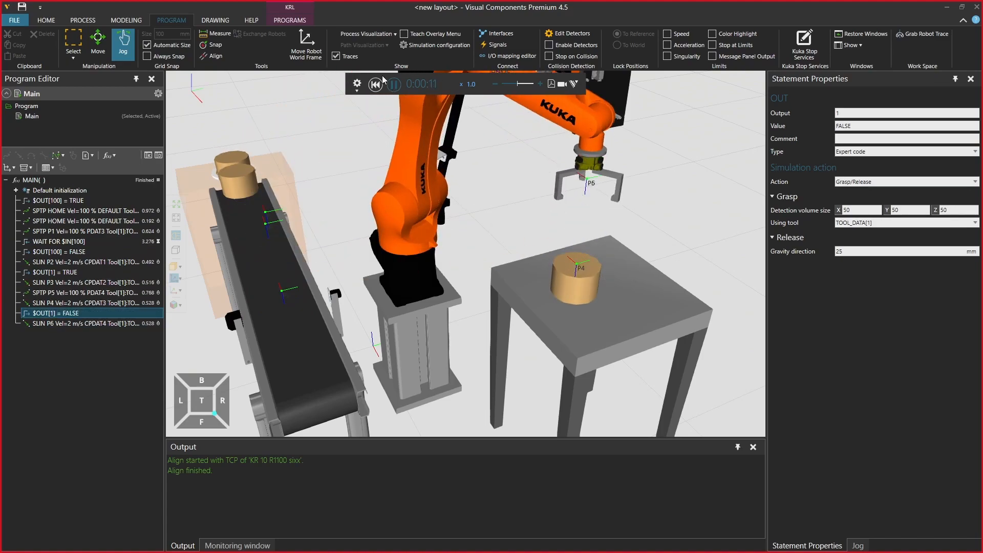
right_drag(472, 295, 365, 405)
scroll(493, 298, down, 3)
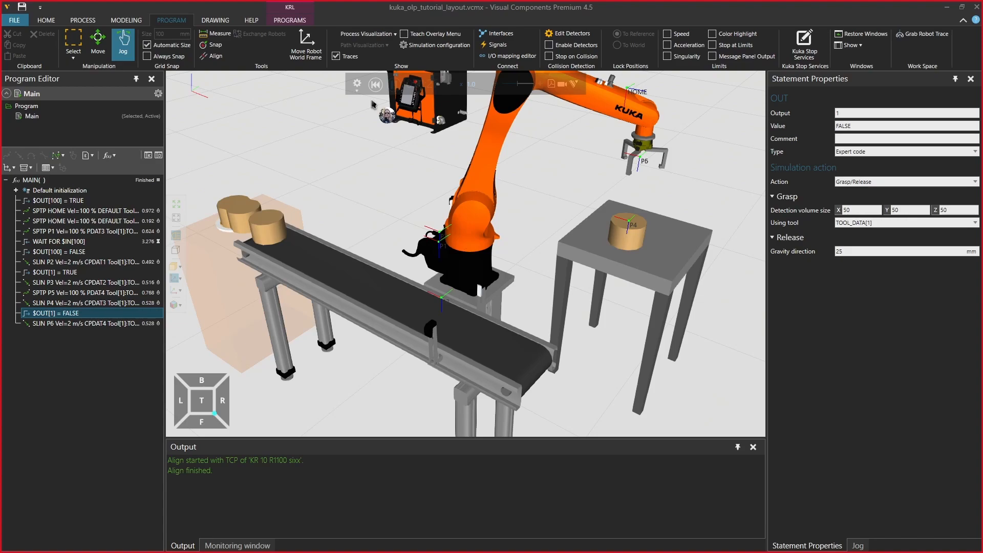
click(372, 86)
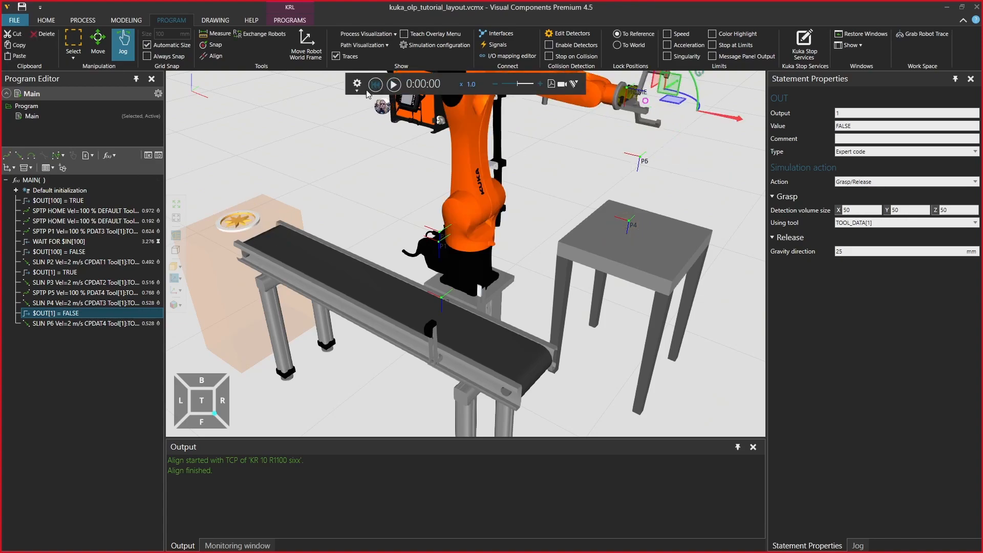
Add a submit program to the robot's Program folder and name it ConveyorControl
right_click(31, 109)
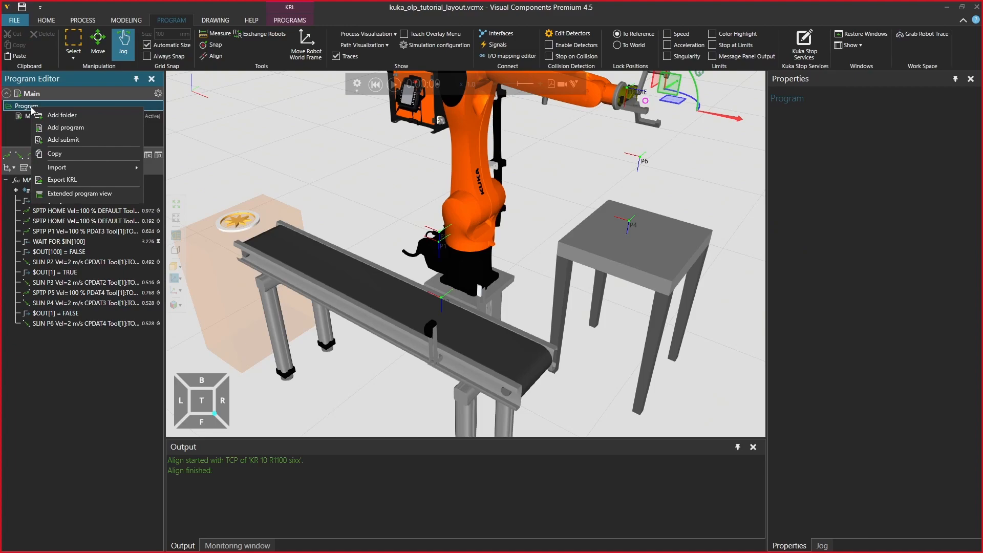
click(60, 140)
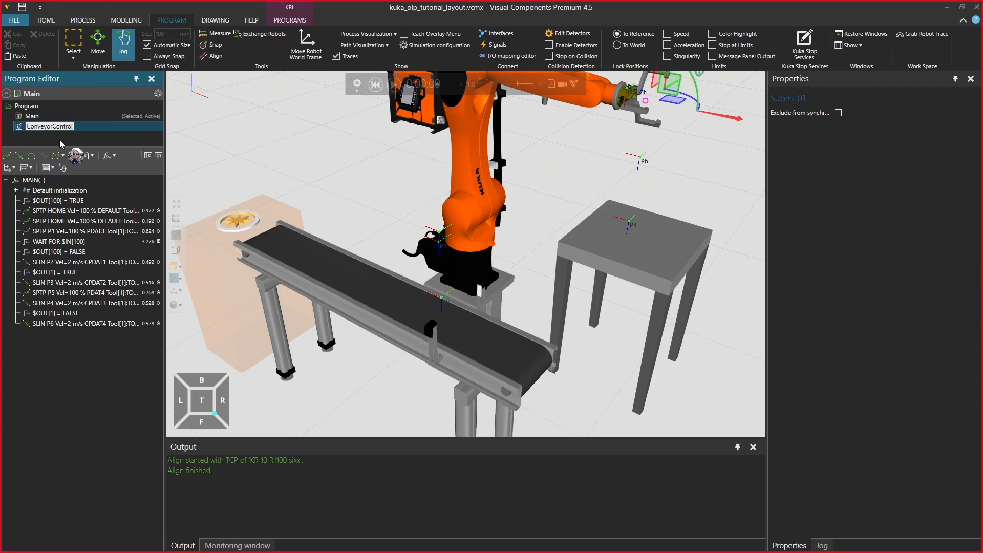
key(Return)
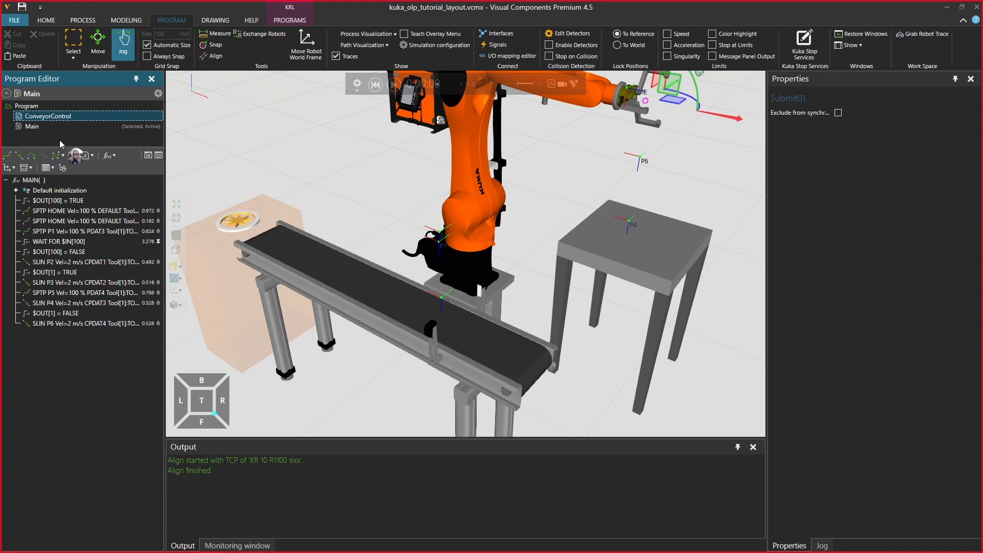
Assign ConveyorControl as Submit 2 in the robot's simulation configuration
click(158, 93)
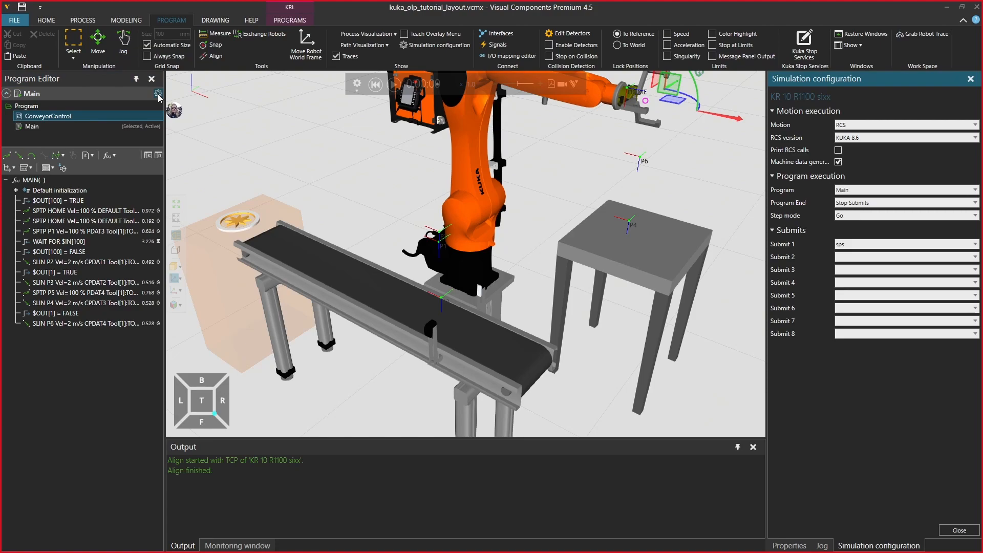
click(848, 257)
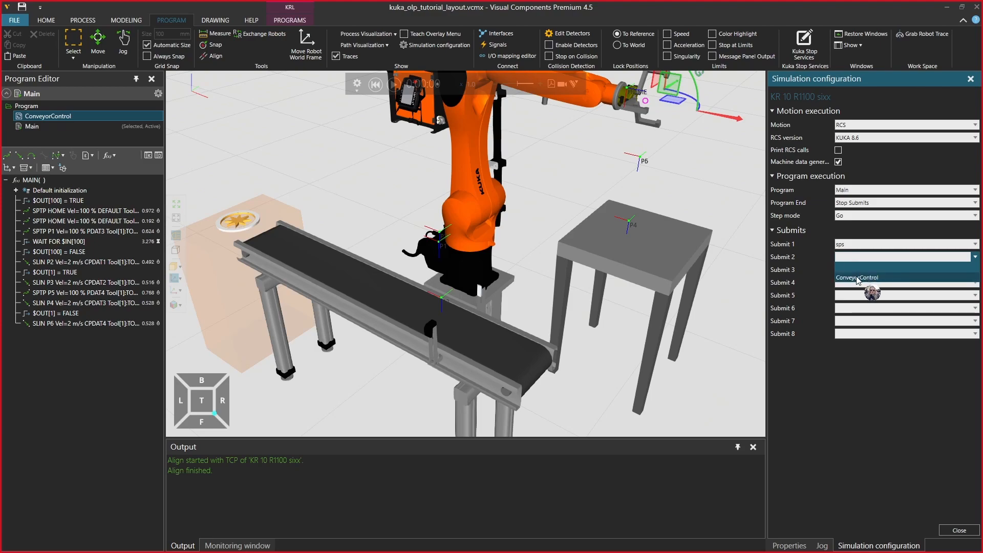
click(857, 278)
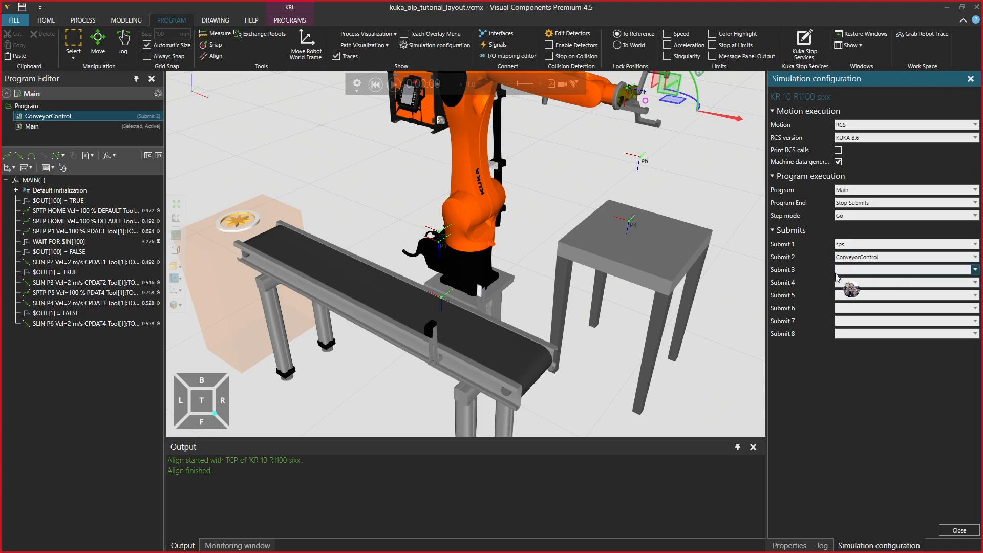
click(955, 530)
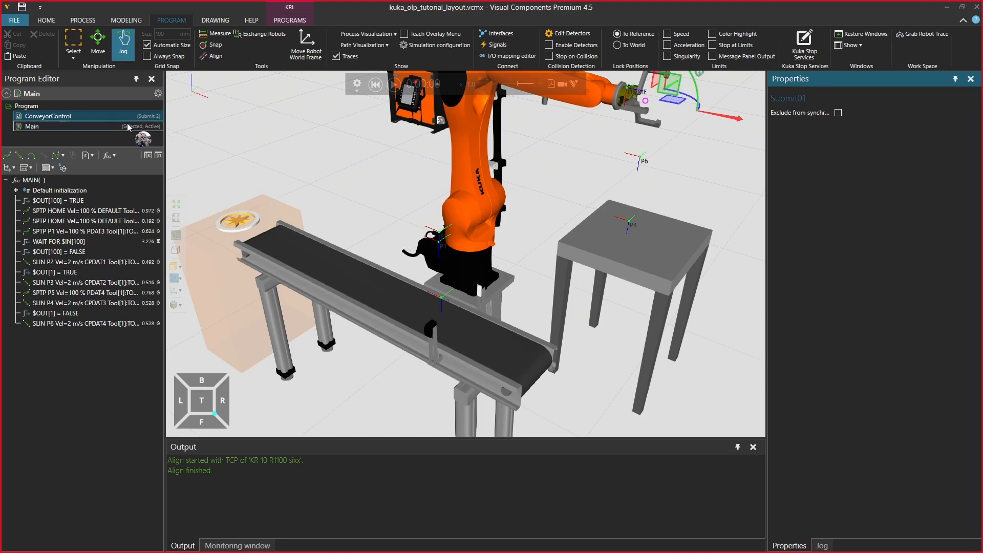
Show the ConveyorControl submit program and expand its LOOP down to the contents of the USER PLC fold
click(60, 116)
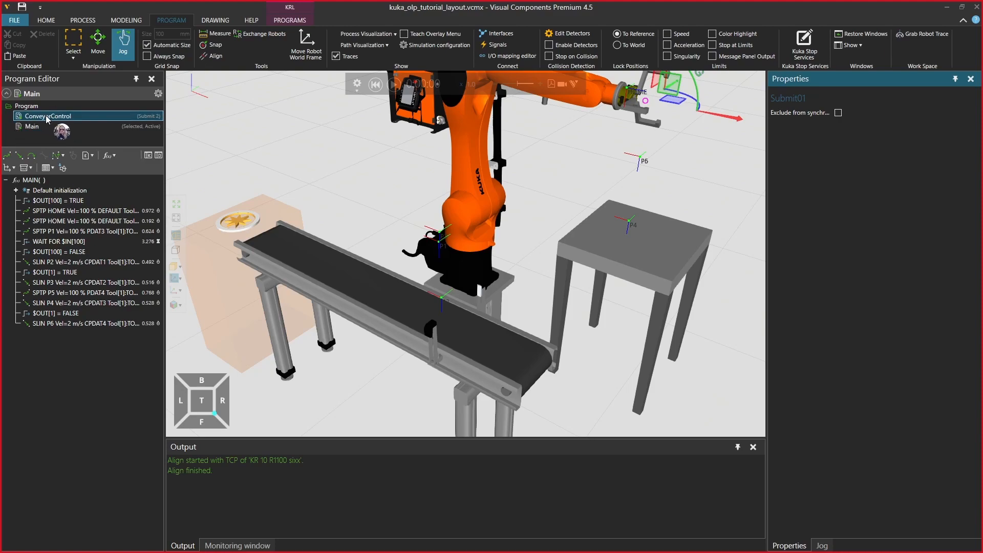
right_click(48, 117)
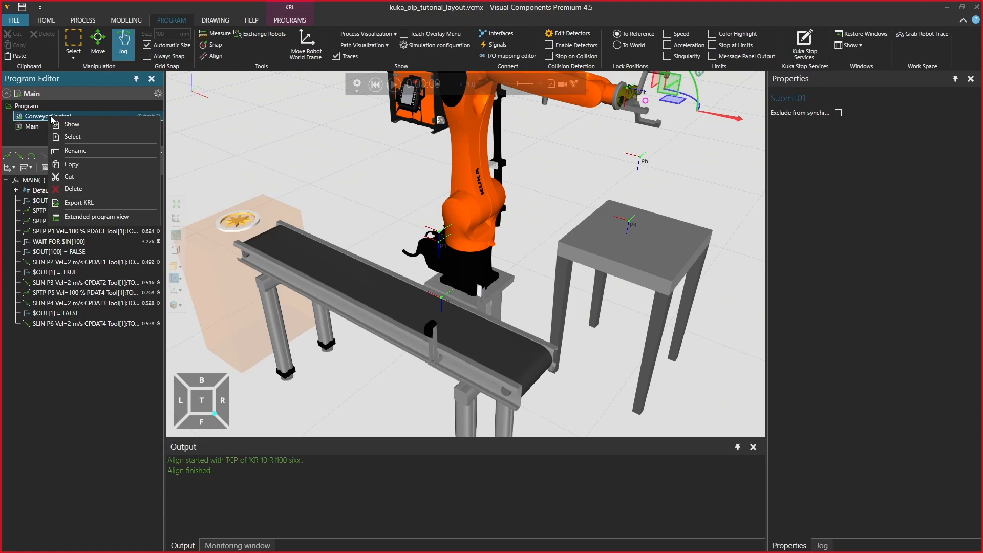
click(82, 125)
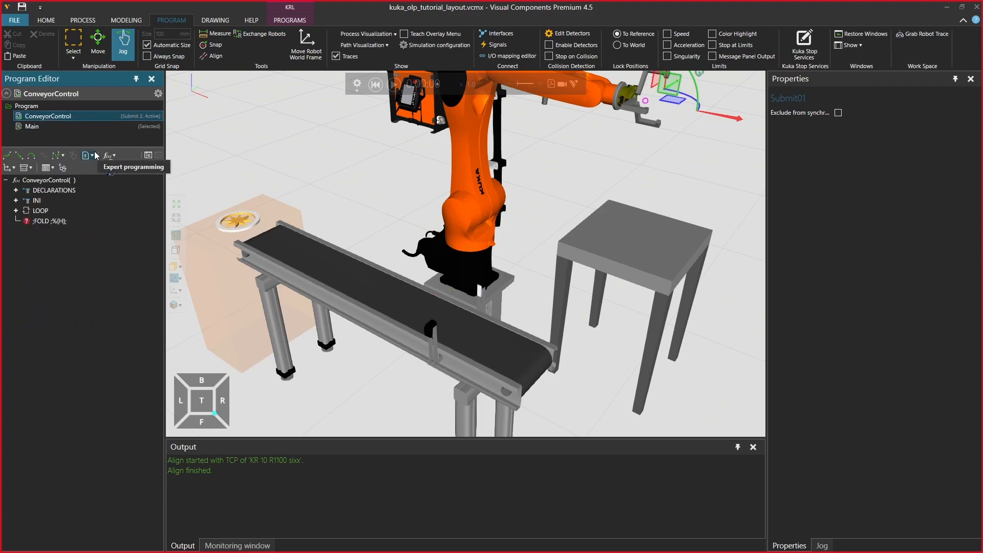
click(17, 212)
click(30, 229)
click(28, 222)
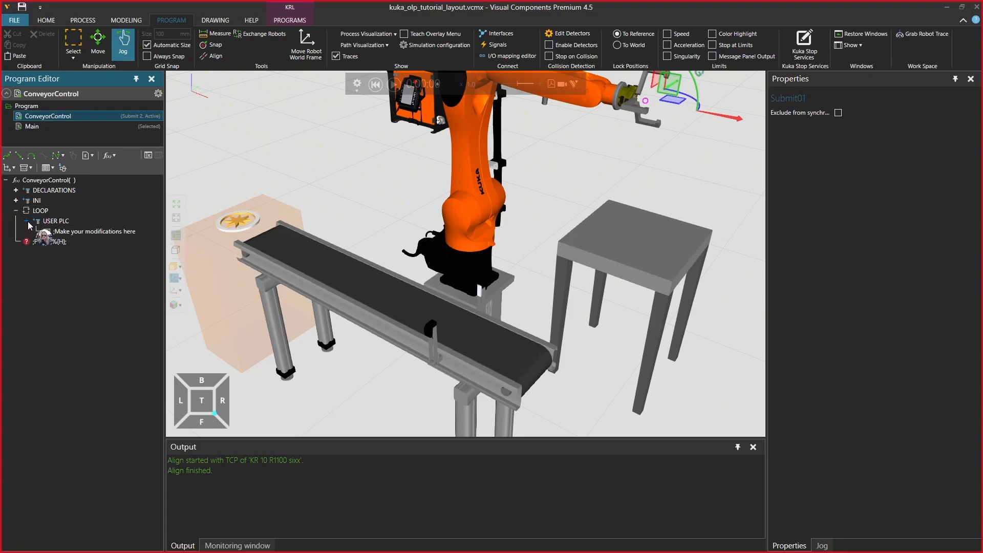
Add a Set output statement after the comment in the USER PLC fold and set its output to 100
click(71, 233)
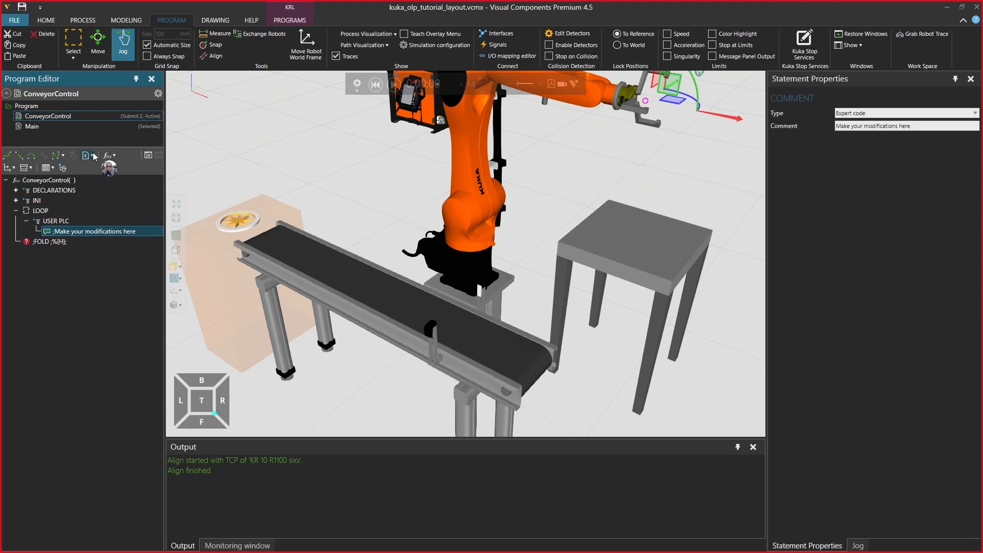
click(114, 156)
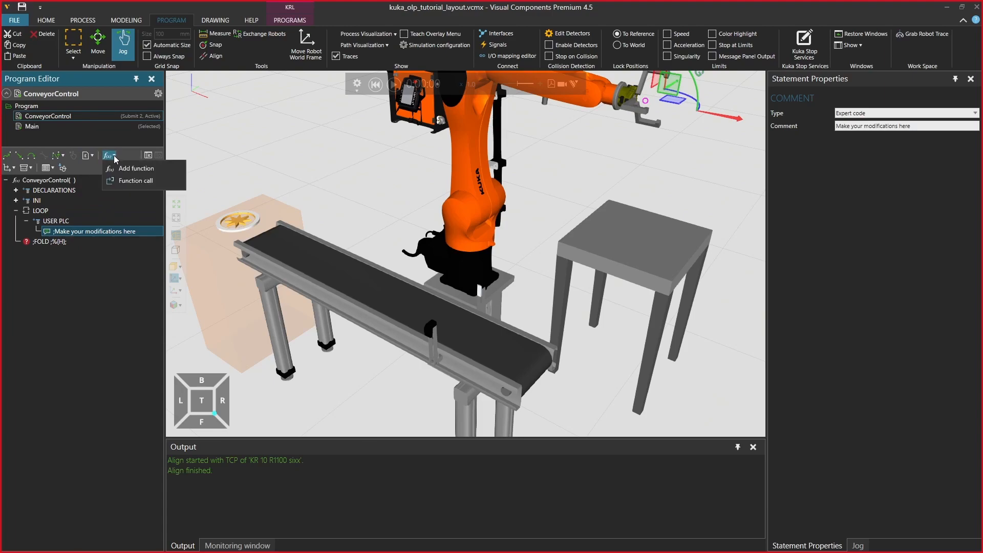
click(13, 169)
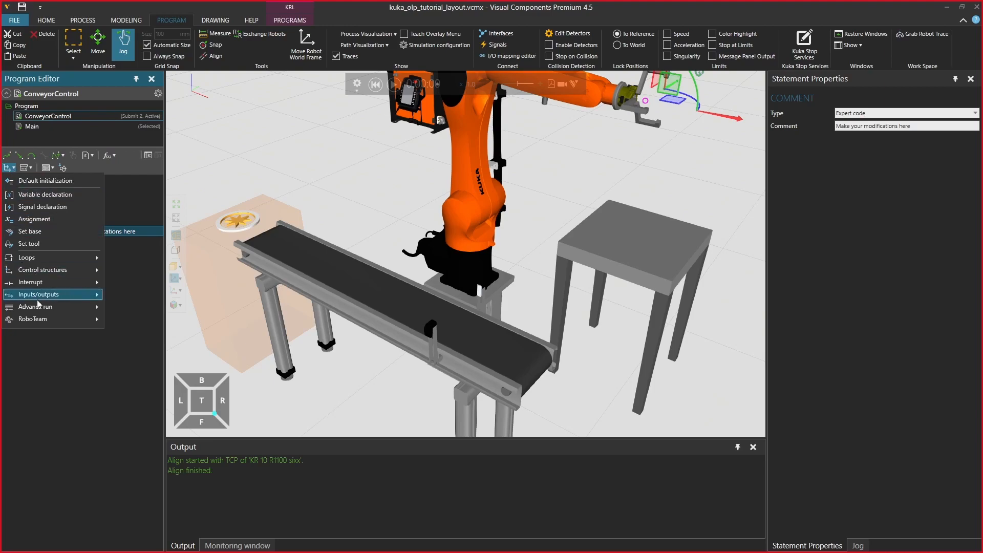
mouse_move(37, 295)
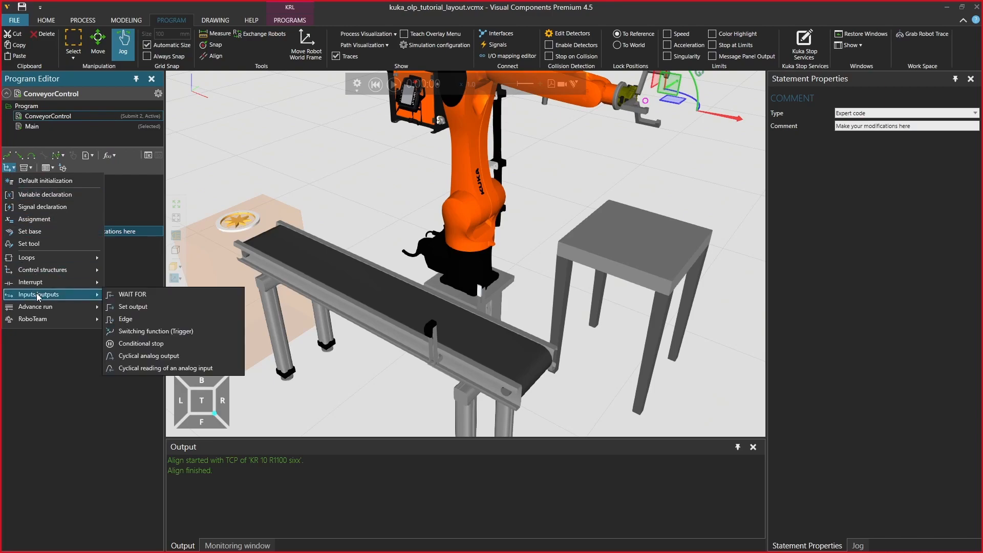
click(142, 306)
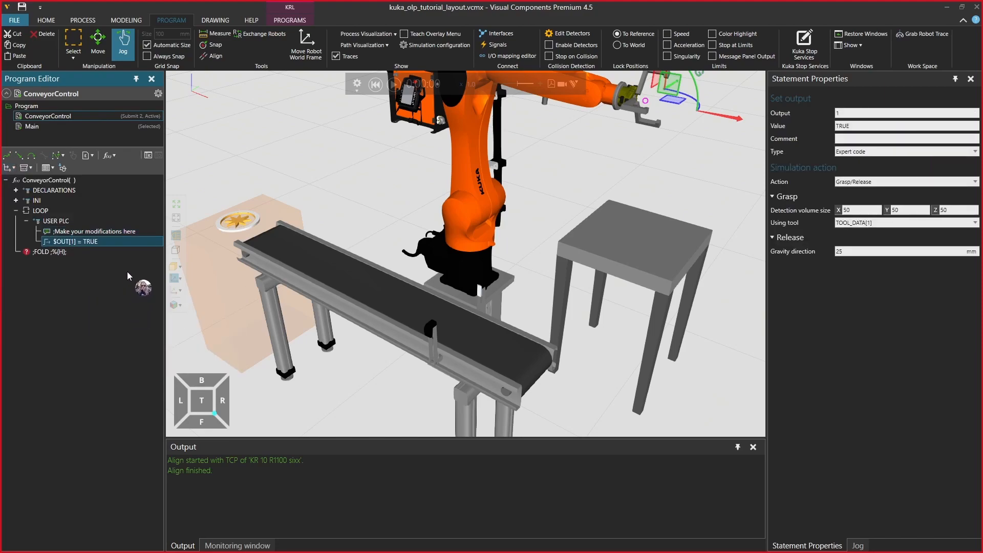
click(854, 113)
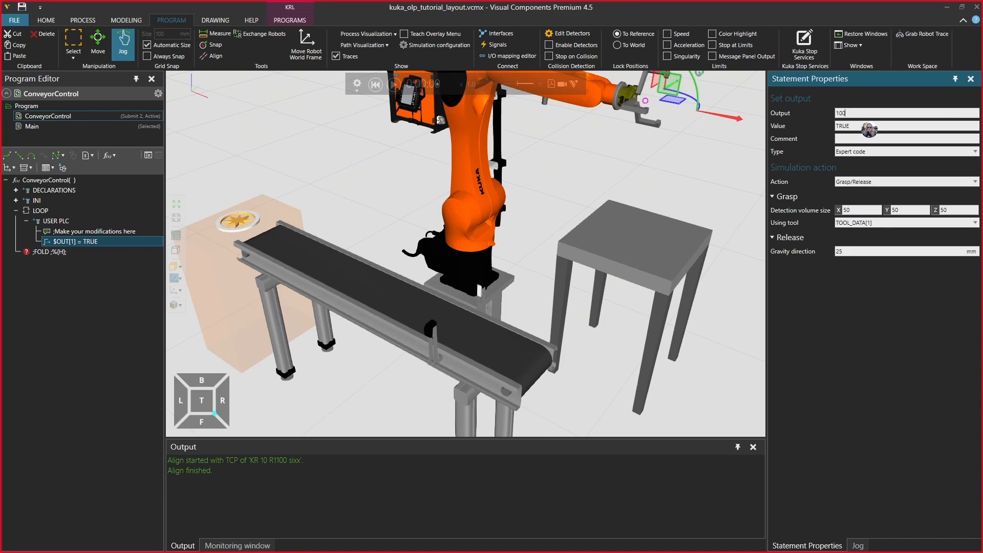
key(Return)
Set the value of the output 100 statement in ConveyorControl to NOT $IN[100]
click(858, 126)
double_click(858, 126)
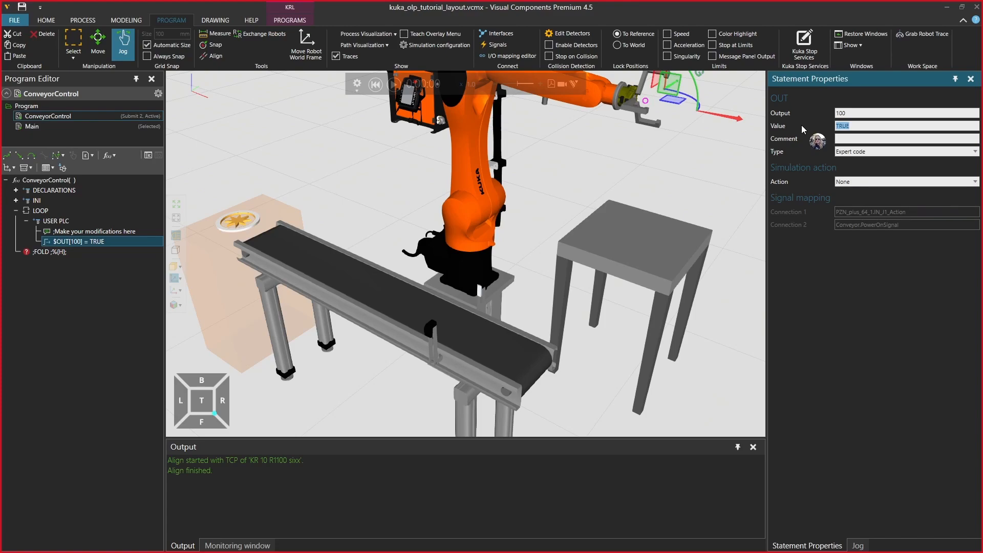
text(NOT)
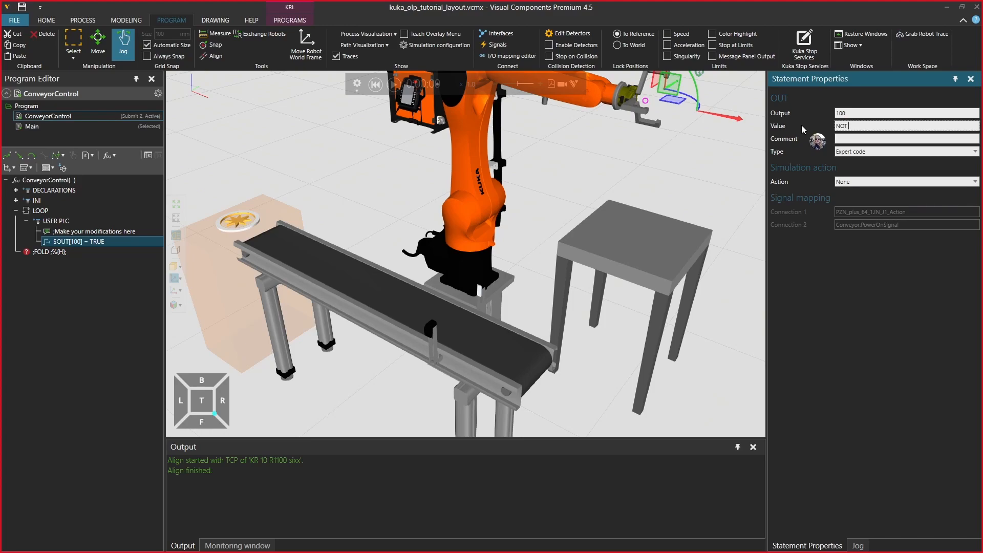
text($IN[)
text(100)
key(Return)
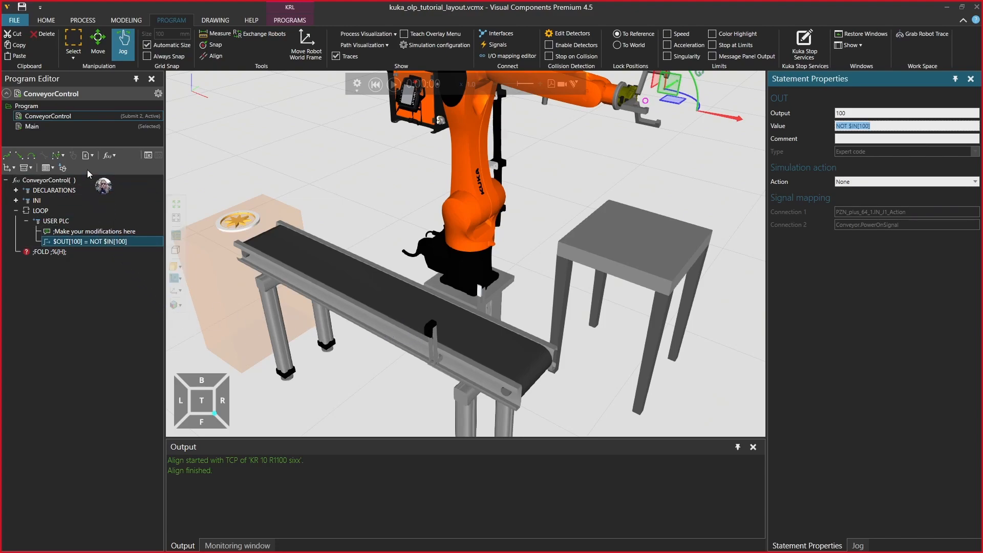
Add a WAIT SEC statement after the output statement in the USER PLC fold and set its time to 0.01 s
click(30, 167)
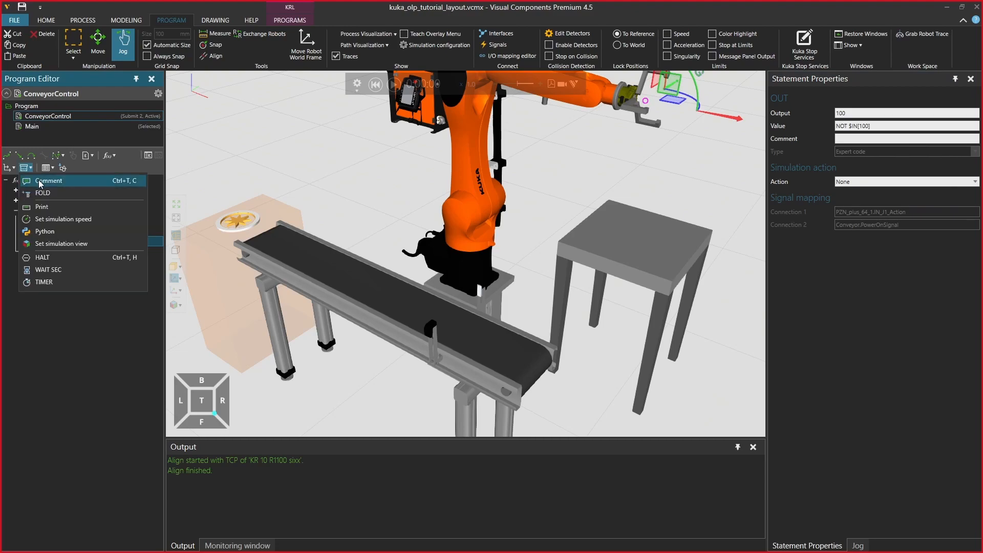
click(57, 268)
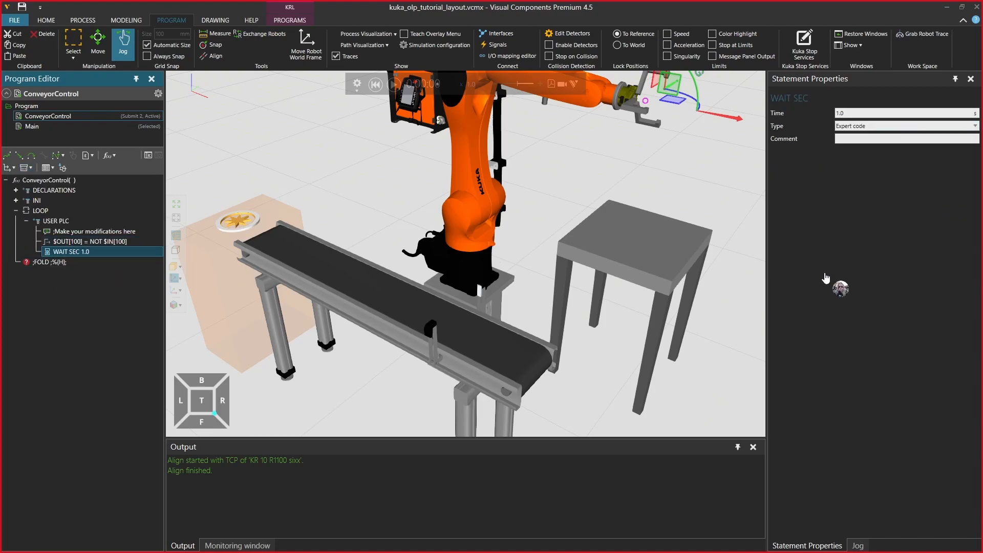
click(864, 114)
drag(866, 114, 836, 120)
text(0)
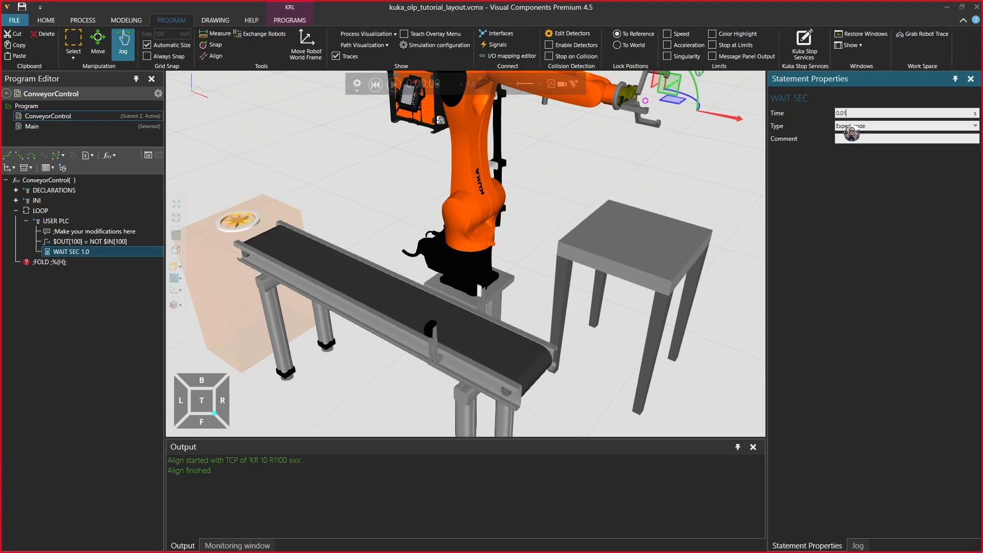
key(Return)
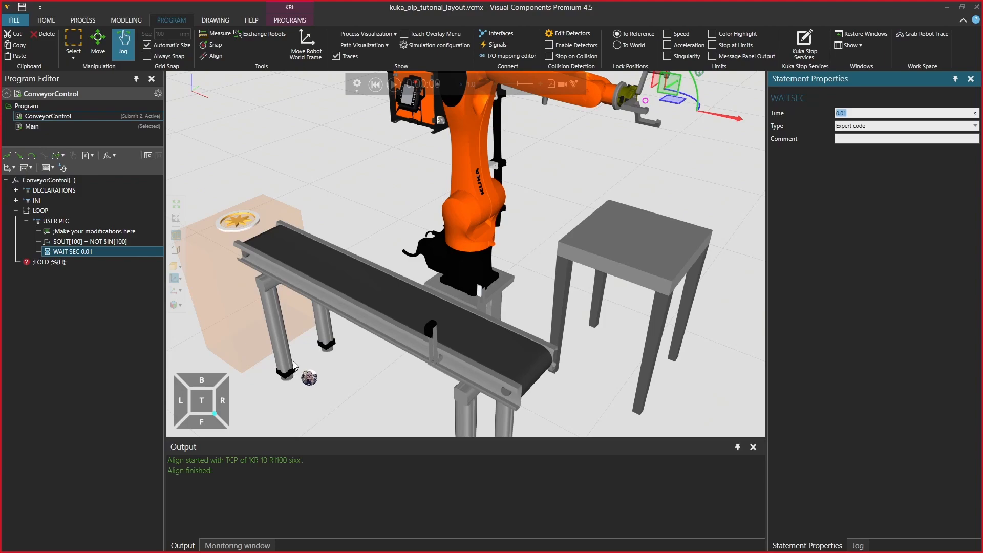
Show the Main program and delete both of its $OUT[100] statements, TRUE and FALSE
click(35, 125)
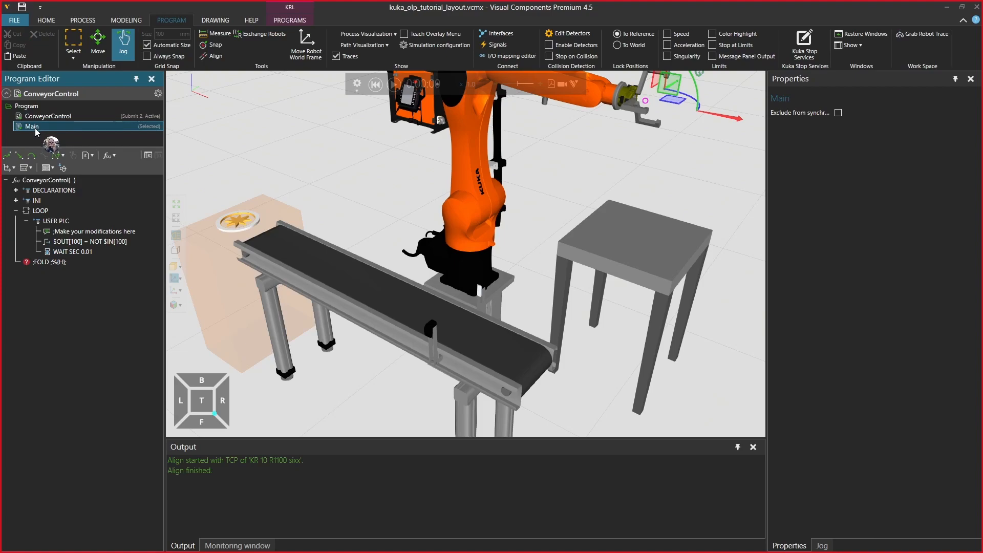
right_click(34, 127)
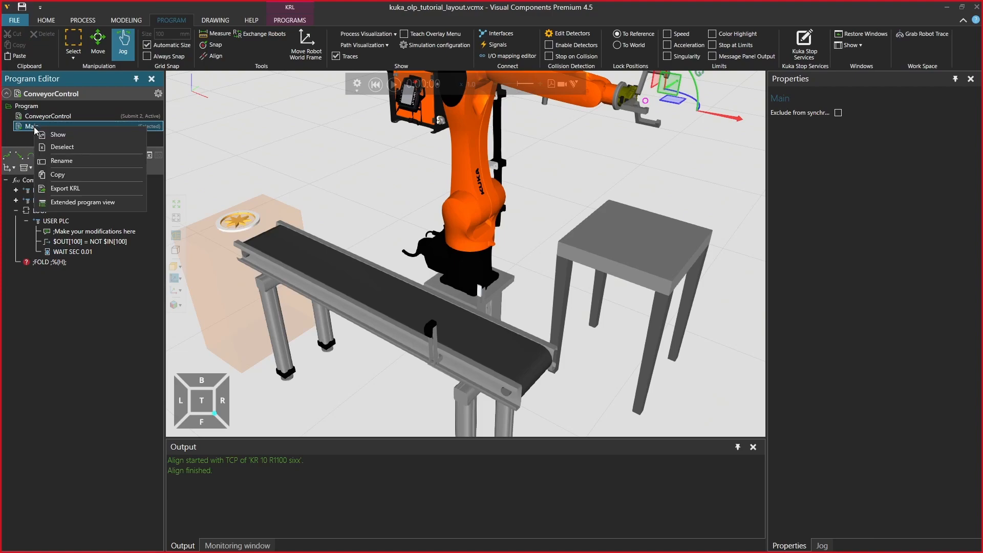
click(66, 136)
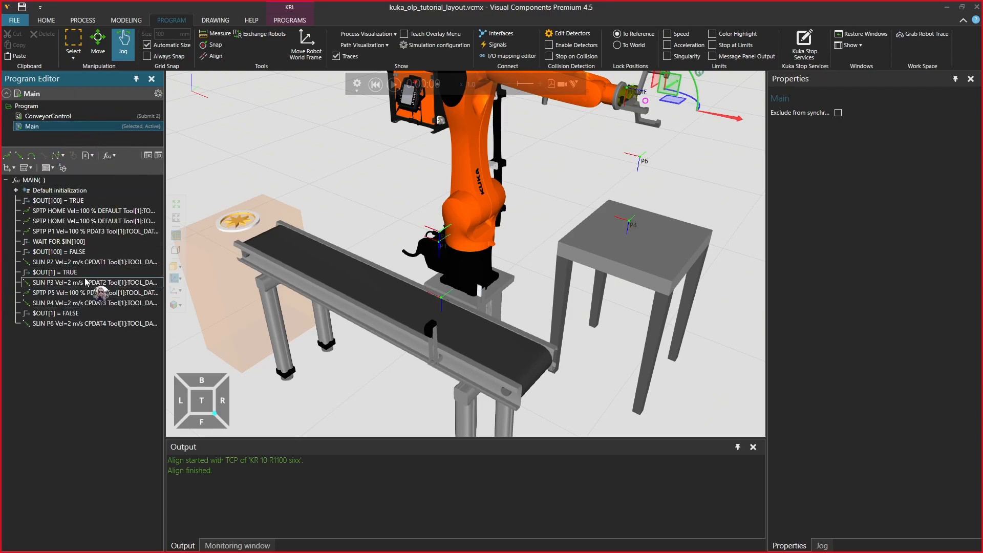
click(69, 200)
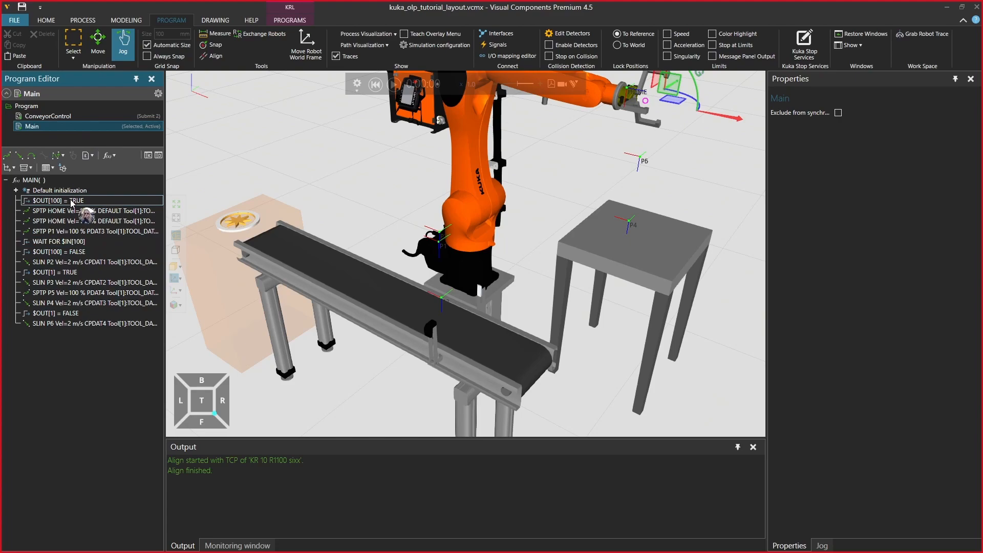
ctrl+click(78, 251)
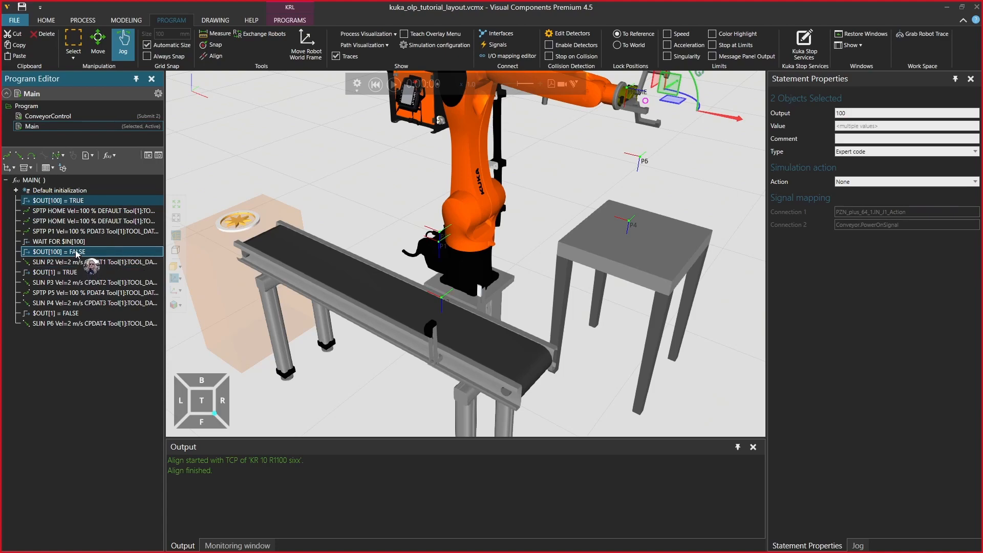
right_click(75, 251)
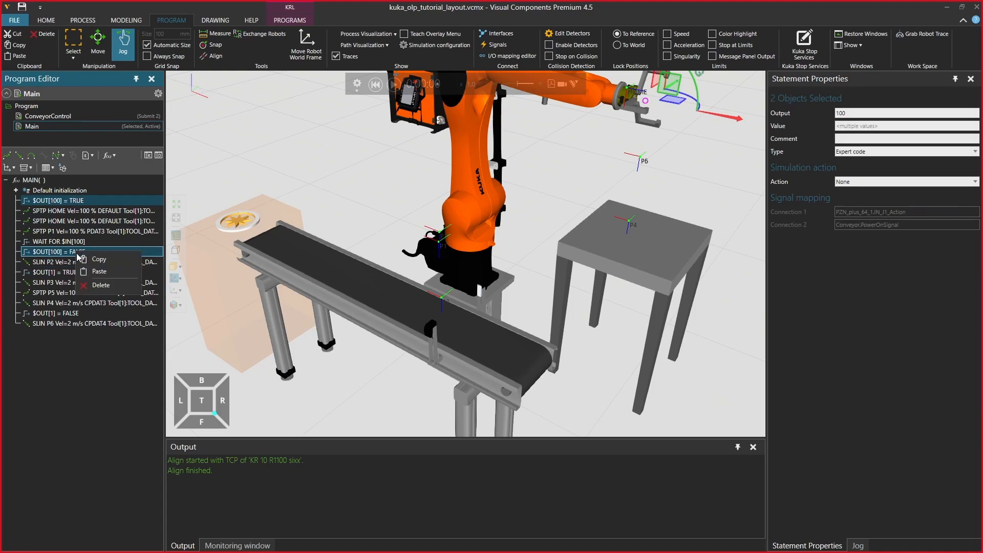
click(103, 284)
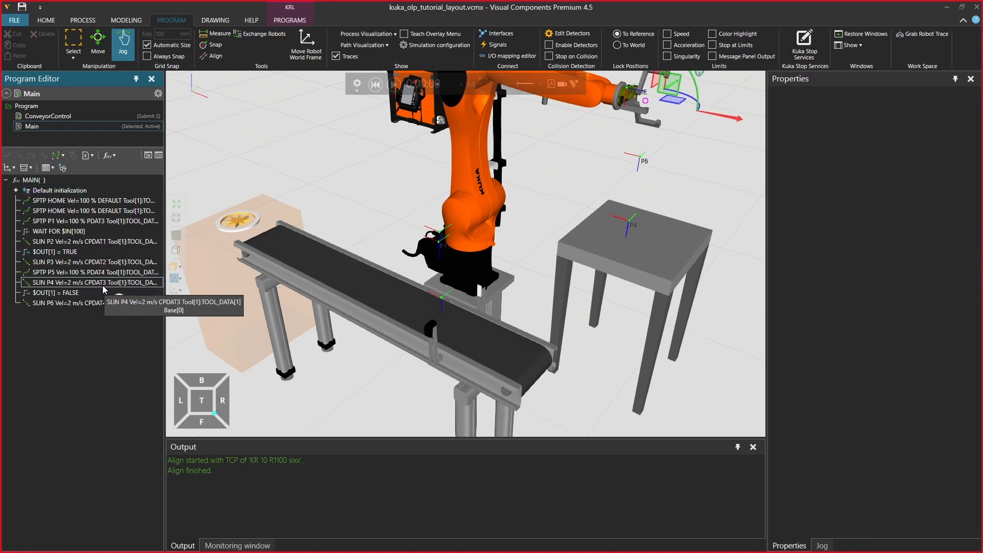
click(68, 232)
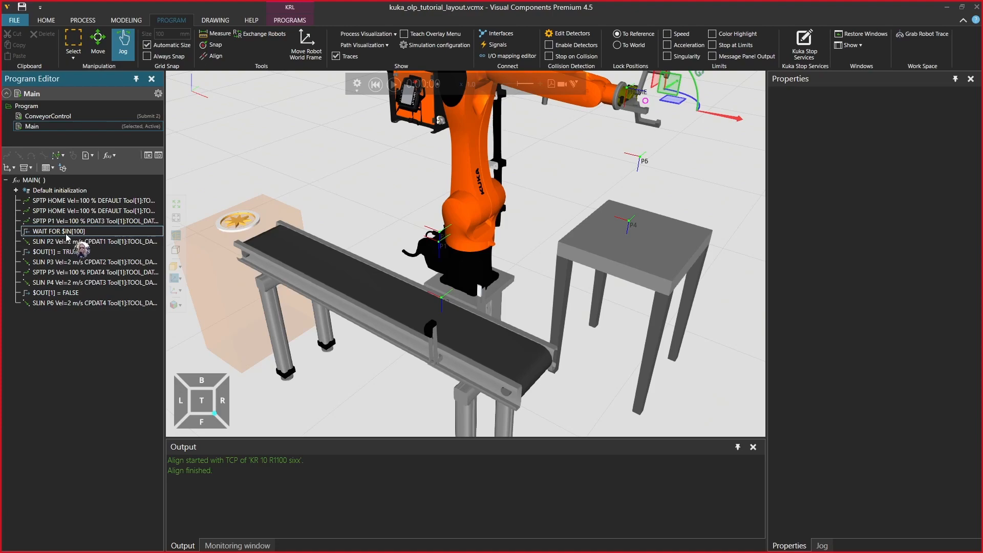
Run the simulation from the start to test the Main program together with ConveyorControl, and reset it
click(74, 302)
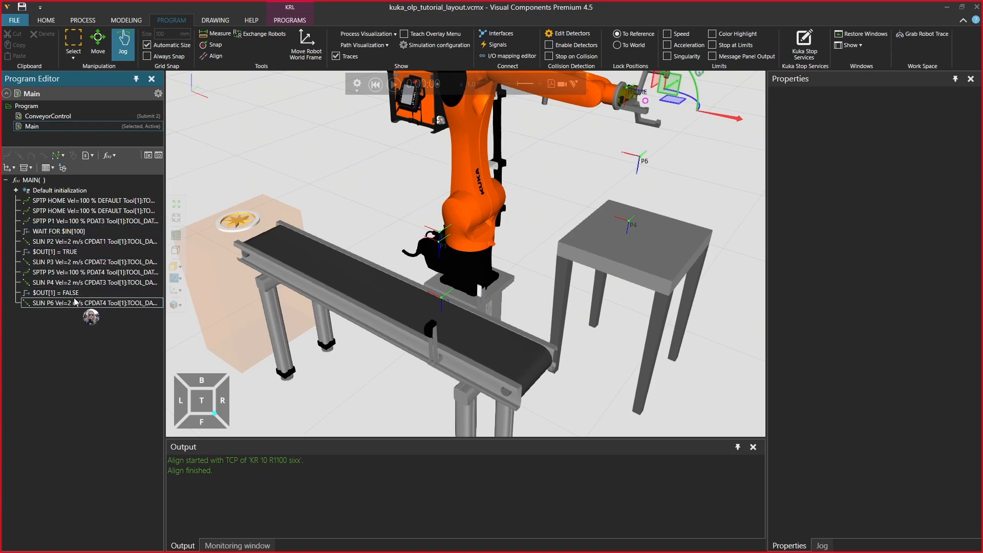
click(378, 86)
click(393, 84)
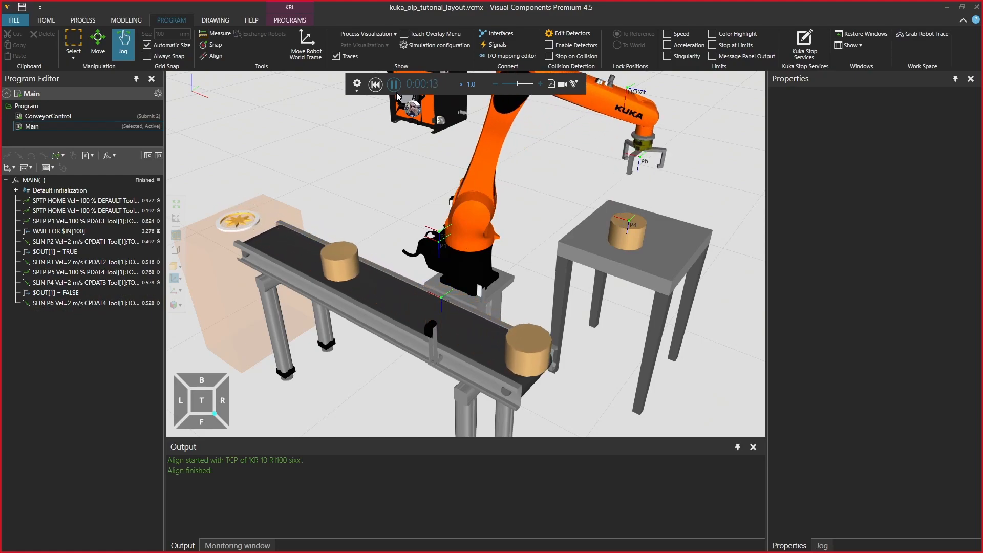
click(394, 85)
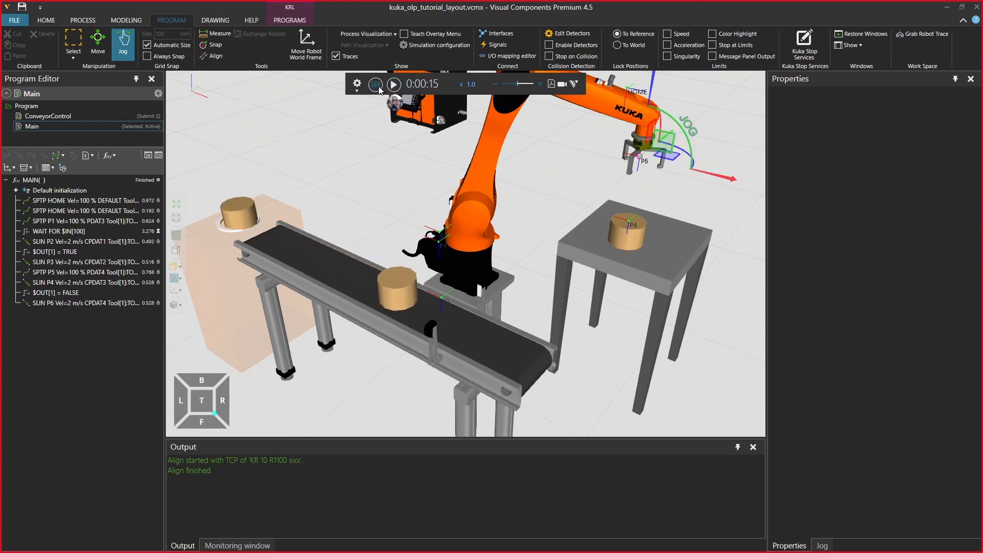
click(376, 85)
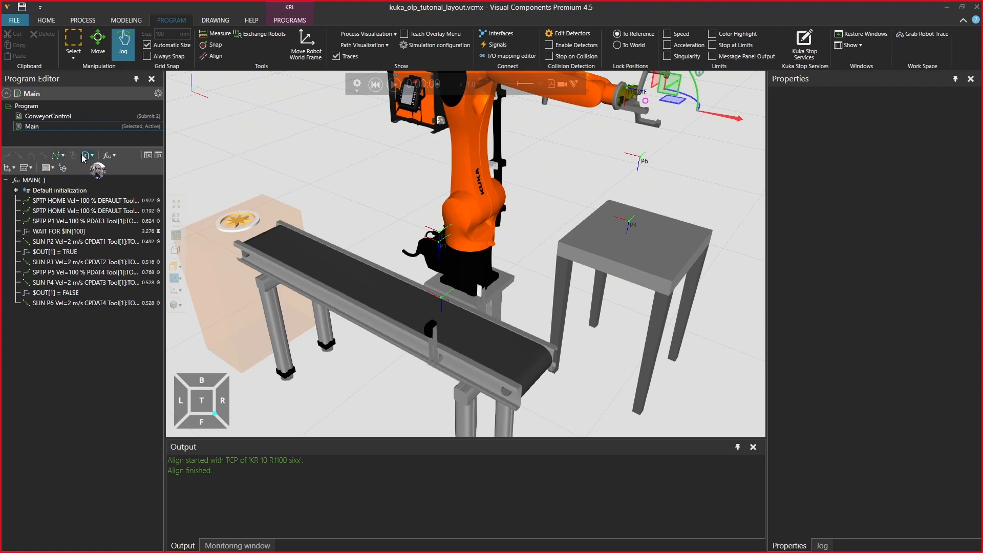
click(32, 168)
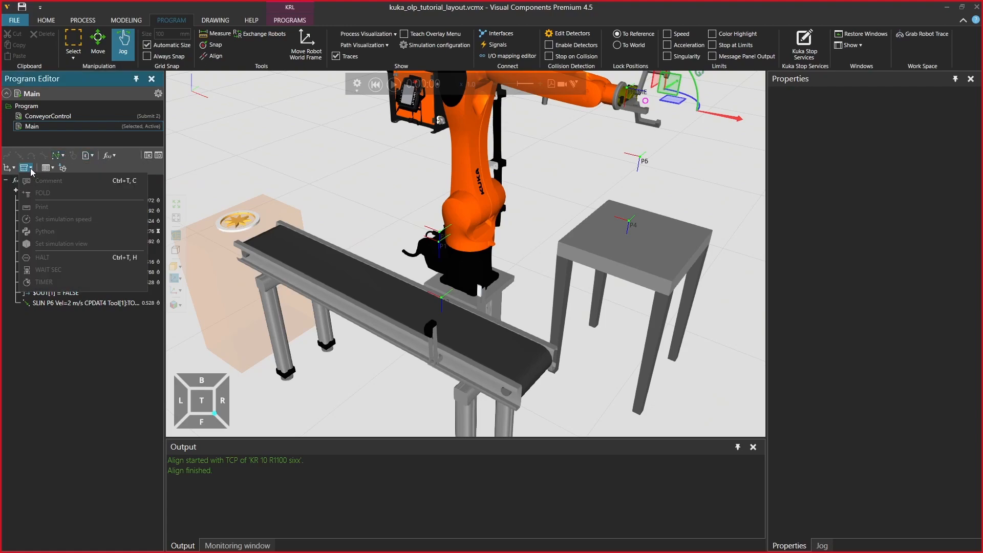
click(13, 168)
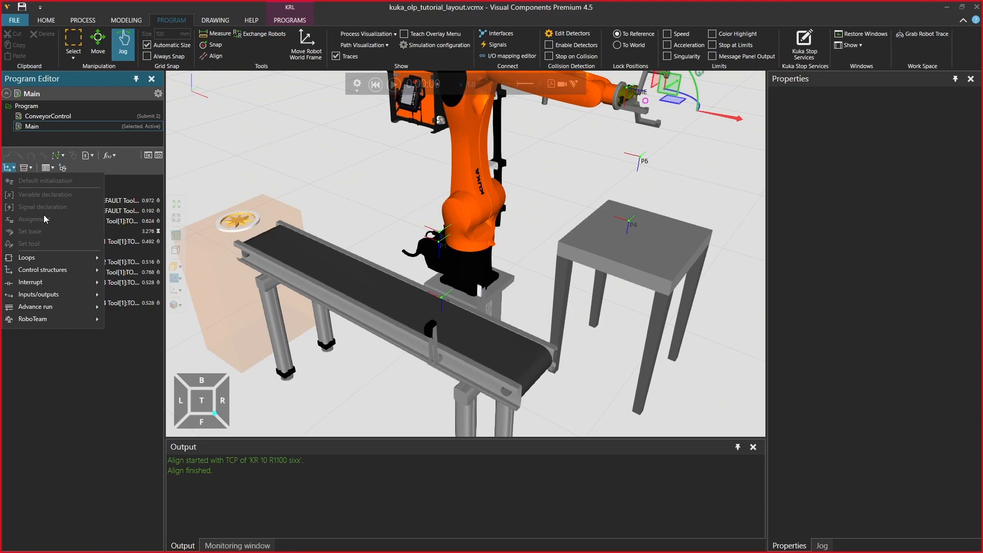
mouse_move(62, 258)
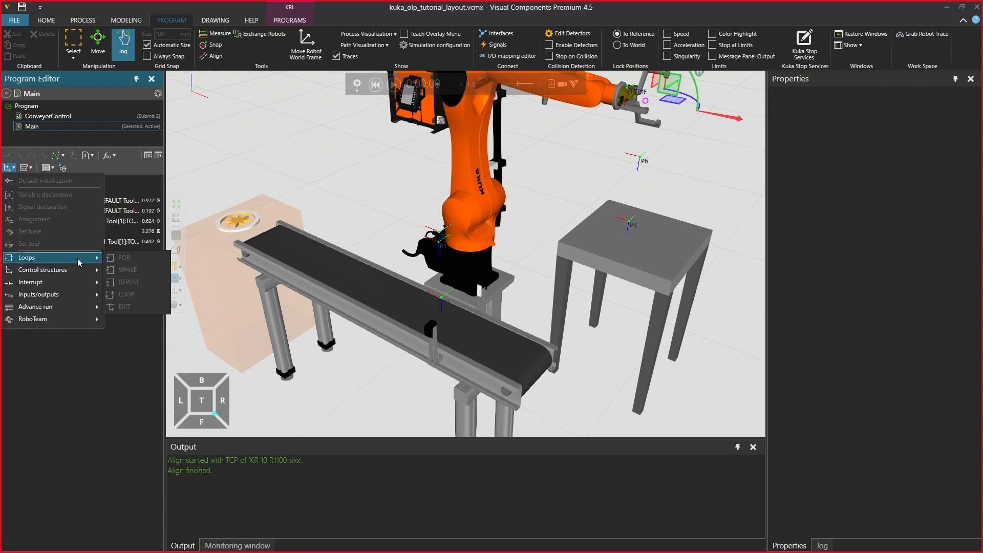
click(375, 86)
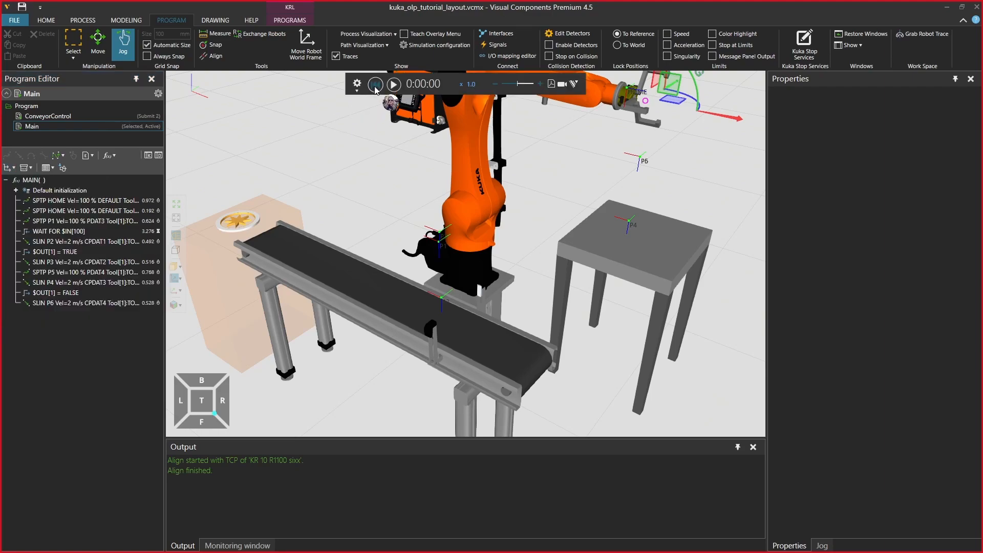
Add an endless LOOP statement after the SPTP P1 motion in the Main program
click(58, 223)
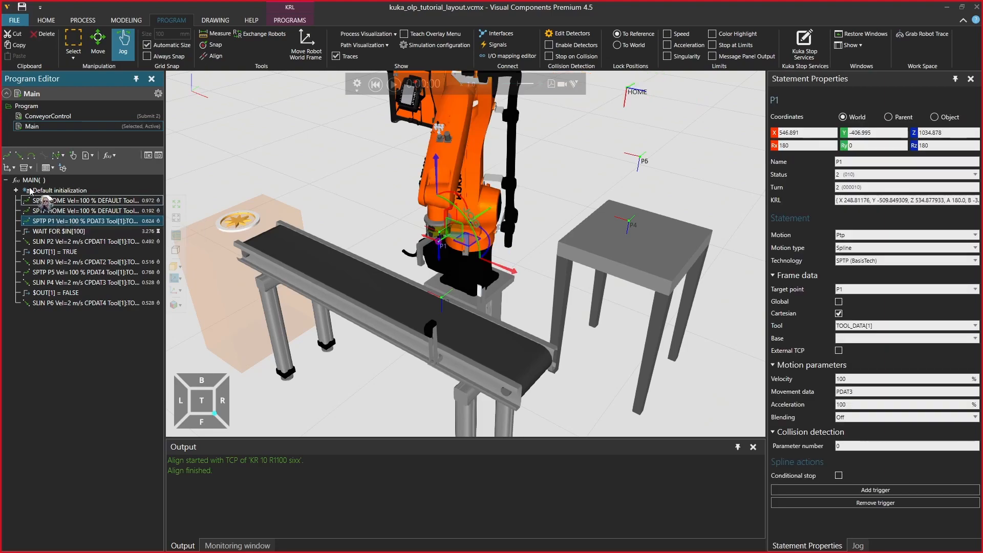
click(12, 169)
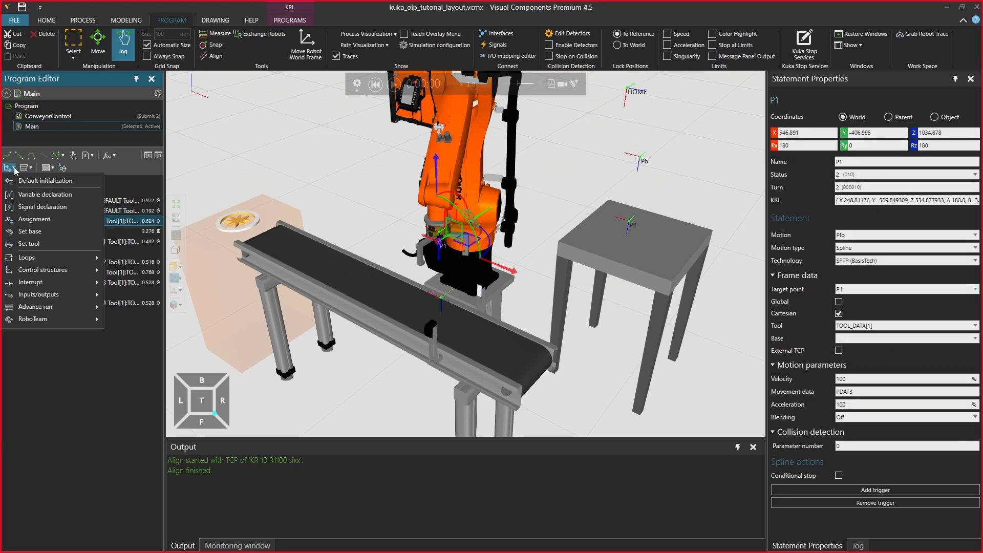
mouse_move(42, 260)
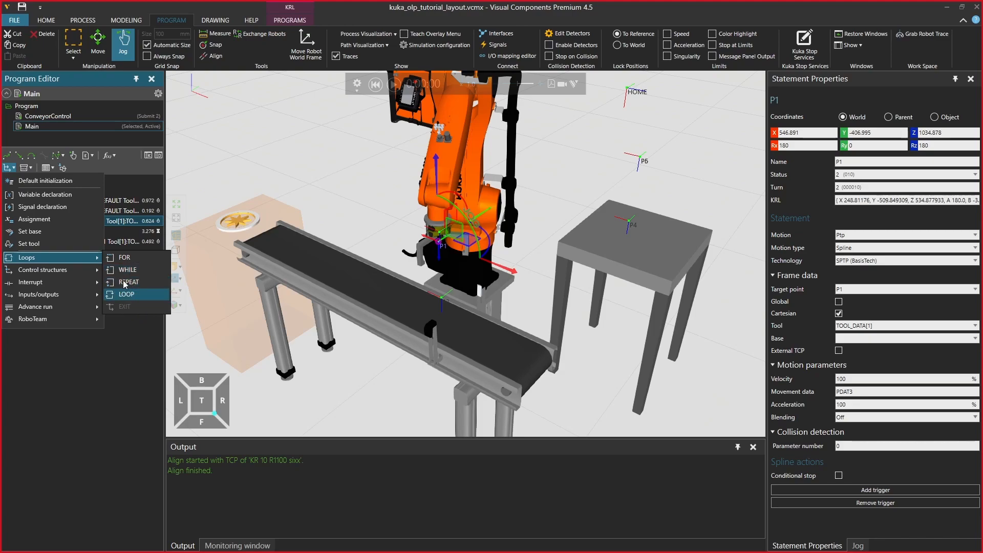
click(125, 294)
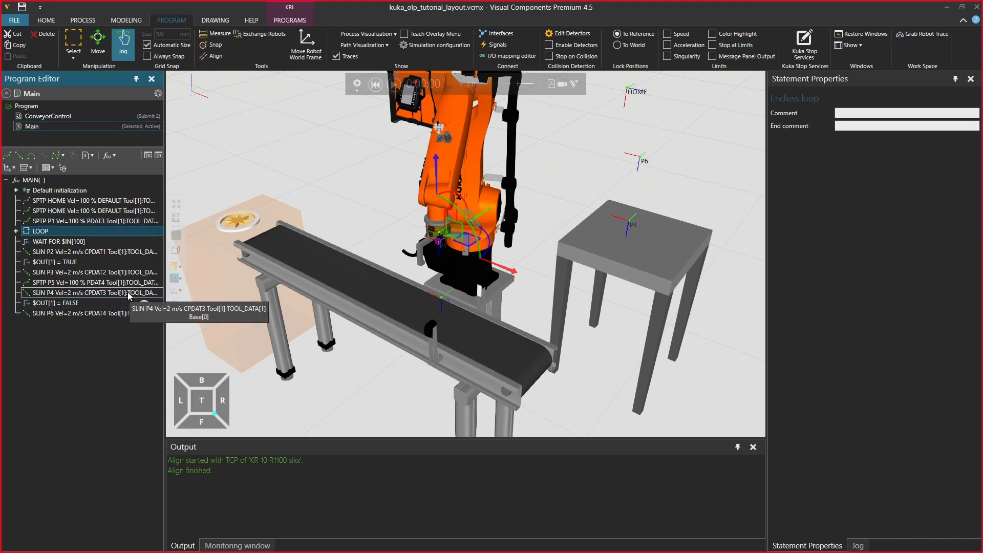
Move the SPTP P1 motion and all statements from WAIT FOR $IN[100] through SLIN P6 into the LOOP
click(43, 223)
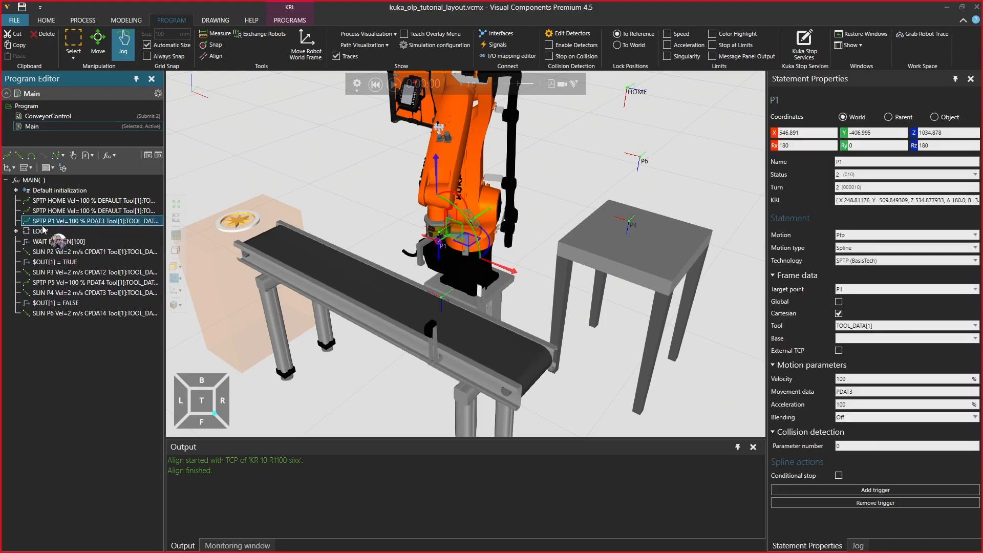
click(15, 231)
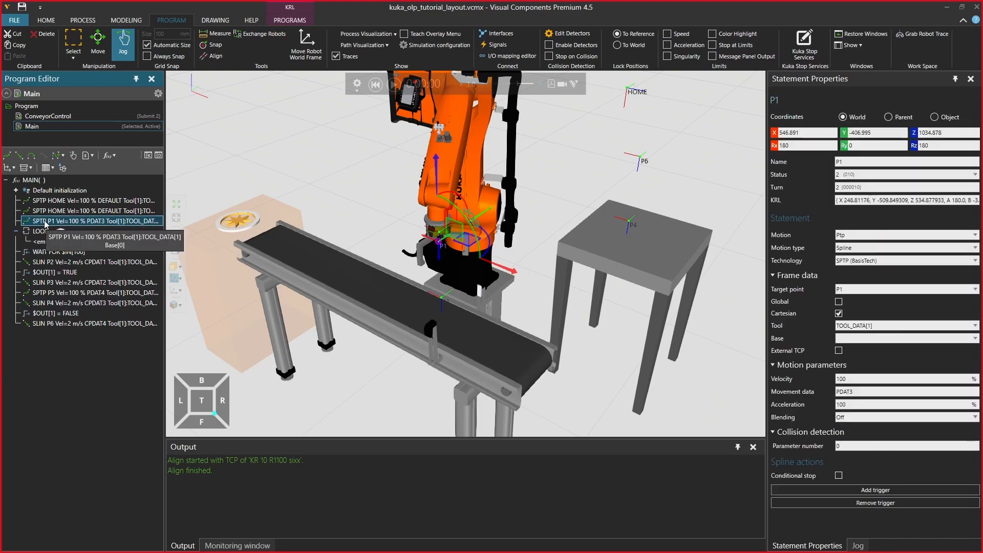
drag(61, 226, 62, 242)
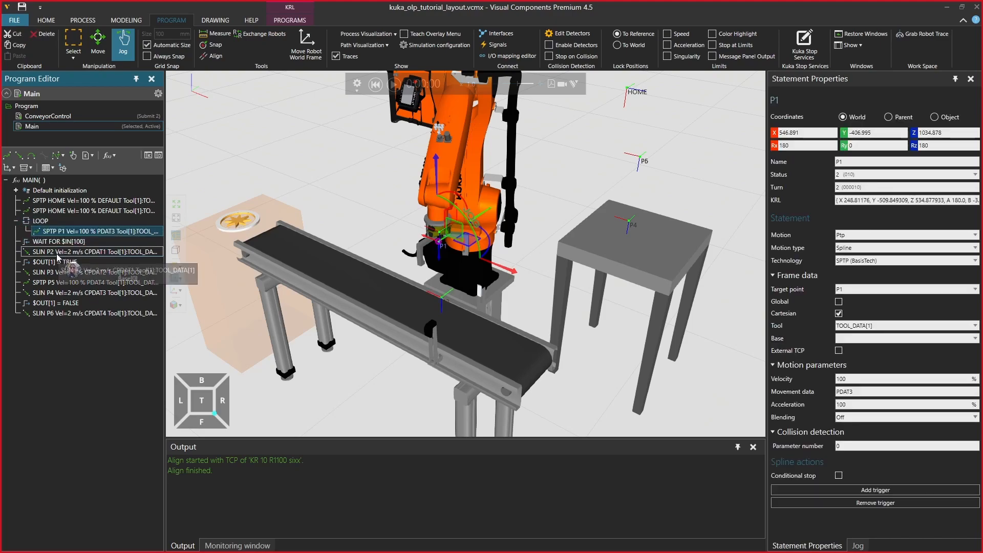
click(57, 241)
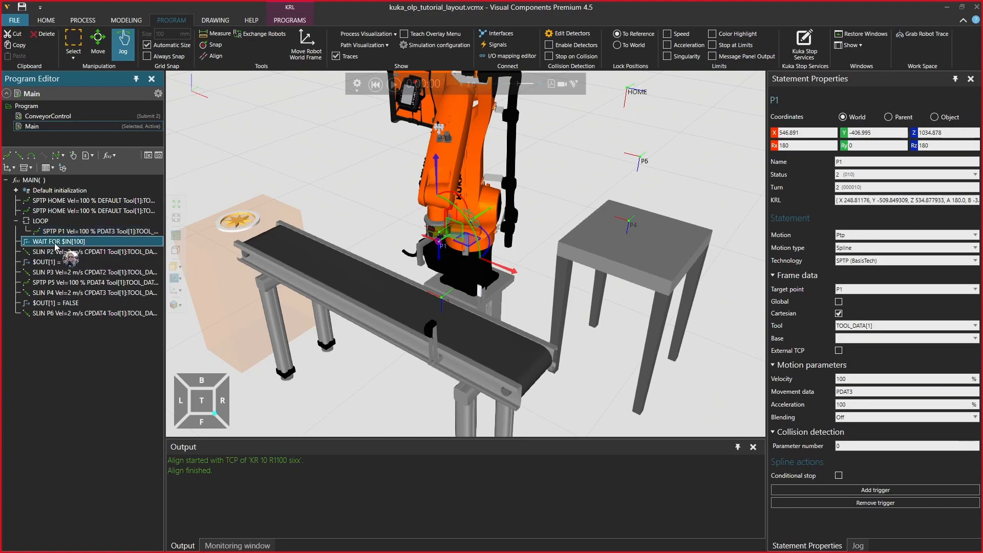
shift+click(60, 313)
drag(62, 243, 67, 235)
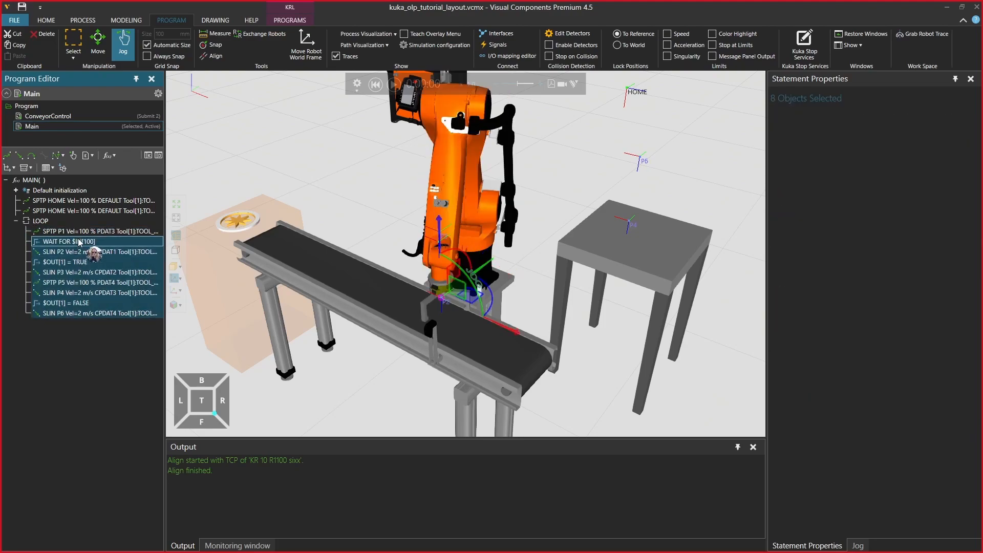
Show the Main program as source code and expand the SLIN P3 fold, its Parameters fold and the SLIN P4 fold
click(148, 156)
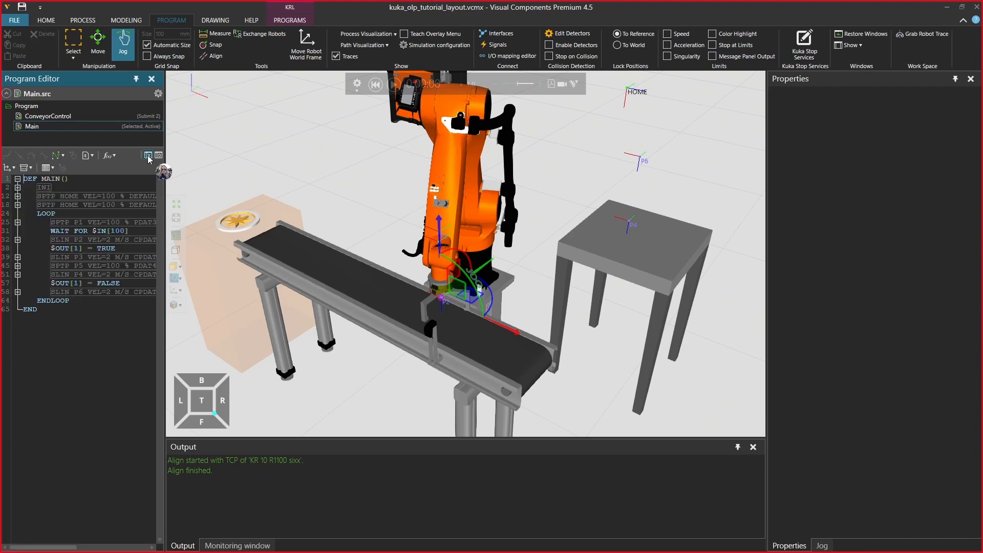
click(18, 257)
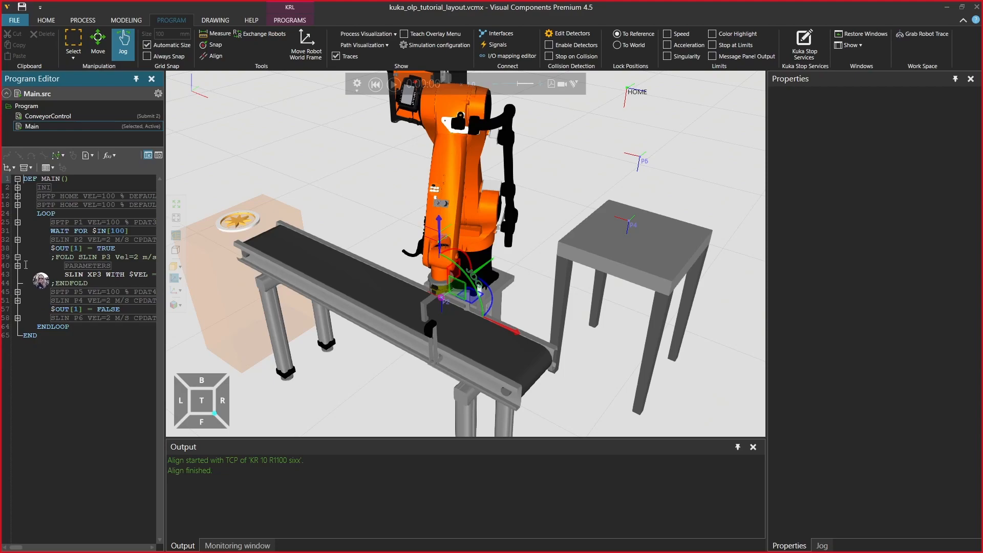
click(18, 266)
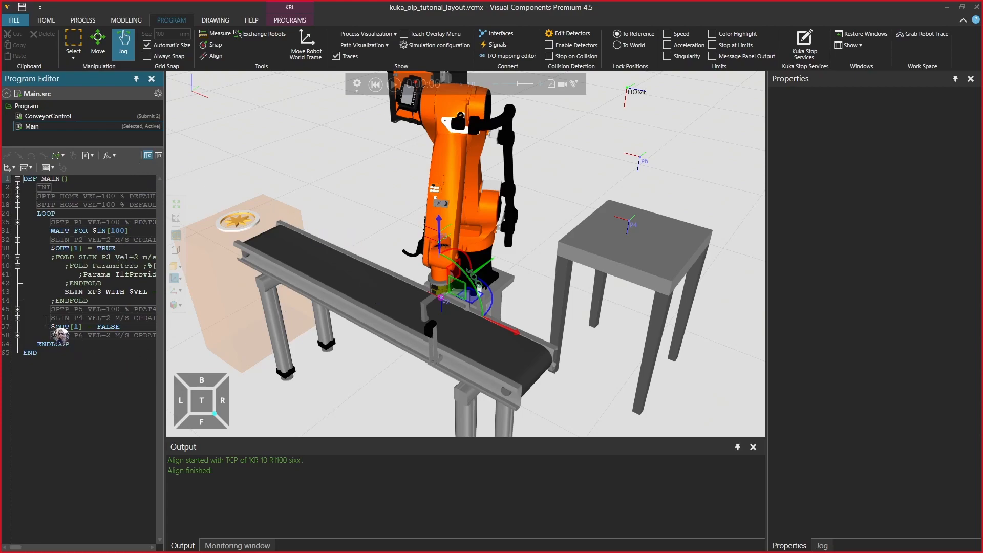
click(17, 317)
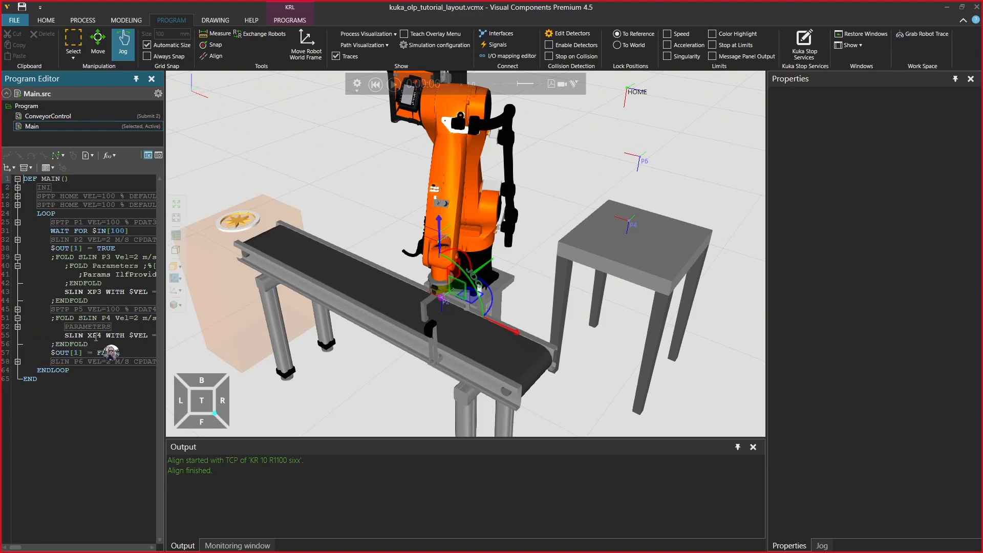
mouse_move(98, 337)
Insert two blank lines between DEF MAIN() and the INI fold, and look at the declarations in Main.dat
click(39, 187)
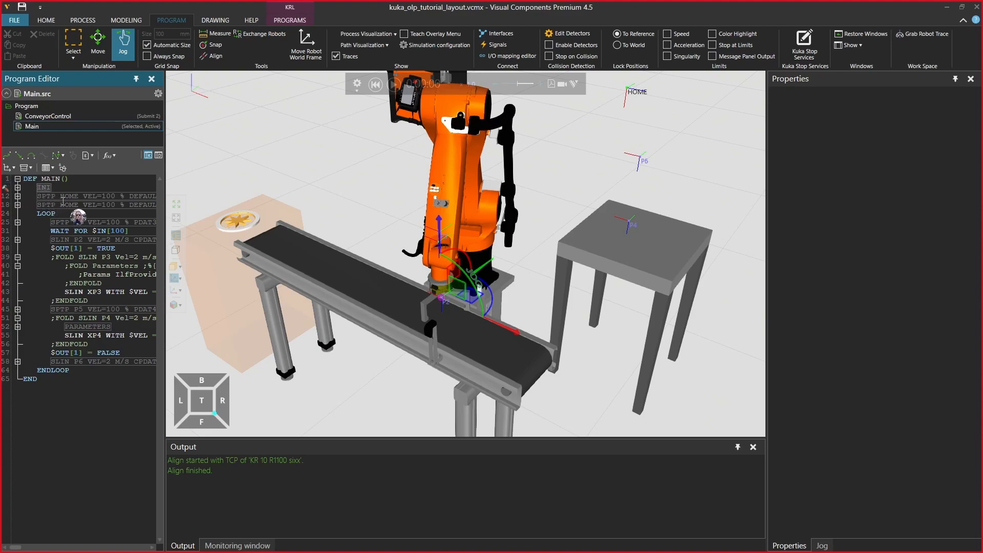
key(Return)
key(Return)
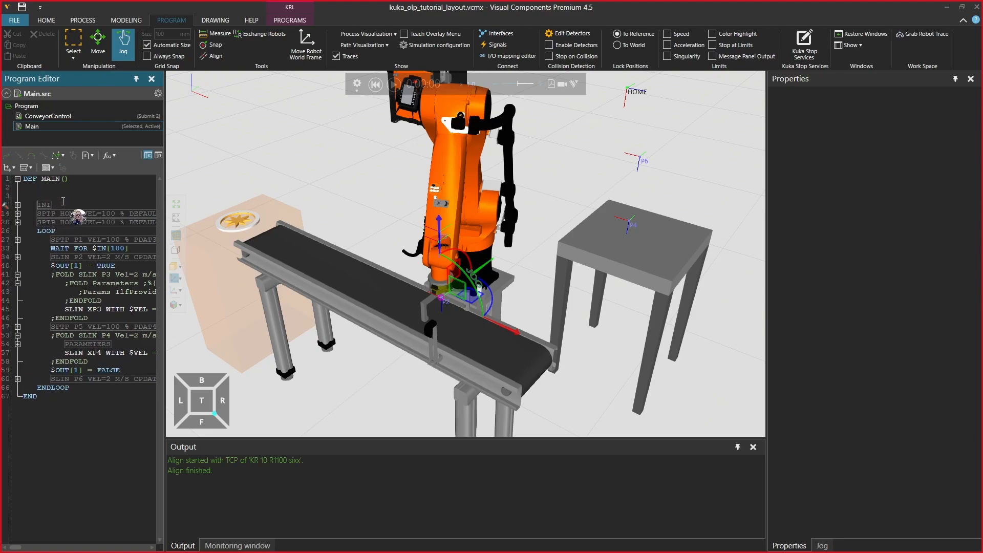
key(Up)
click(159, 156)
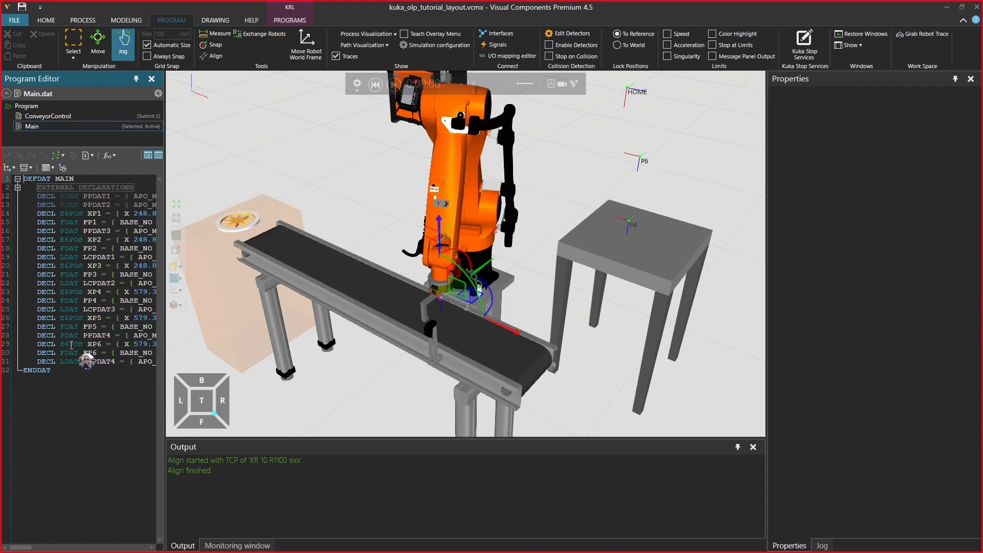
click(159, 156)
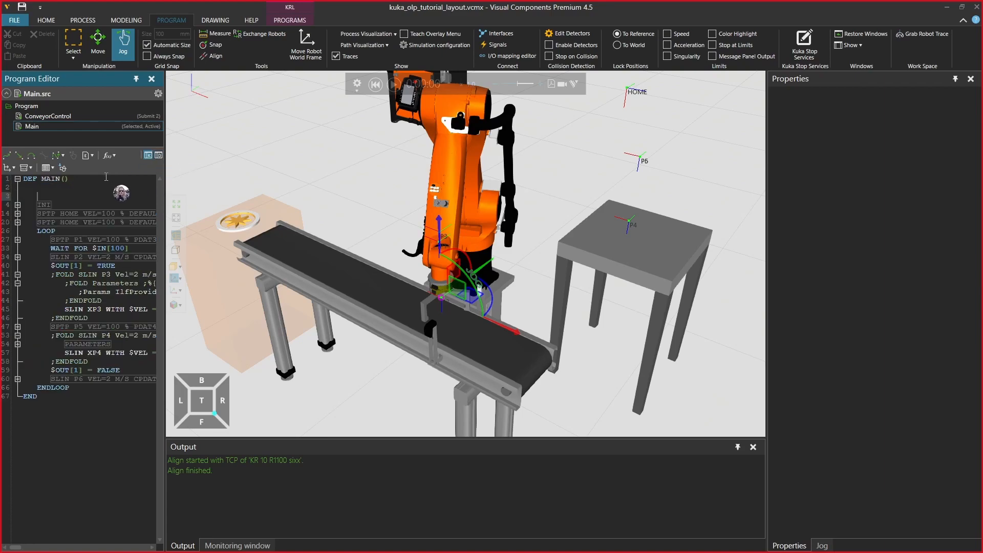
Declare the shifted position with DECL E6POS XP4SHIFTED on the blank line below DEF MAIN()
click(60, 189)
text(DECL)
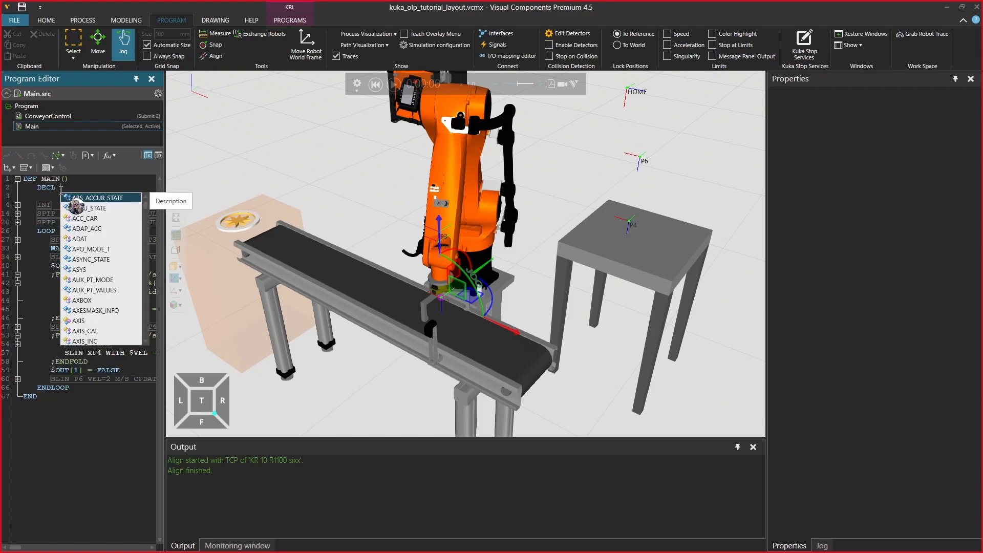
text(E6POS)
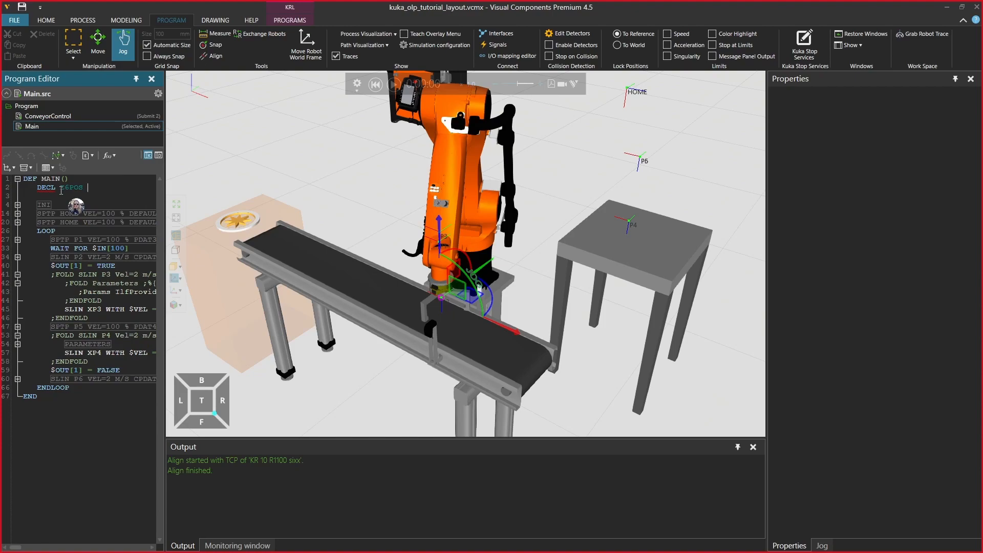
text( XP4SHIFTED)
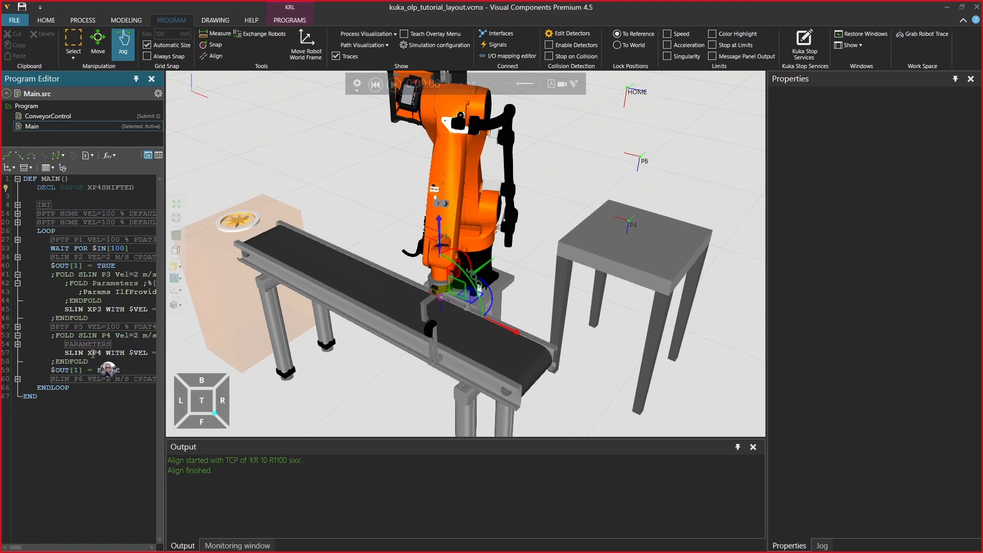
double_click(110, 188)
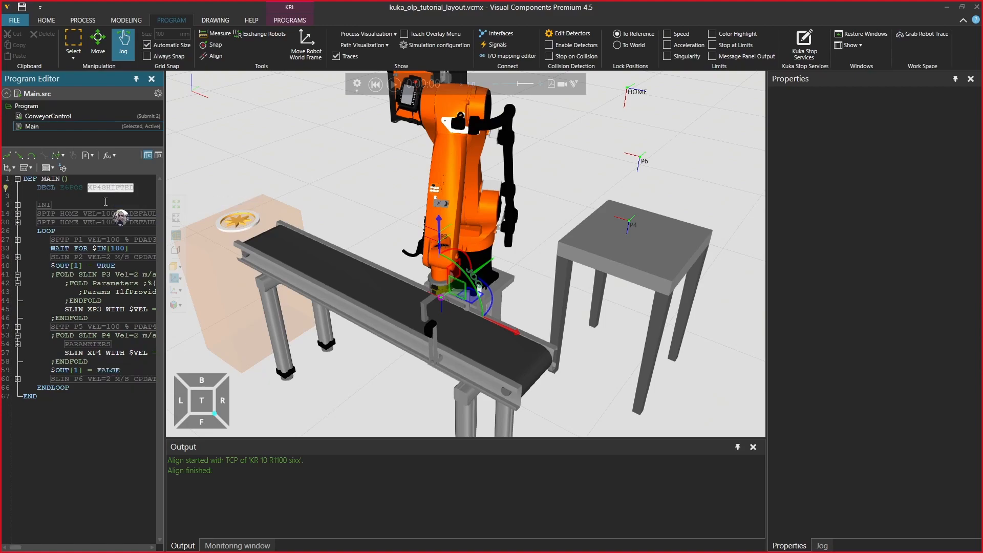
Insert a line above LOOP with the assignment XP4SHIFTED=XP4
click(82, 234)
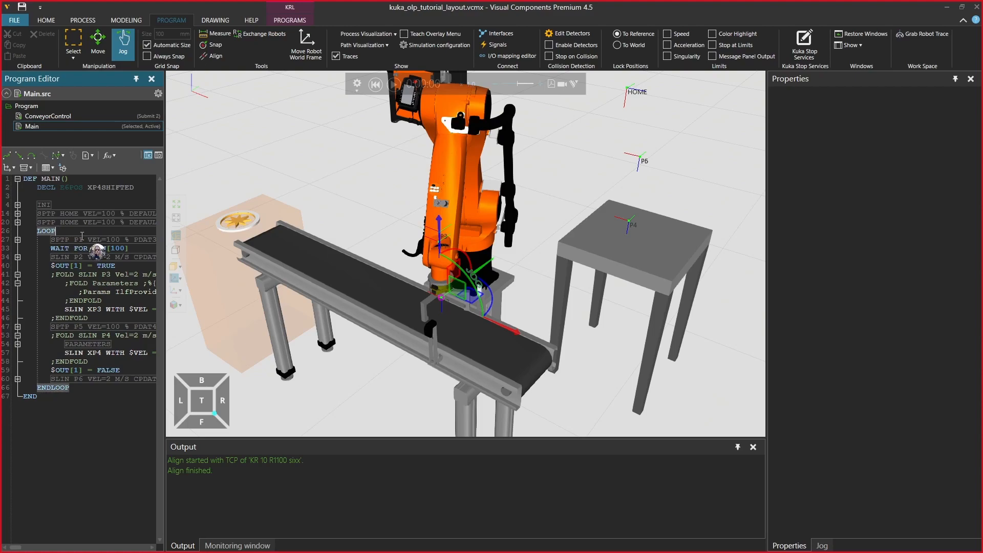
key(Return)
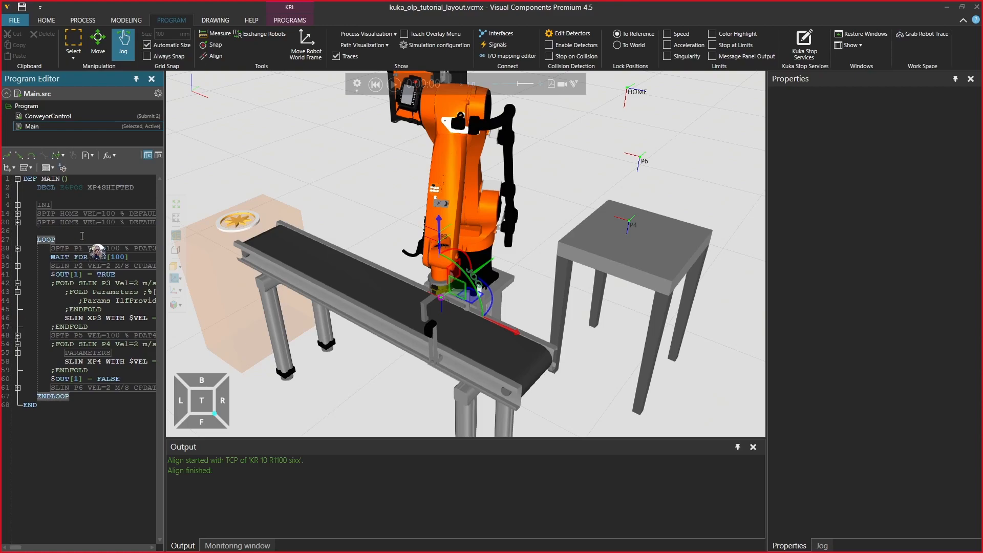
key(Up)
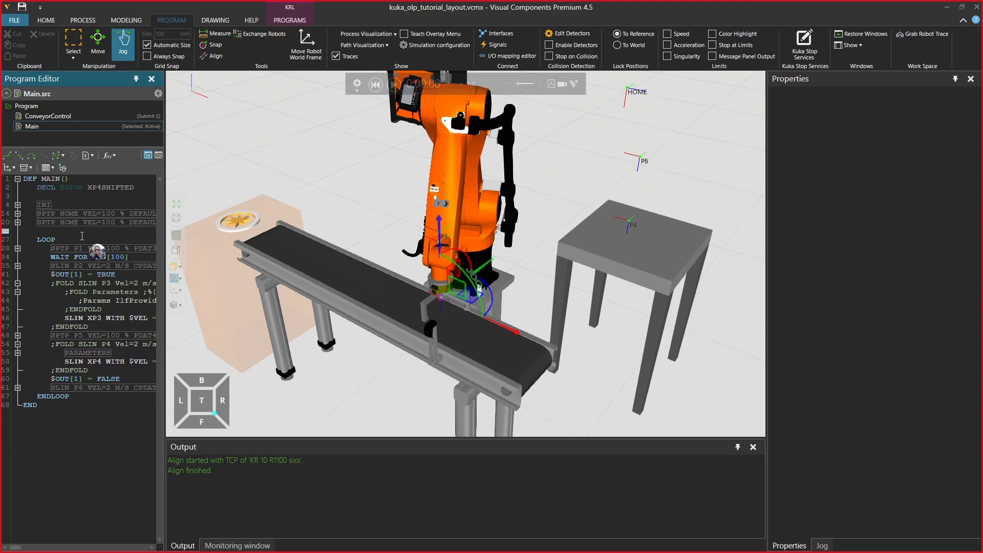
text(XP)
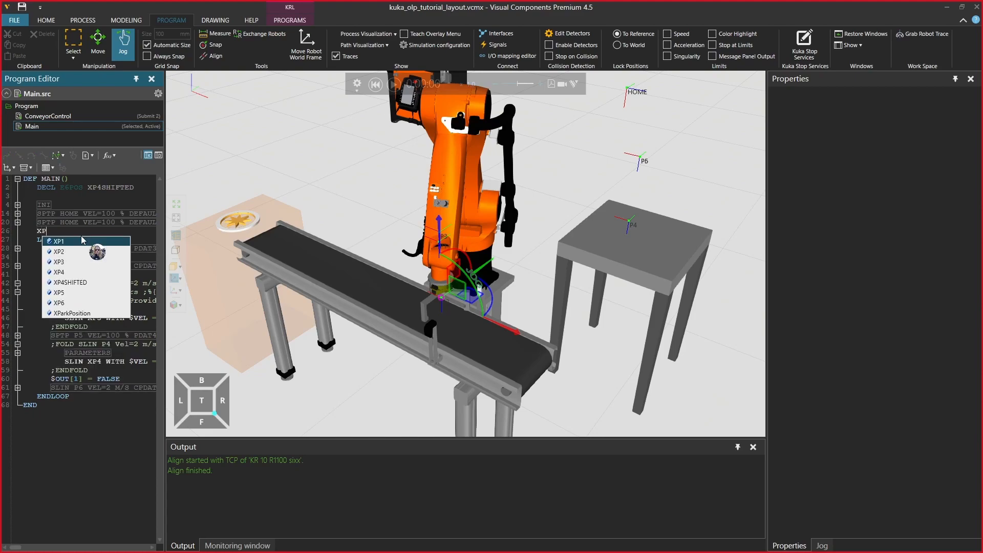
text(4SHIFTED)
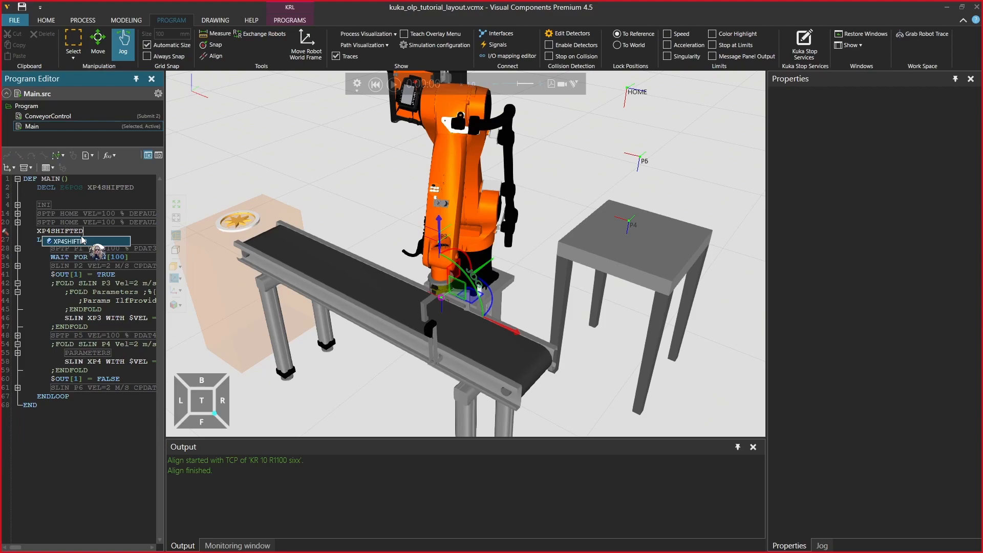
text(=XP4)
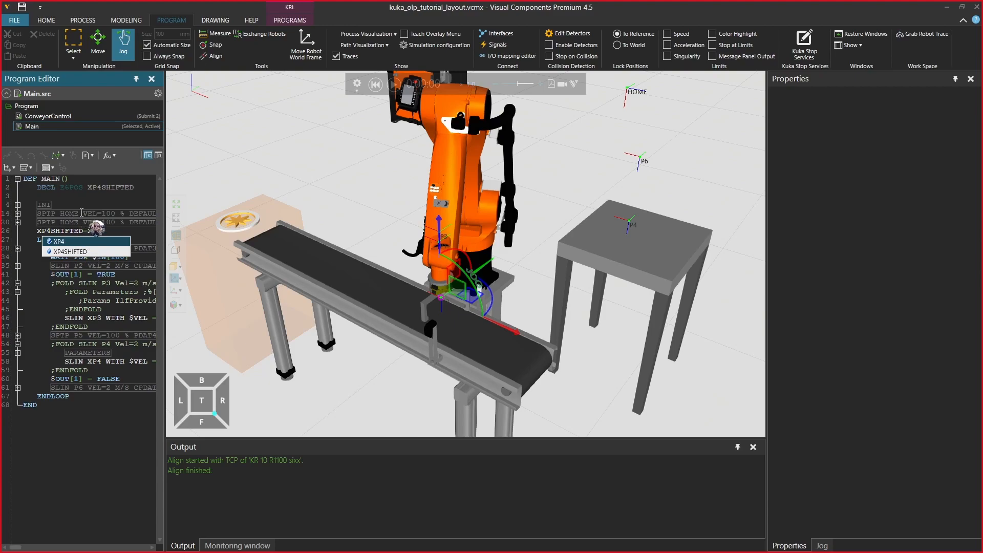
Change the motion target in the SLIN P4 fold from XP4 to XP4SHIFTED and widen the program editor to show the full code lines
click(75, 361)
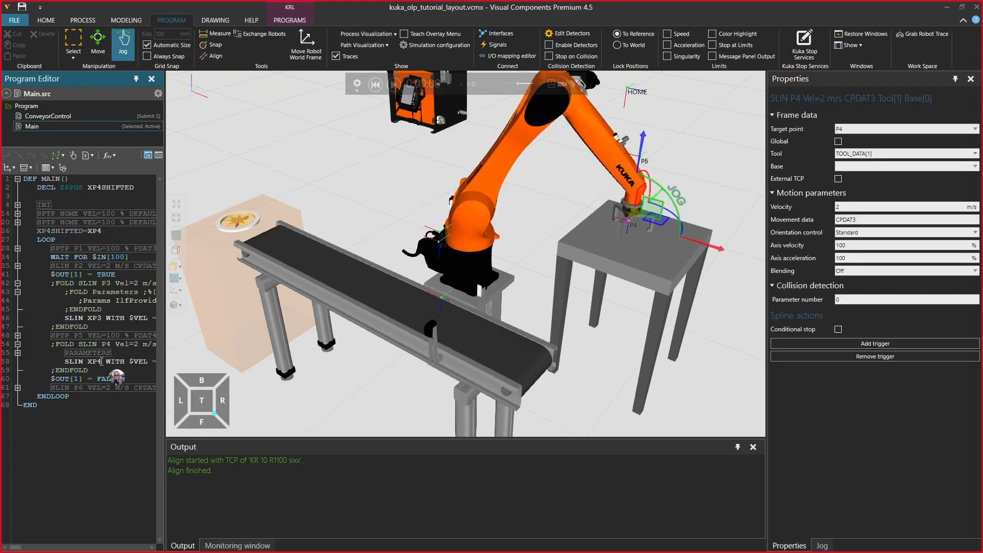
mouse_move(101, 361)
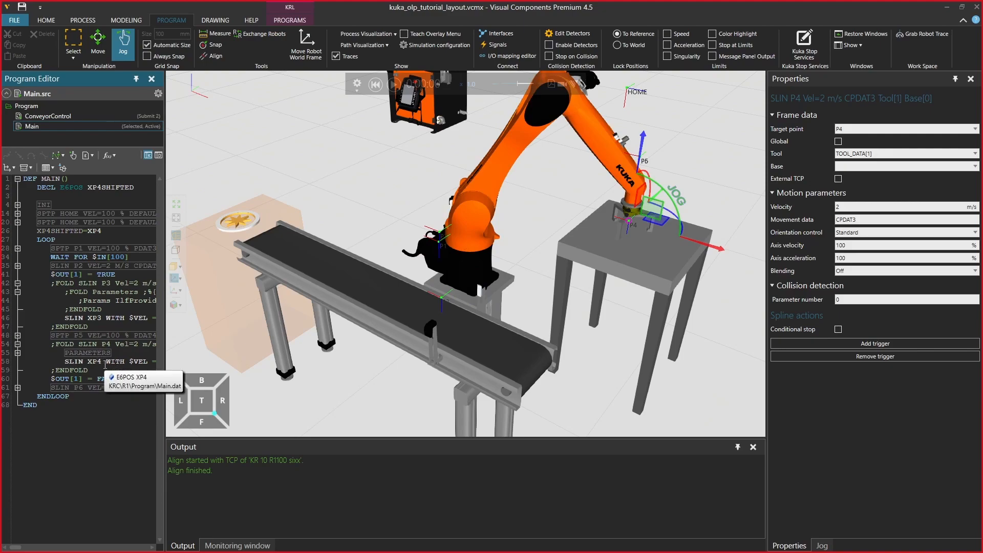
text(SHIFTED)
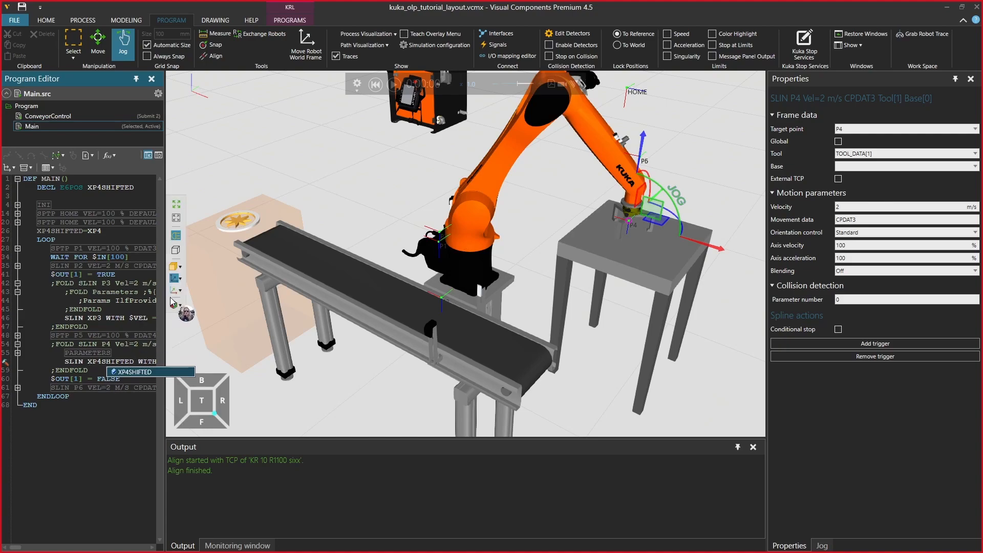
drag(165, 300, 370, 303)
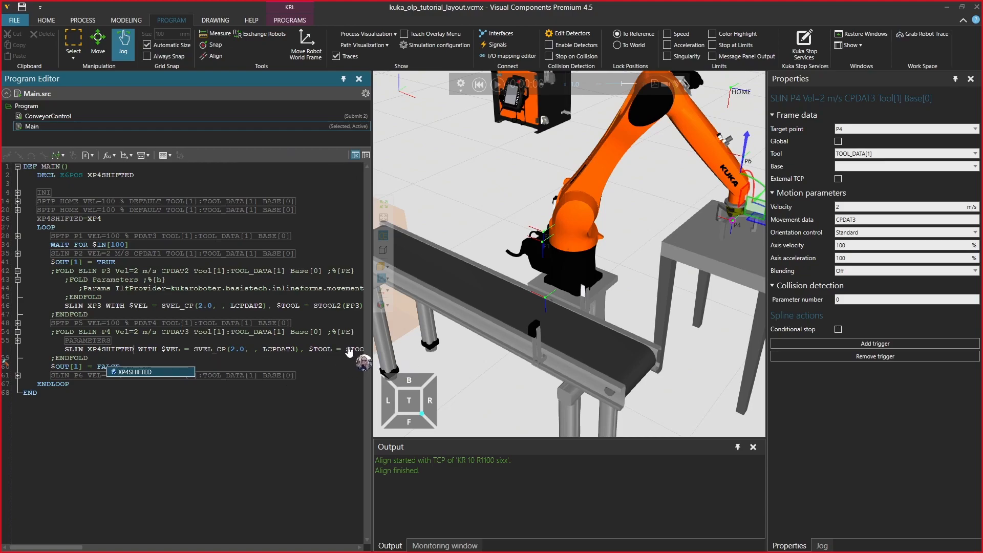
click(139, 353)
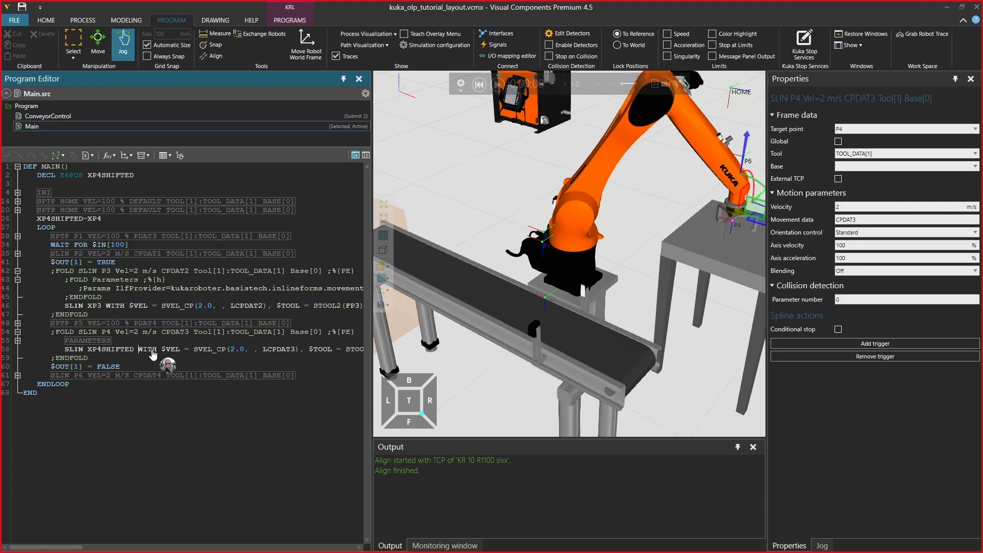
Insert a line after the SLIN P4 fold's ENDFOLD with the assignment XP4SHIFTED.Z=XP4SHIFTED.Z+100.0
key(Down)
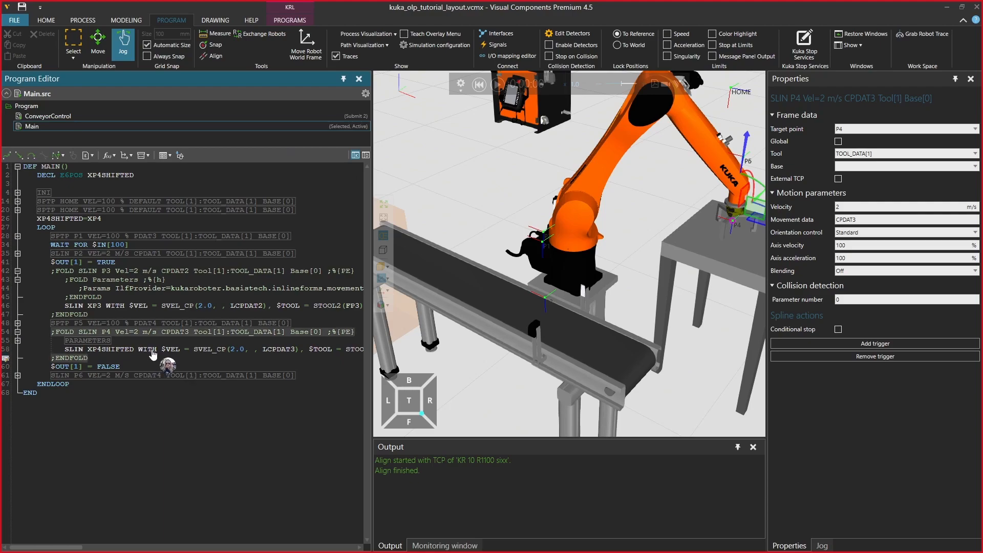
key(Return)
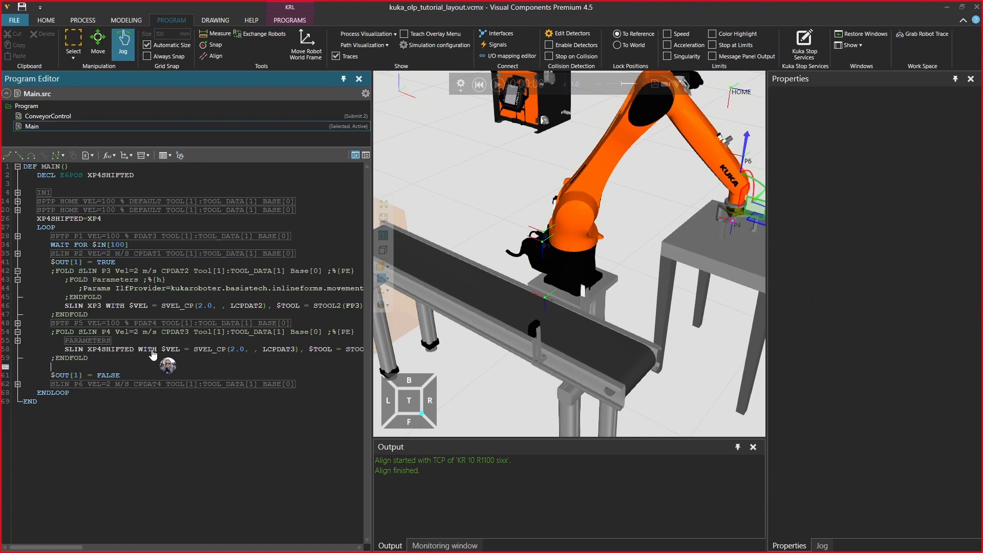
text(XP4)
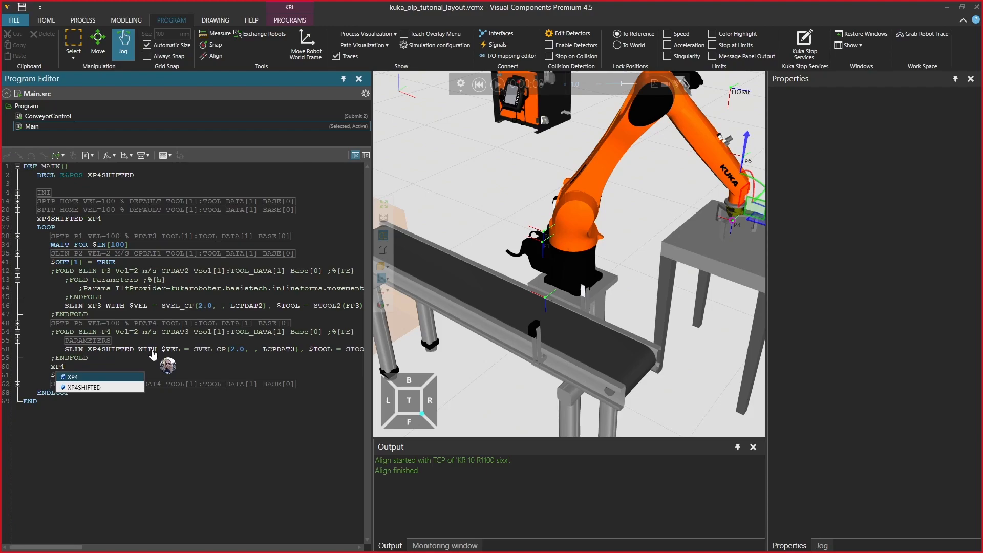
text(SHIFTED)
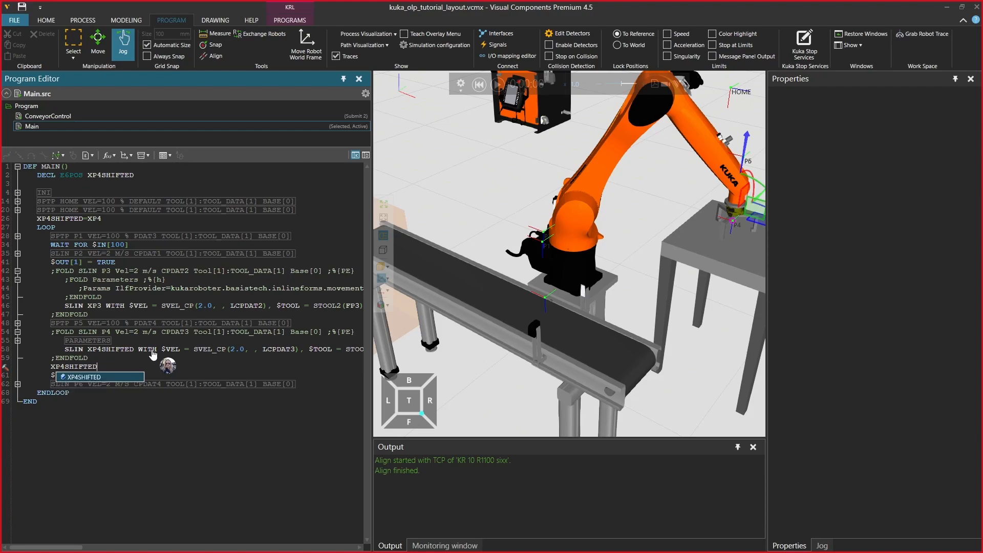
text(.Z)
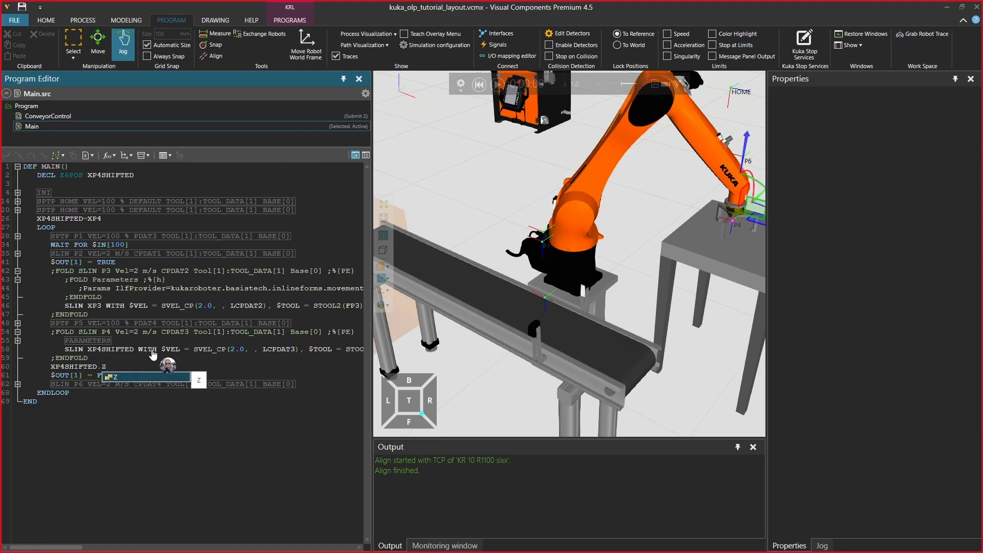
text(=)
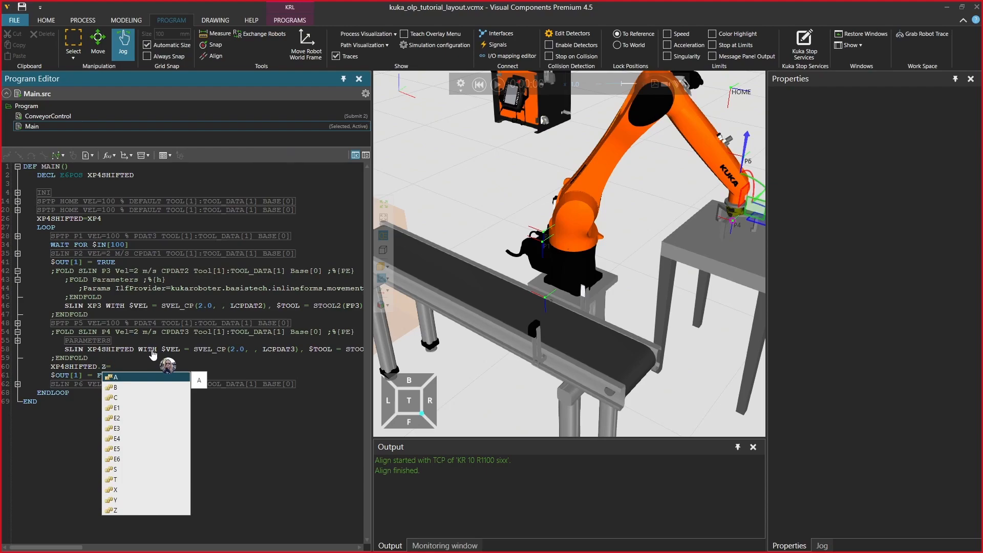
text(XP4SHIFTED)
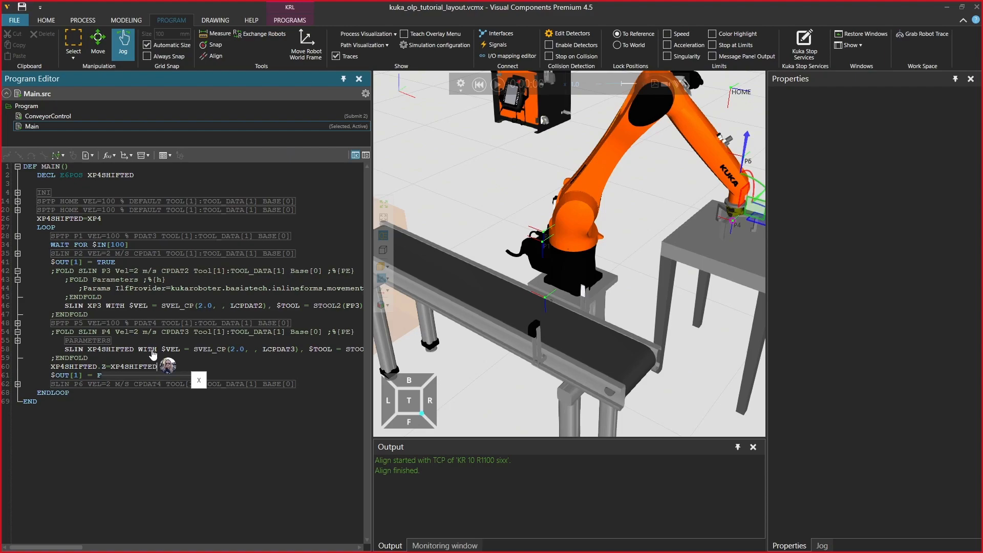
text(.Z)
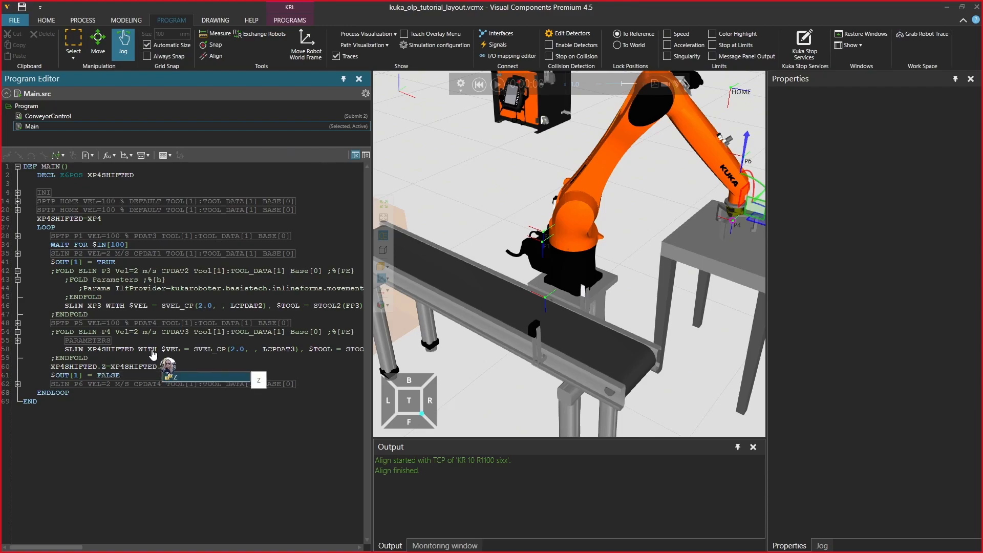
key(BackSpace)
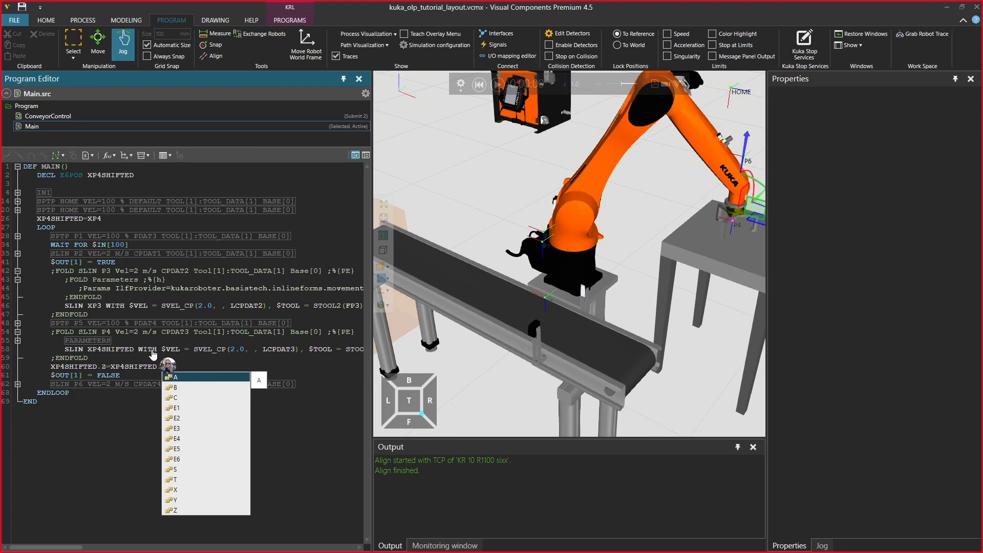
text(Z+100.0)
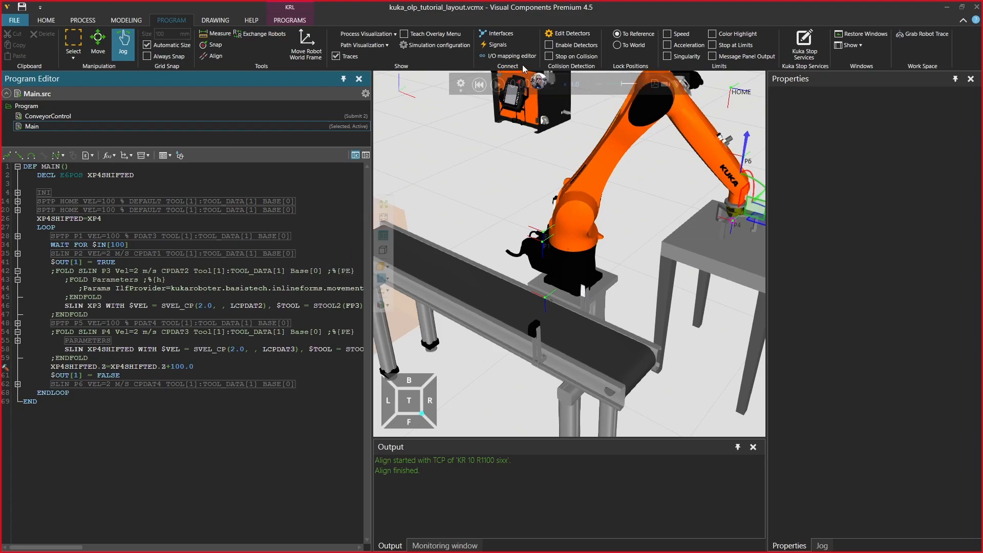
Run the simulation to check the stacking at the shifted place position, and reset it
click(498, 84)
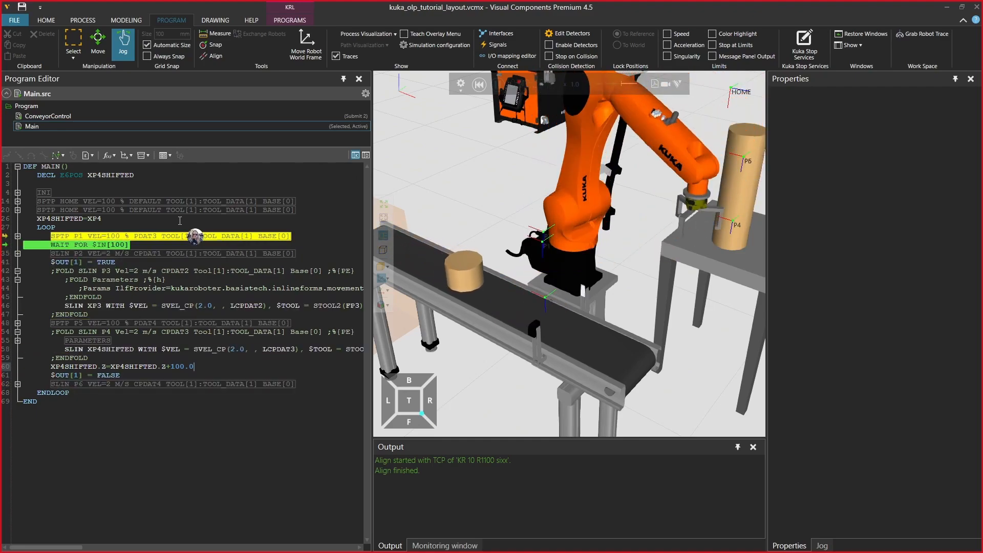
click(478, 84)
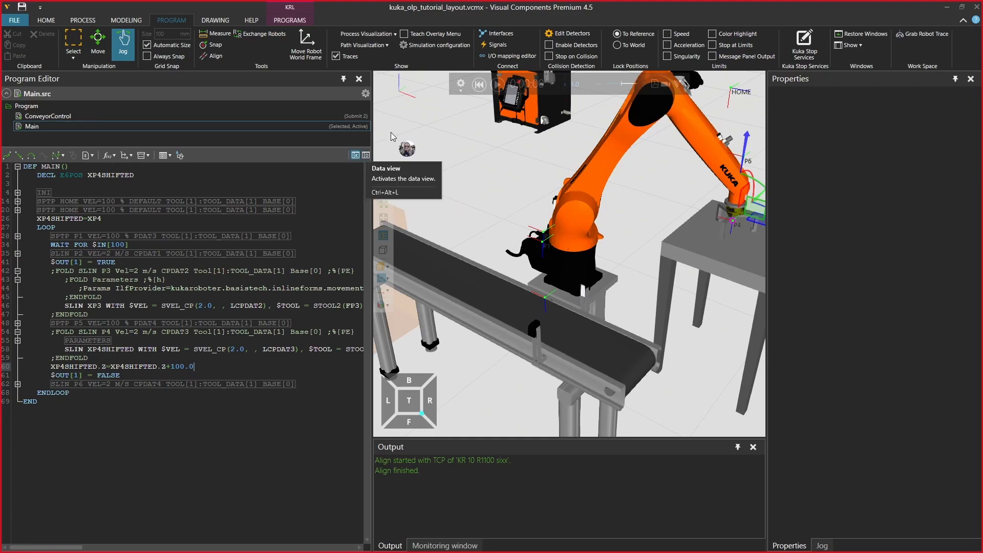
Return the Main program to the statement view, expand LOOP and inspect the properties of the XP4SHIFTED.Z assignment
click(355, 155)
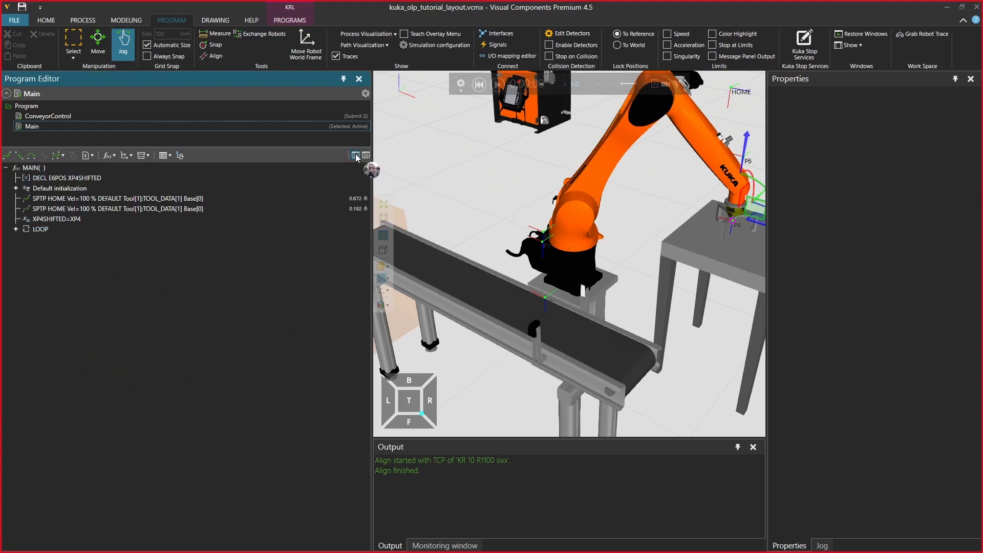
click(16, 229)
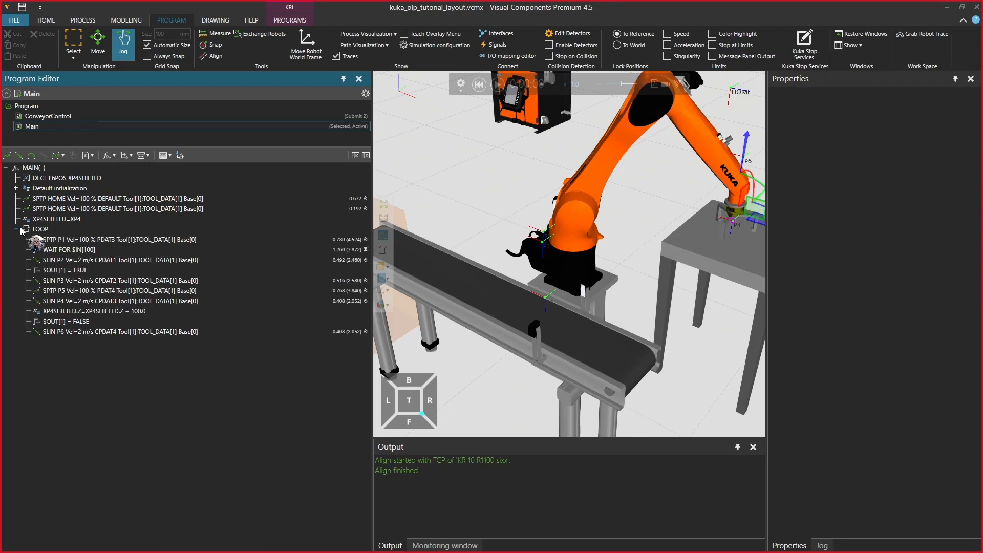
click(119, 331)
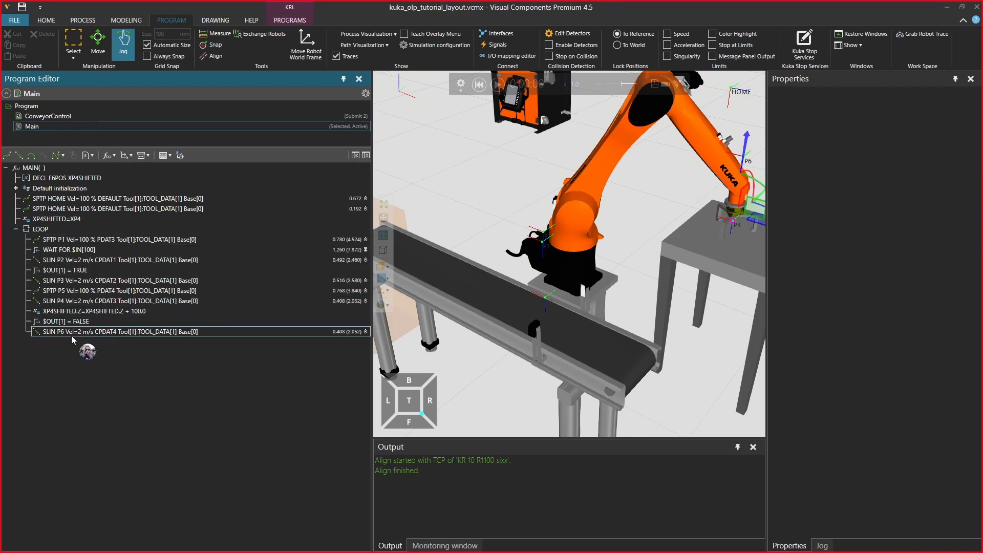
click(65, 302)
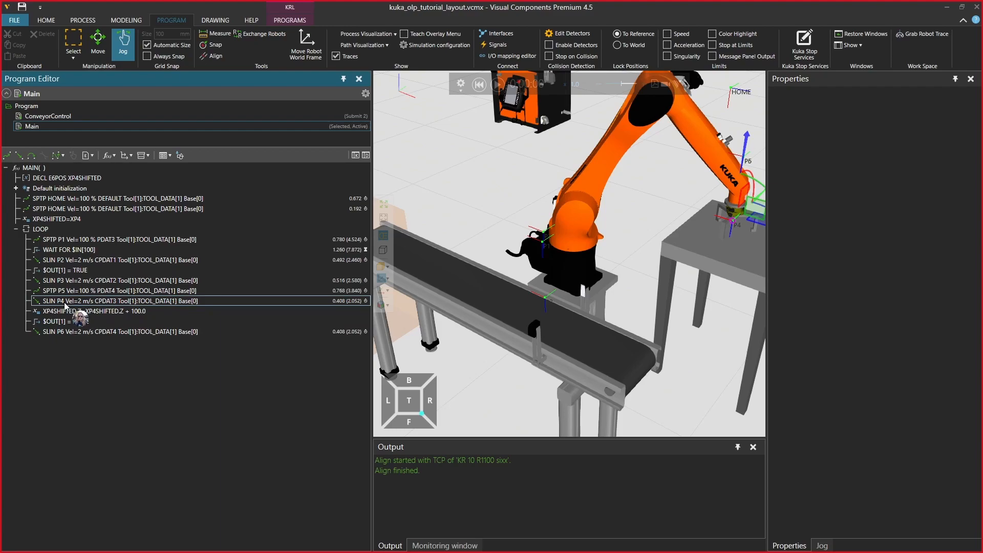
click(65, 313)
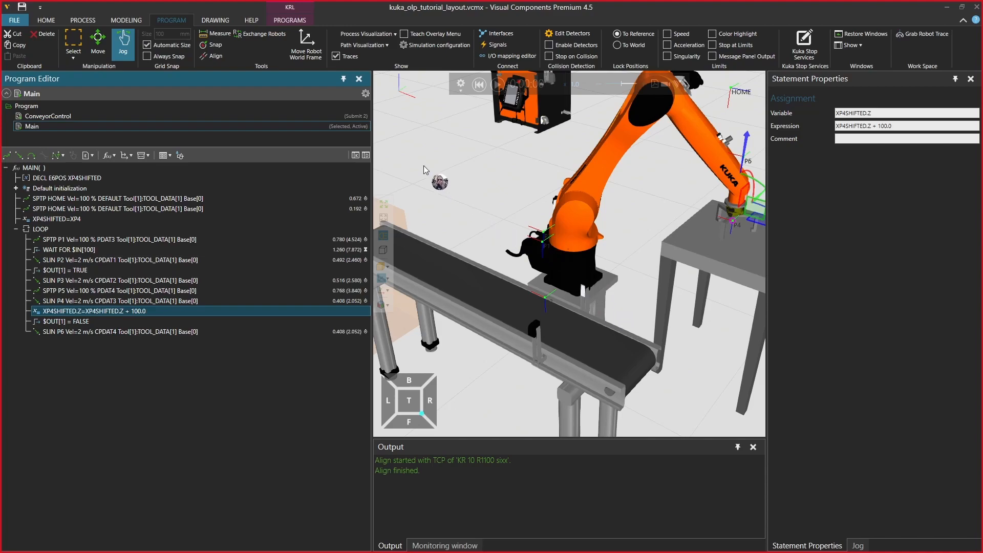
Export the Main program as KRL into the kuka_olp\Test folder on the desktop and check the exported files
click(289, 21)
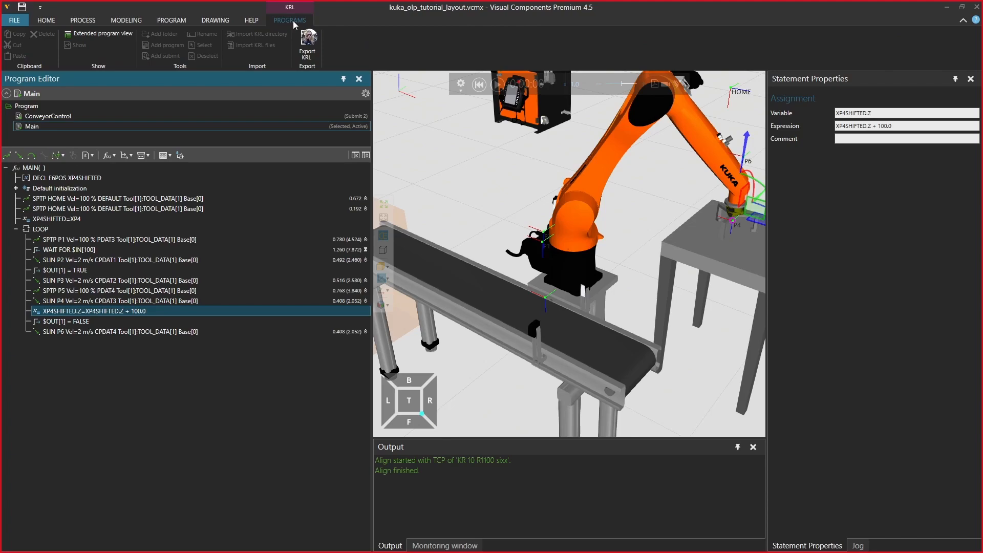
click(487, 170)
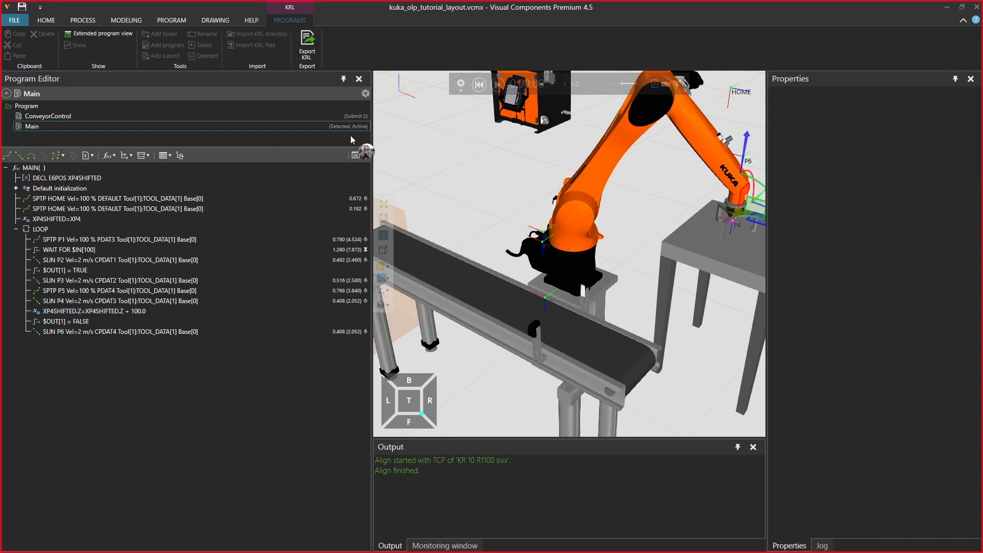
click(30, 125)
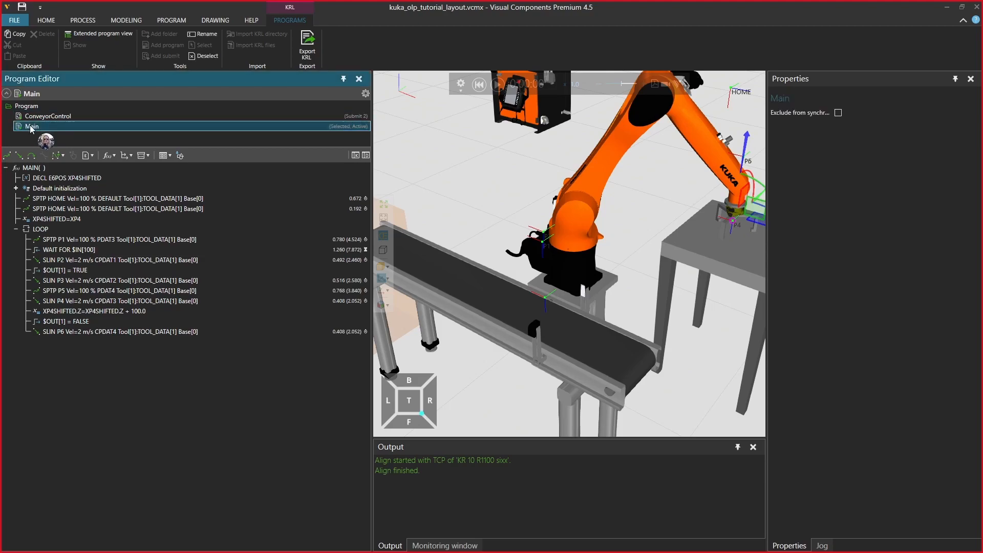
click(308, 51)
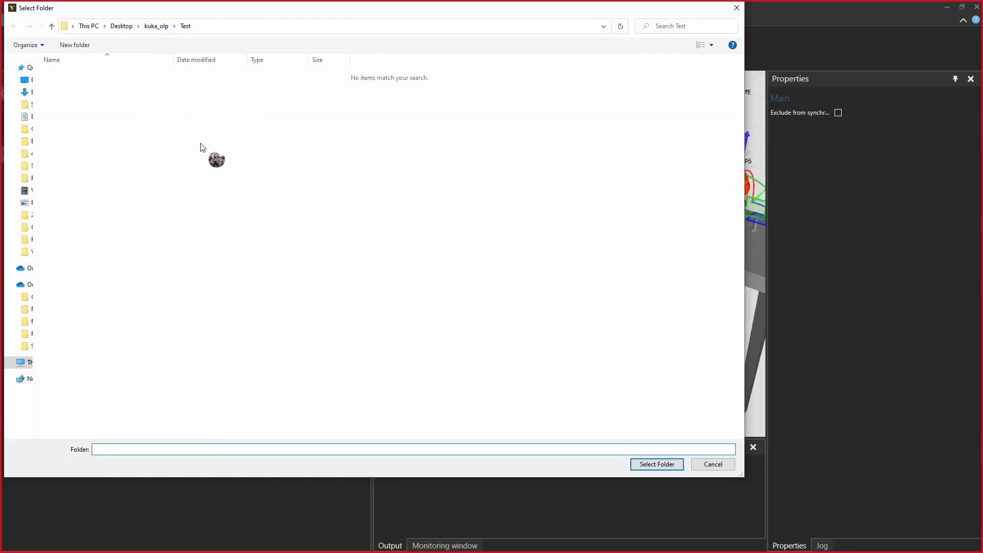
click(658, 464)
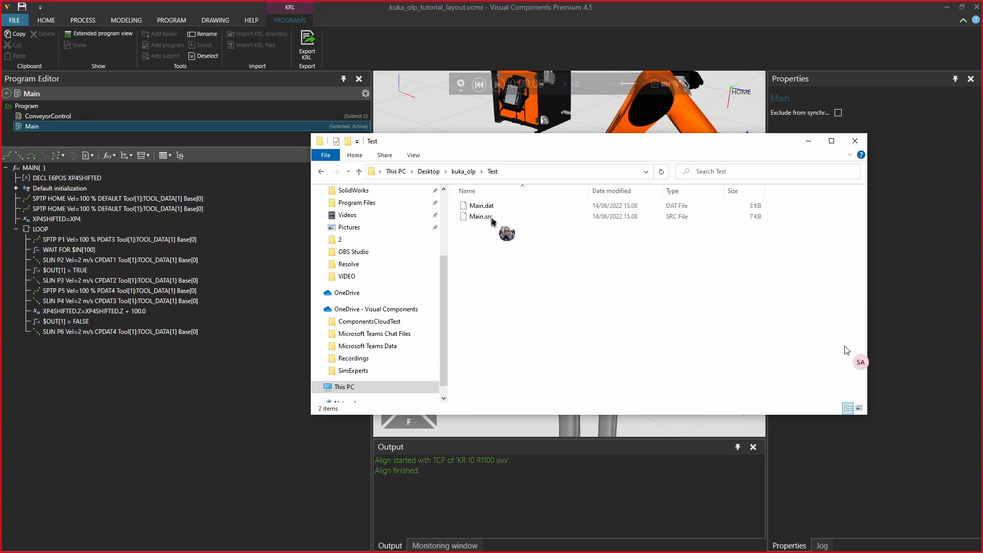
click(254, 451)
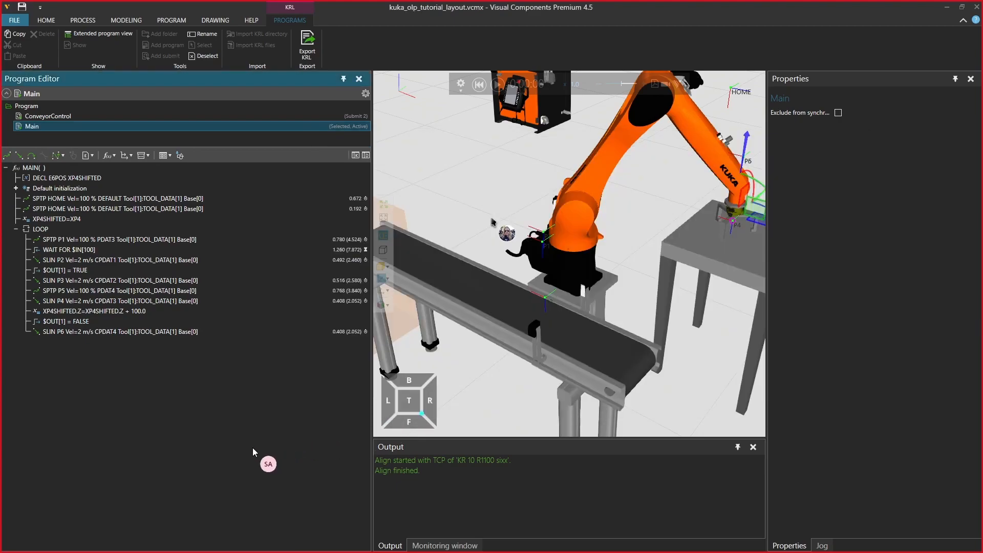
Show the available help, reference and online support resources
click(252, 20)
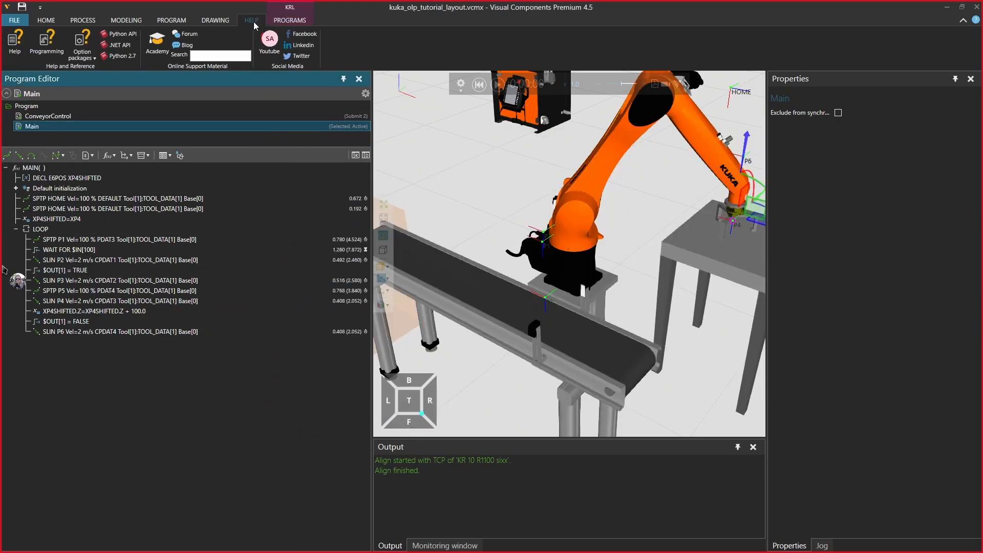